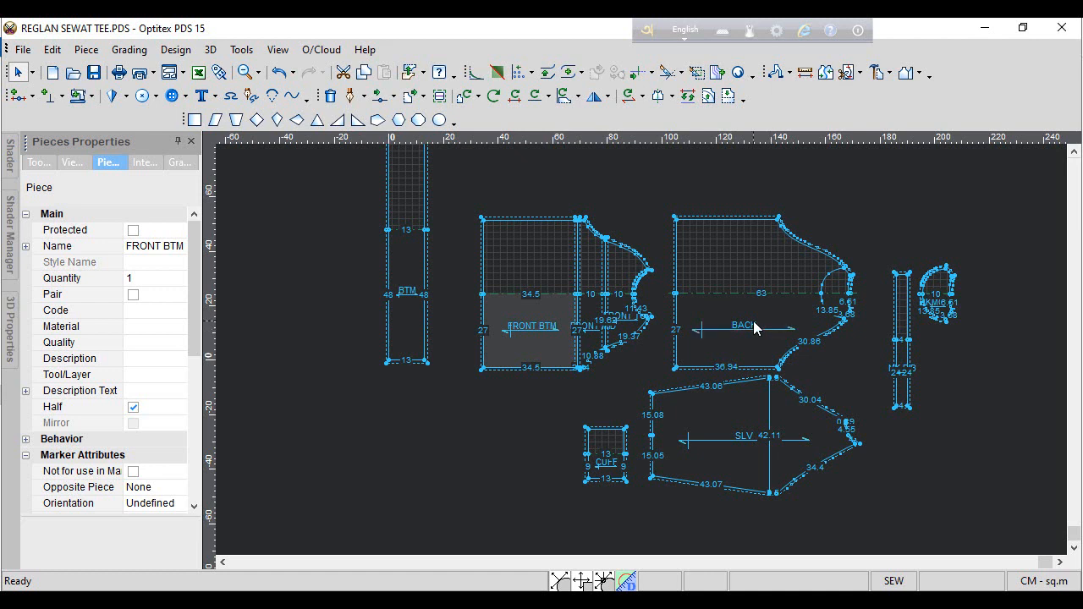
Move the BTM piece closer beside the FRONT BTM piece
{"action": "left_click", "coordinate": [433, 296]}
{"action": "left_click_drag", "start_coordinate": [433, 296], "coordinate": [449, 336]}
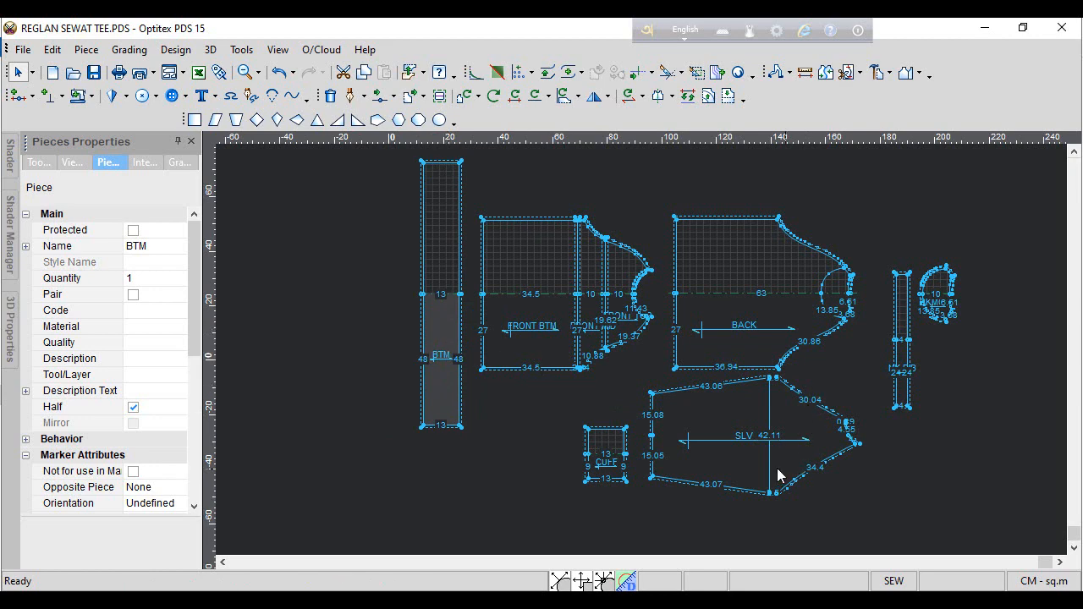
{"action": "scroll", "coordinate": [804, 429], "scroll_direction": "up", "scroll_amount": 4}
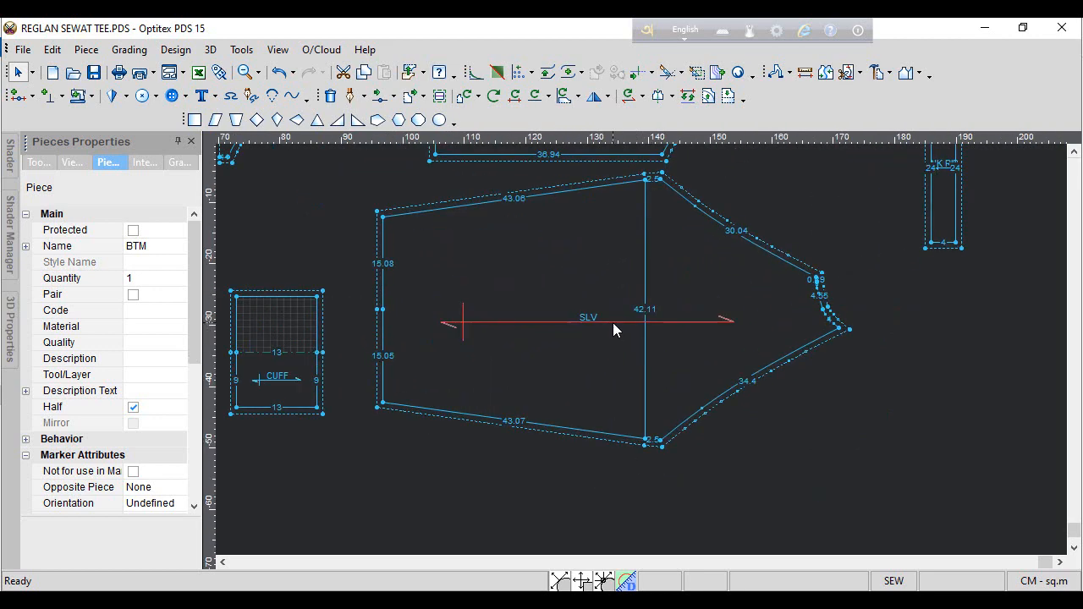
{"action": "left_click", "coordinate": [612, 322]}
{"action": "scroll", "coordinate": [626, 338], "scroll_direction": "down", "scroll_amount": 1}
{"action": "scroll", "coordinate": [641, 349], "scroll_direction": "down", "scroll_amount": 1}
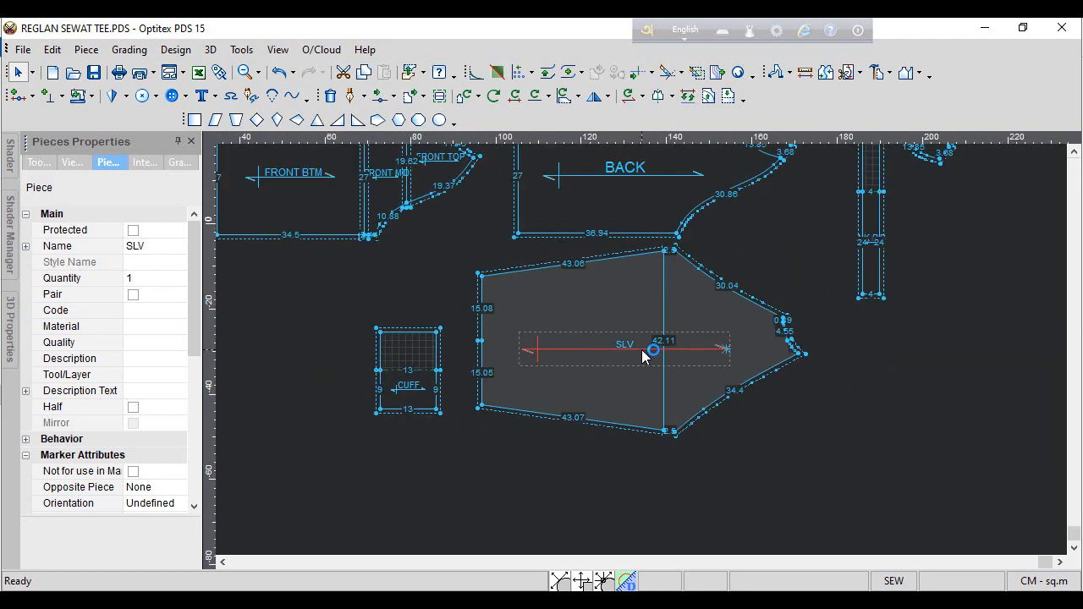
{"action": "right_click", "coordinate": [881, 351]}
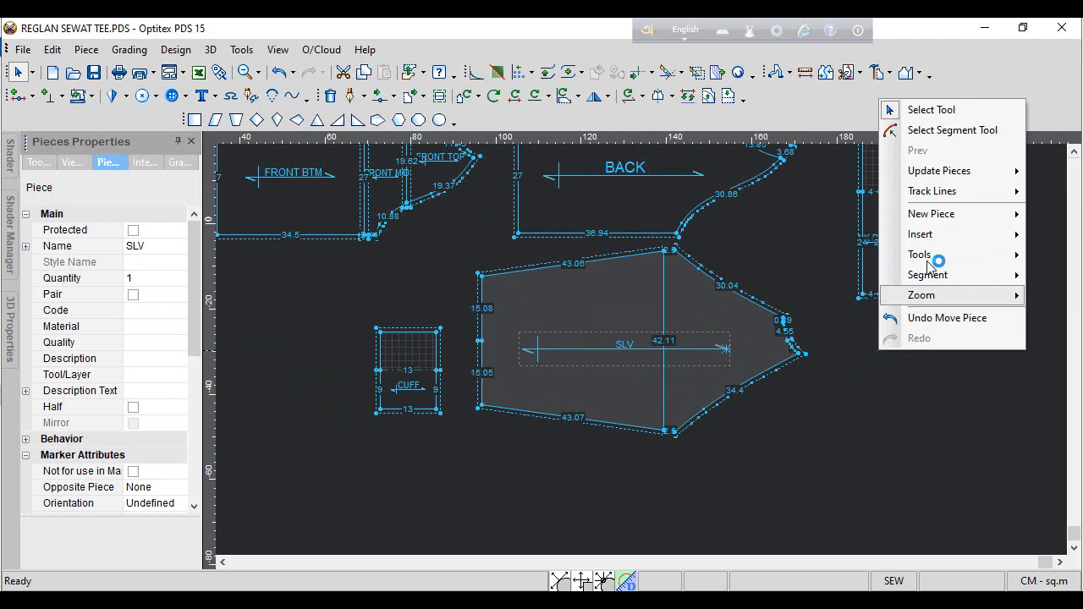
{"action": "left_click", "coordinate": [956, 108]}
{"action": "scroll", "coordinate": [643, 355], "scroll_direction": "down", "scroll_amount": 1}
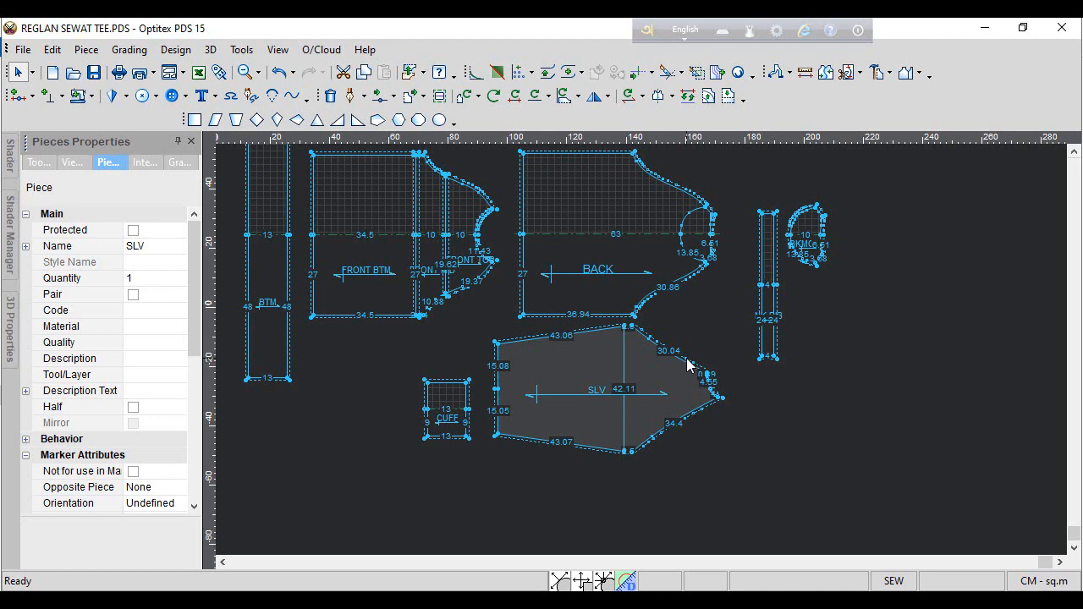
{"action": "scroll", "coordinate": [541, 307], "scroll_direction": "up", "scroll_amount": 1}
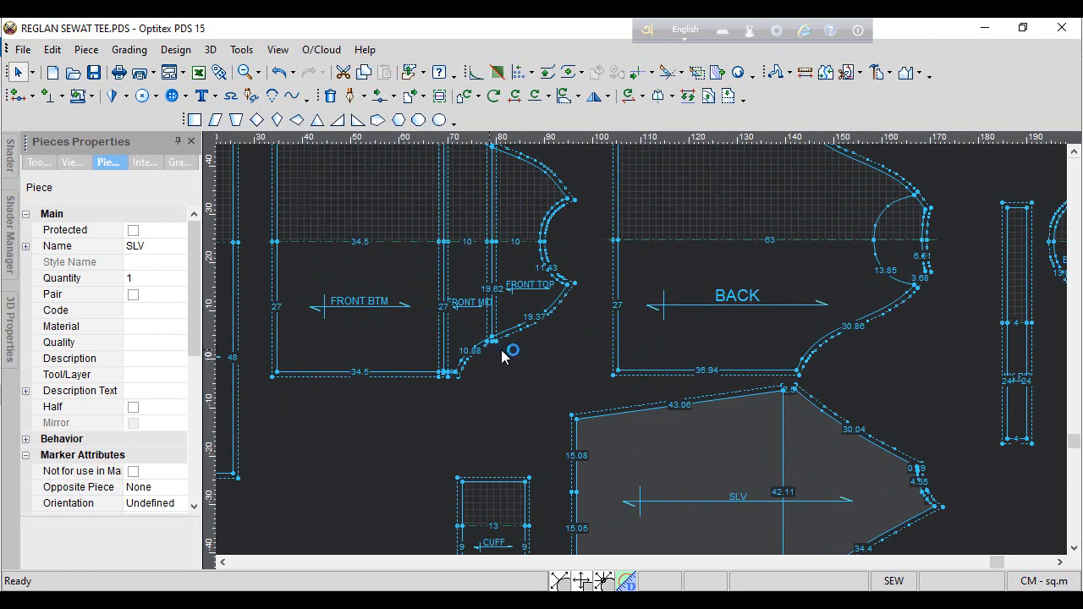
{"action": "scroll", "coordinate": [643, 355], "scroll_direction": "down", "scroll_amount": 1}
{"action": "scroll", "coordinate": [643, 355], "scroll_direction": "down", "scroll_amount": 1}
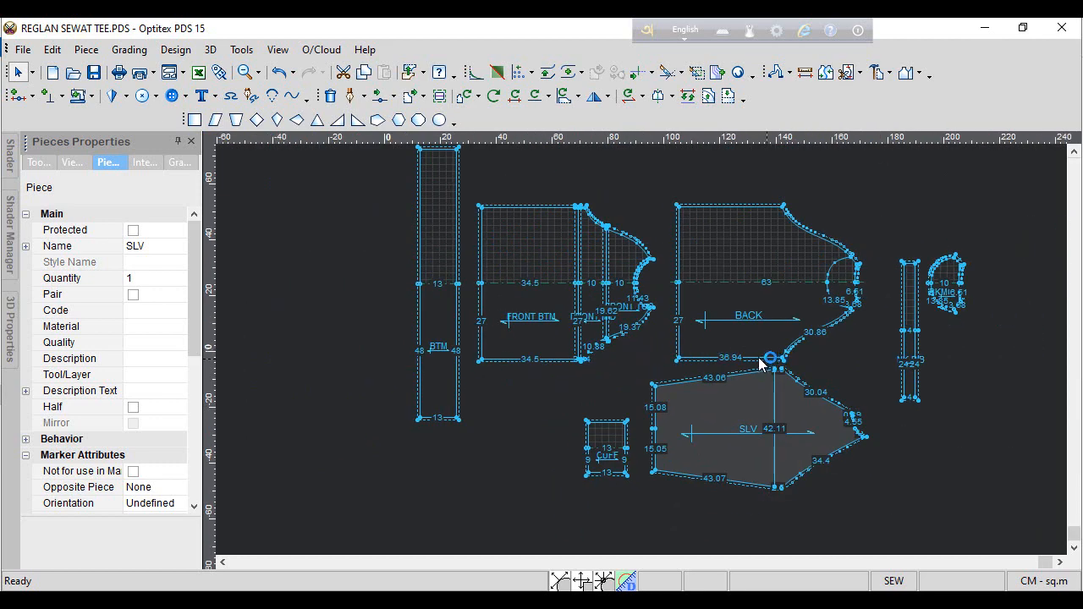
Move the BACK piece clear of the others, past the sleeve's neck end, and hide the seam allowances on all pieces
{"action": "left_click_drag", "start_coordinate": [735, 307], "coordinate": [1007, 494]}
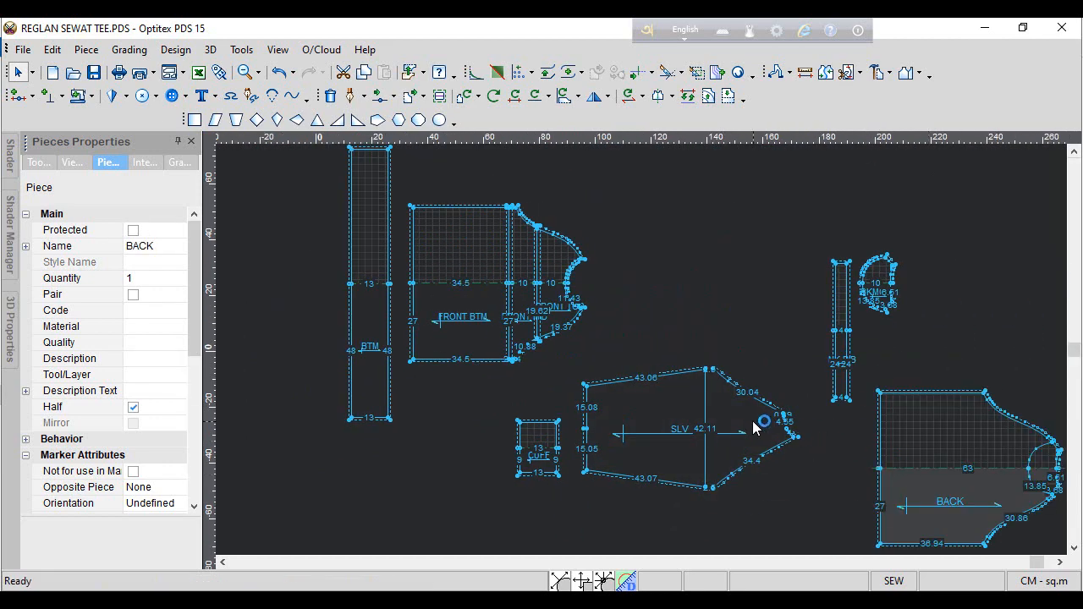
{"action": "left_click", "coordinate": [277, 49]}
{"action": "left_click", "coordinate": [302, 282]}
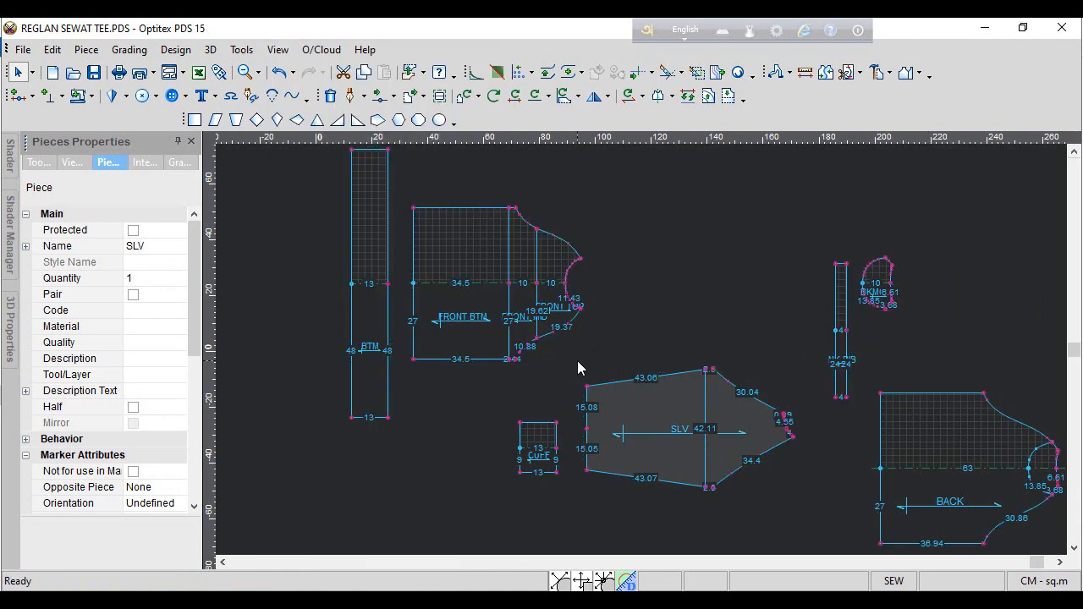
Move the SLV piece over the front pieces so its raglan seam lies near the FRONT TOP armhole
{"action": "scroll", "coordinate": [659, 339], "scroll_direction": "up", "scroll_amount": 1}
{"action": "left_click_drag", "start_coordinate": [736, 355], "coordinate": [587, 304]}
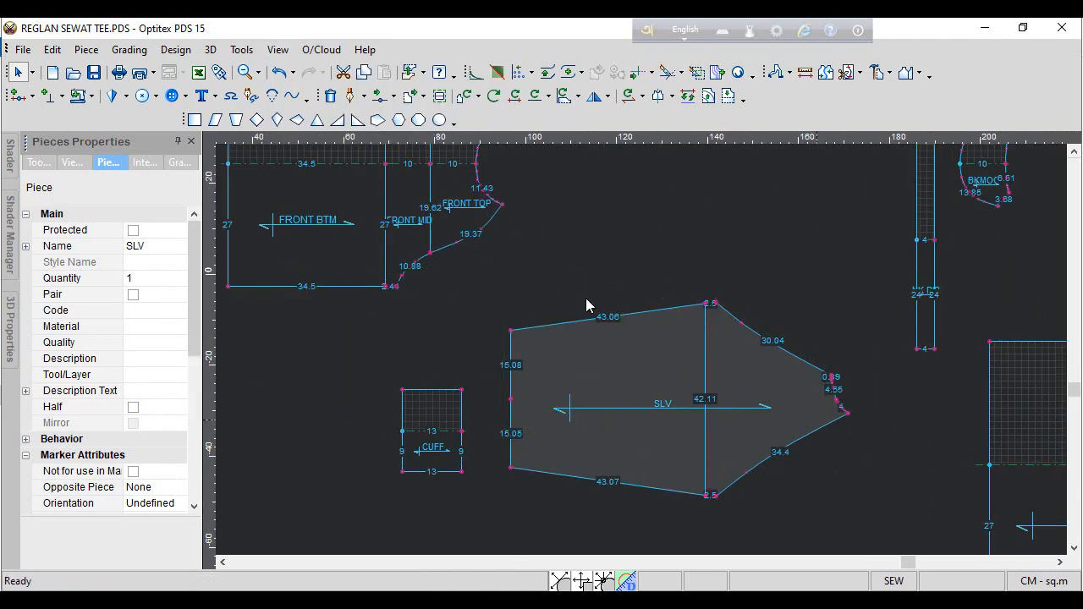
{"action": "scroll", "coordinate": [551, 299], "scroll_direction": "up", "scroll_amount": 2}
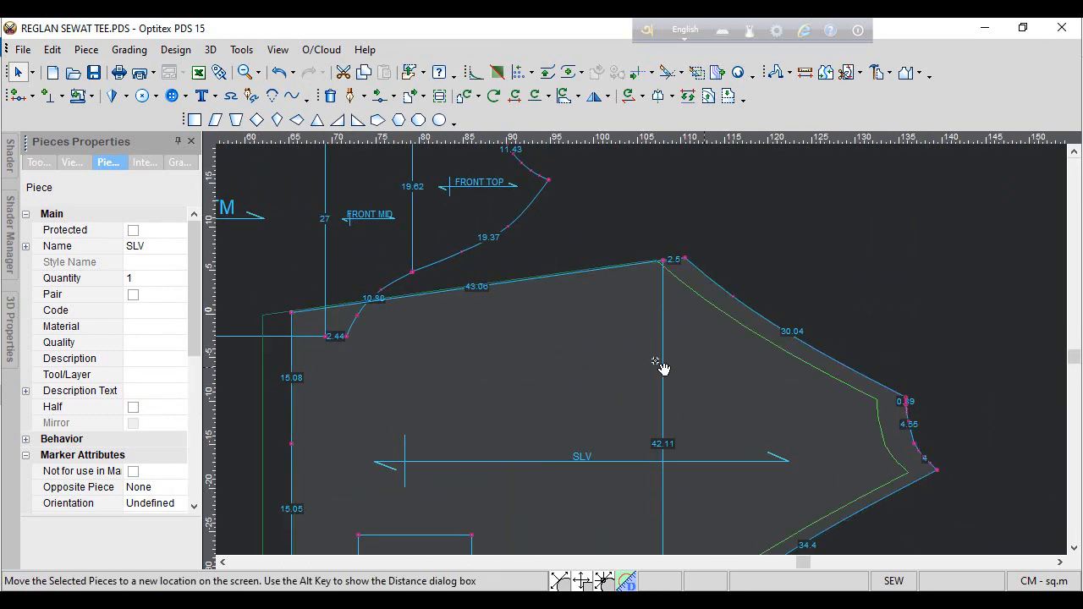
{"action": "left_click_drag", "start_coordinate": [437, 307], "coordinate": [401, 290]}
{"action": "scroll", "coordinate": [821, 301], "scroll_direction": "down", "scroll_amount": 1}
{"action": "scroll", "coordinate": [643, 354], "scroll_direction": "up", "scroll_amount": 3}
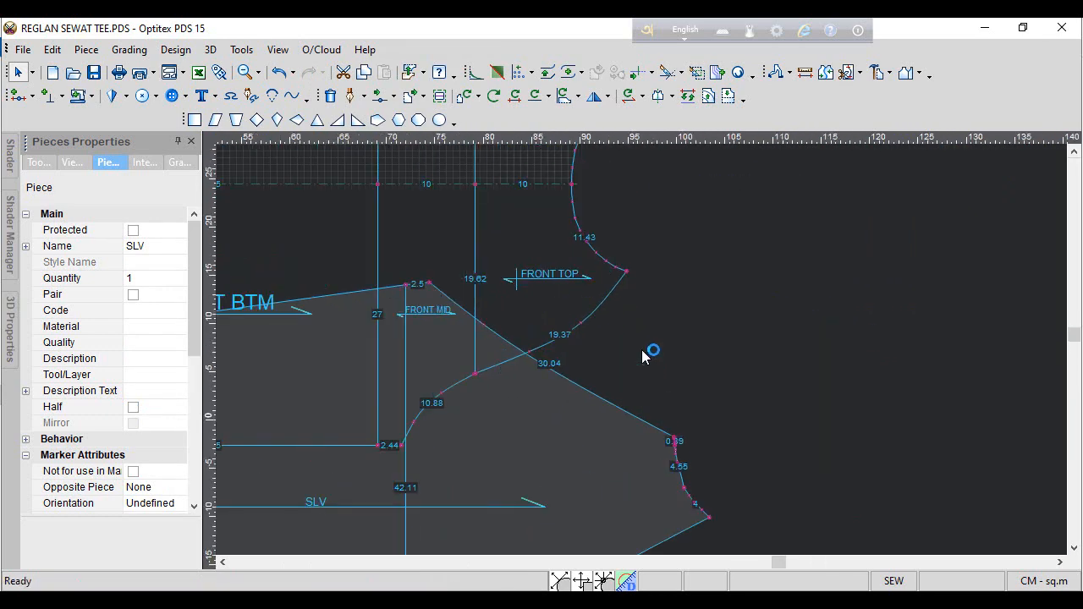
Snap the SLV piece by its front neck corner onto the neck corner of FRONT TOP
{"action": "left_click", "coordinate": [463, 95]}
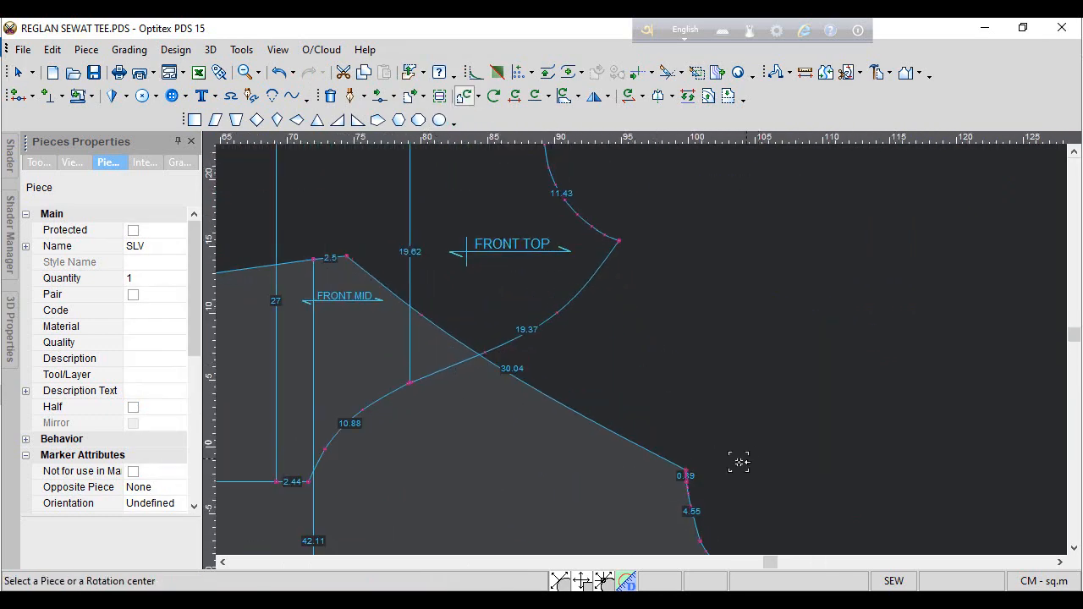
{"action": "left_click", "coordinate": [689, 470]}
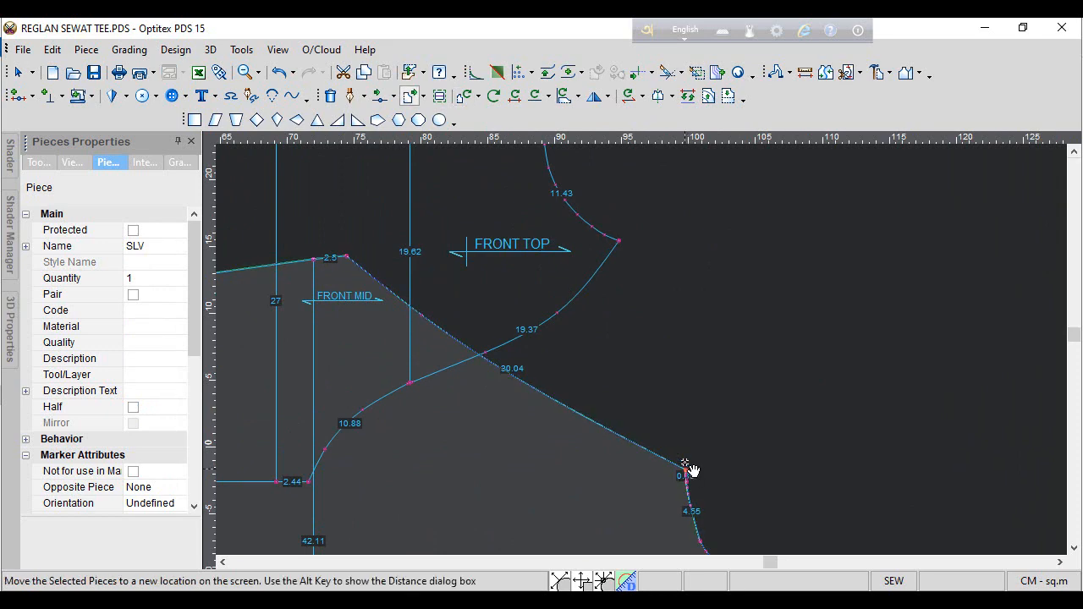
{"action": "left_click", "coordinate": [619, 242]}
{"action": "scroll", "coordinate": [686, 471], "scroll_direction": "down", "scroll_amount": 7}
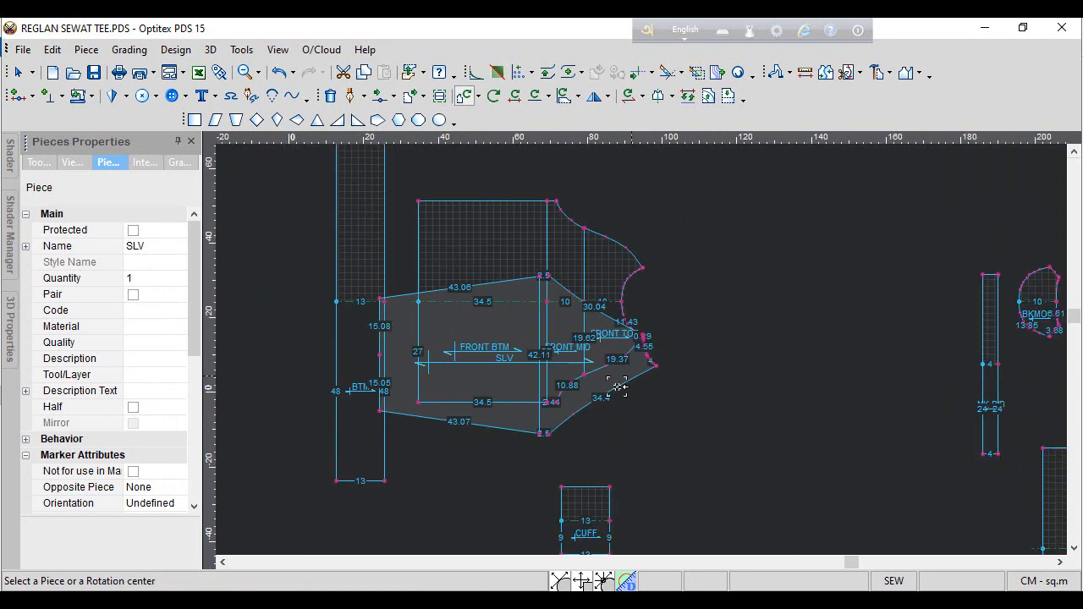
Rotate the SLV piece 81.1 degrees about the shared neck corner so its neck end faces up
{"action": "scroll", "coordinate": [624, 387], "scroll_direction": "up", "scroll_amount": 3}
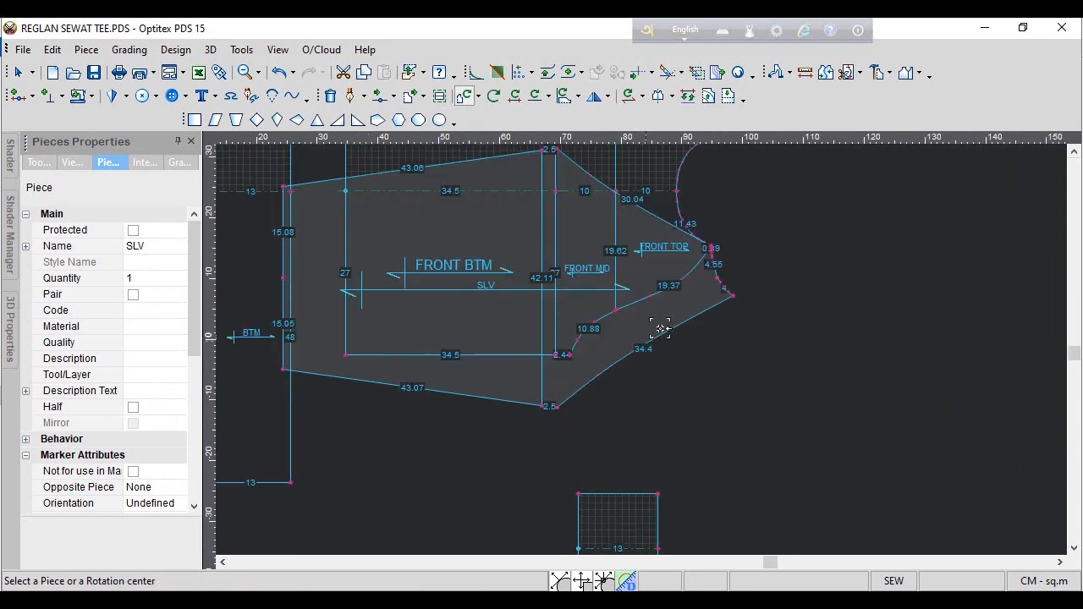
{"action": "left_click", "coordinate": [709, 246]}
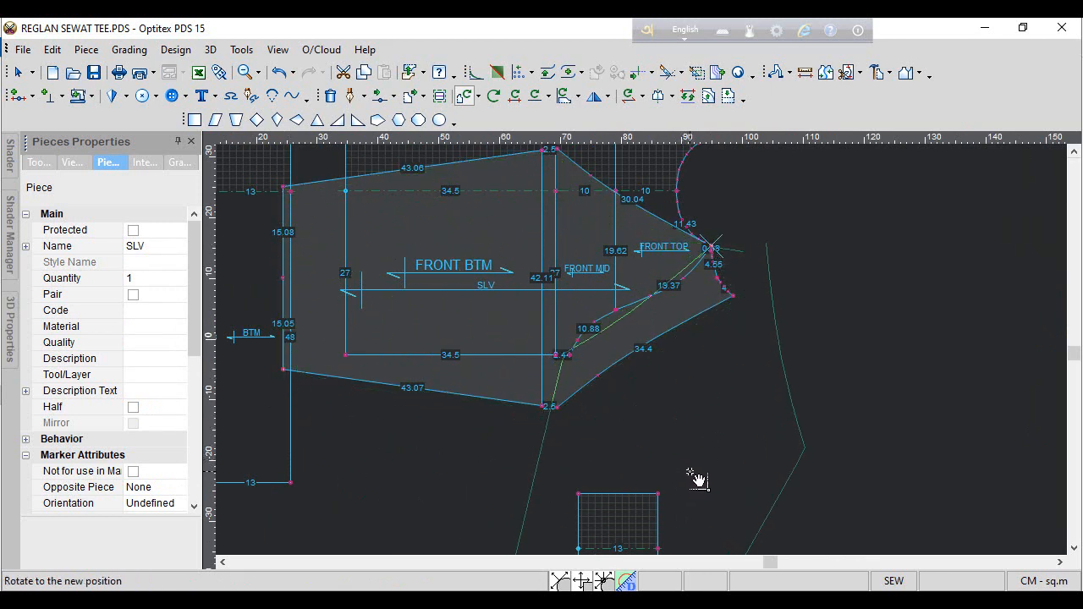
{"action": "left_click", "coordinate": [749, 484]}
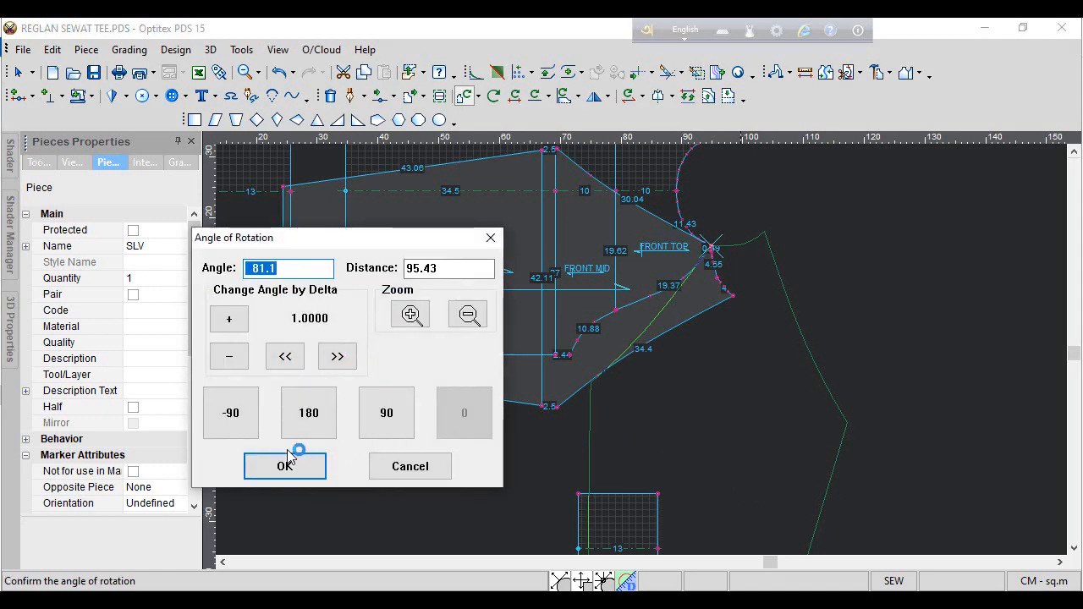
{"action": "left_click", "coordinate": [285, 464]}
{"action": "scroll", "coordinate": [747, 479], "scroll_direction": "down", "scroll_amount": 3}
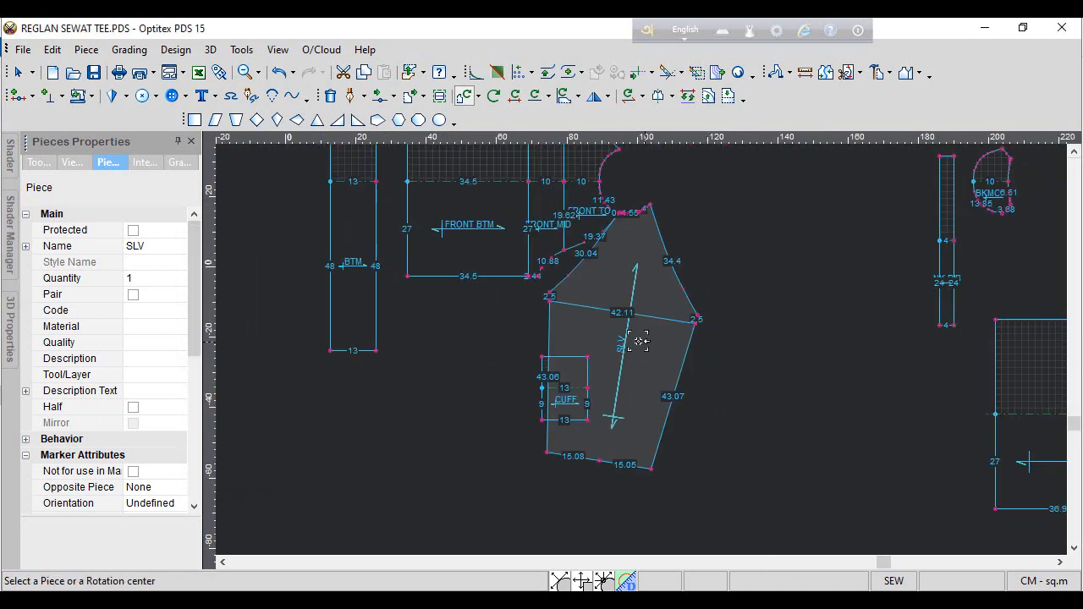
{"action": "right_click", "coordinate": [765, 255]}
{"action": "left_click", "coordinate": [775, 265]}
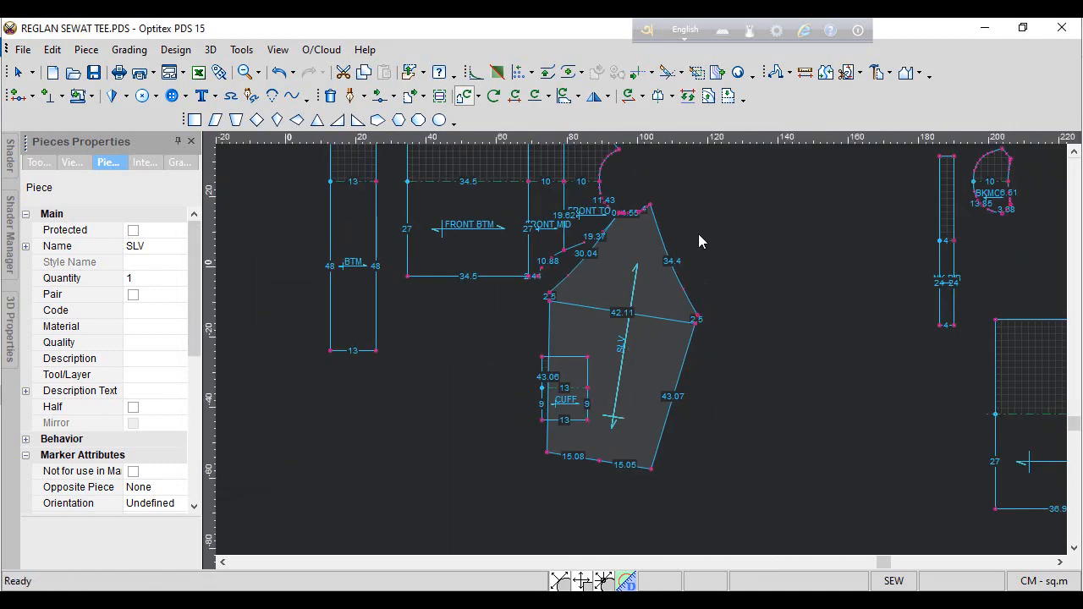
Straighten the SLV piece so its grainline is exactly vertical with the neckline at the upper end
{"action": "left_click", "coordinate": [630, 97]}
{"action": "left_click", "coordinate": [562, 96]}
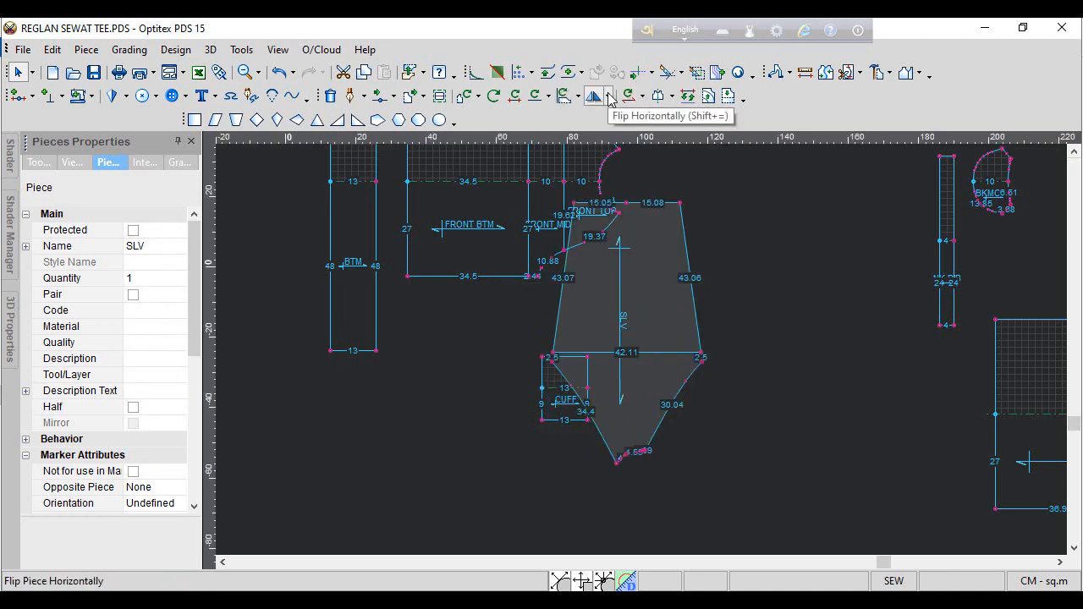
{"action": "left_click", "coordinate": [572, 99]}
{"action": "left_click", "coordinate": [572, 99]}
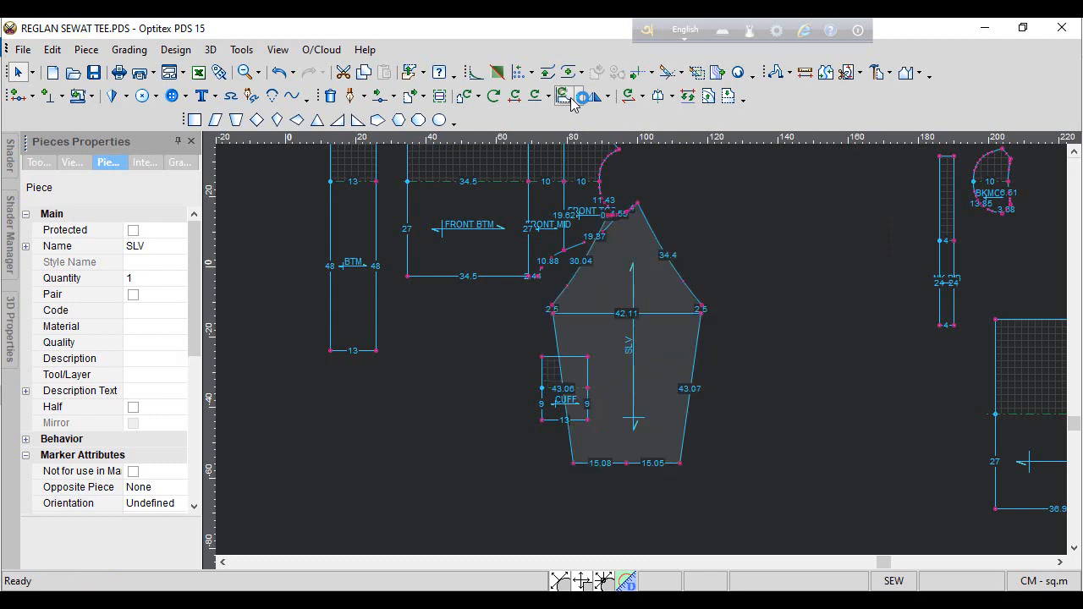
Reposition the upright SLV piece so its front neck corner sits just beneath the FRONT TOP neck corner
{"action": "scroll", "coordinate": [636, 343], "scroll_direction": "up", "scroll_amount": 2}
{"action": "left_click_drag", "start_coordinate": [637, 330], "coordinate": [657, 327]}
{"action": "scroll", "coordinate": [638, 347], "scroll_direction": "down", "scroll_amount": 2}
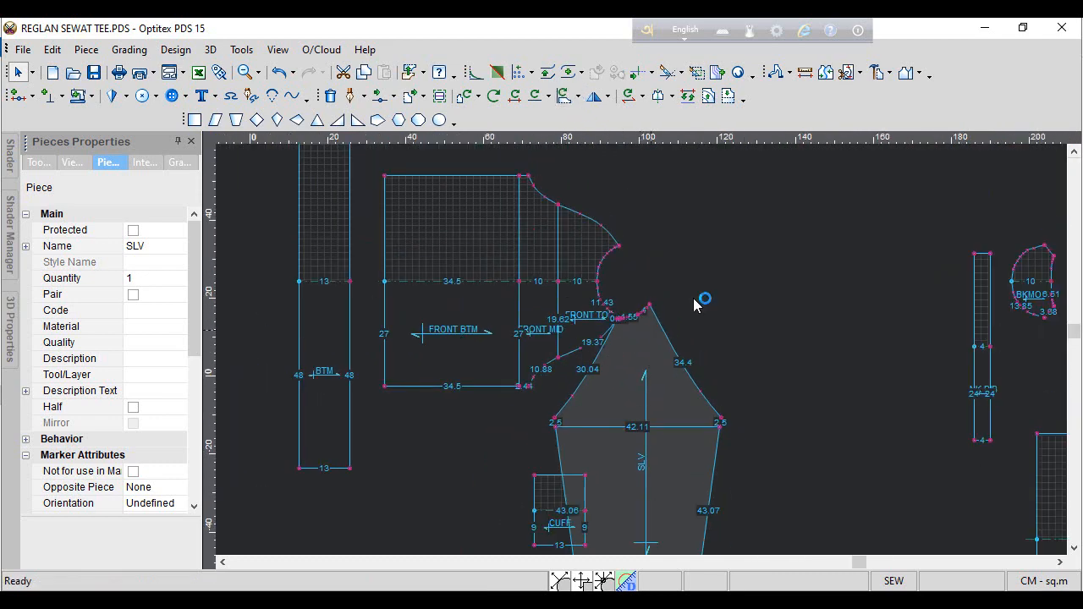
{"action": "right_click", "coordinate": [732, 255]}
{"action": "left_click", "coordinate": [773, 277]}
Grade the sleeve's middle neckline point with dy 0.25 for XS and S, -0.25 for L, and -0.3 for XL, XXL and 3XL
{"action": "scroll", "coordinate": [621, 327], "scroll_direction": "up", "scroll_amount": 4}
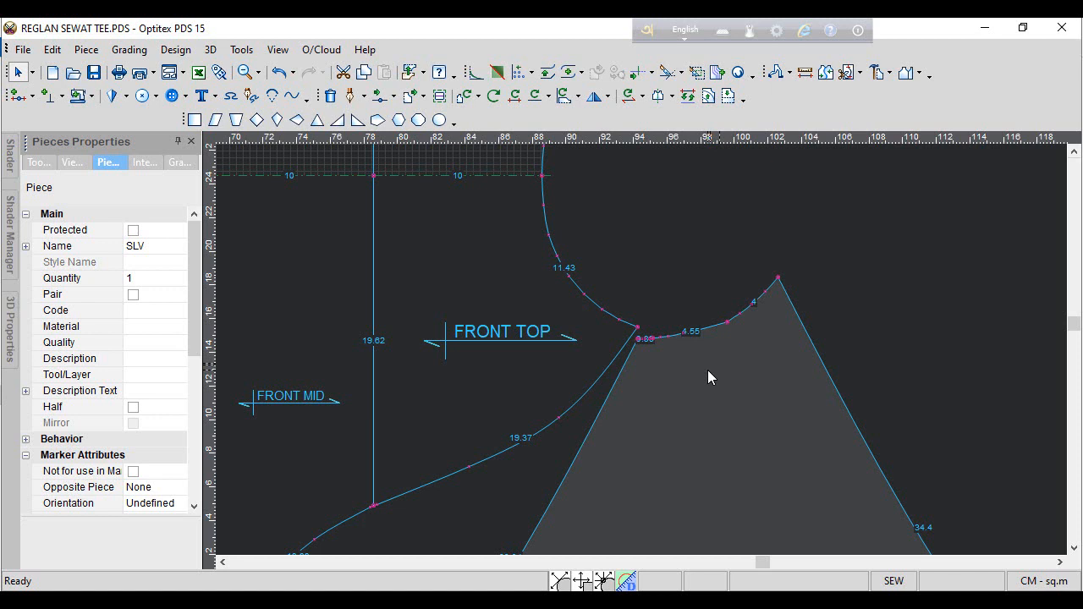
{"action": "scroll", "coordinate": [707, 369], "scroll_direction": "up", "scroll_amount": 4}
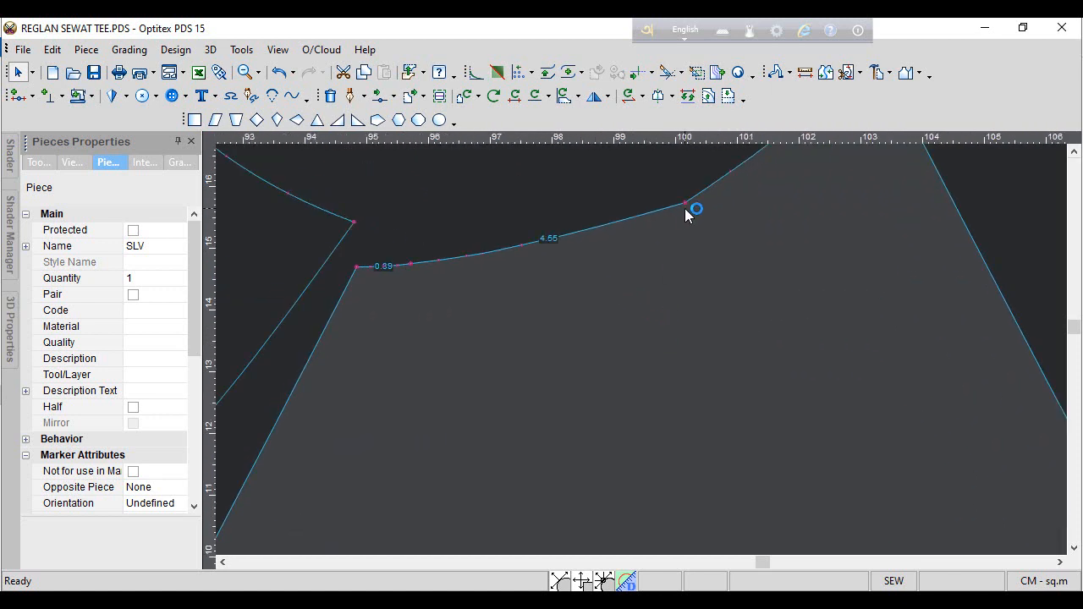
{"action": "left_click", "coordinate": [685, 203]}
{"action": "left_click", "coordinate": [180, 161]}
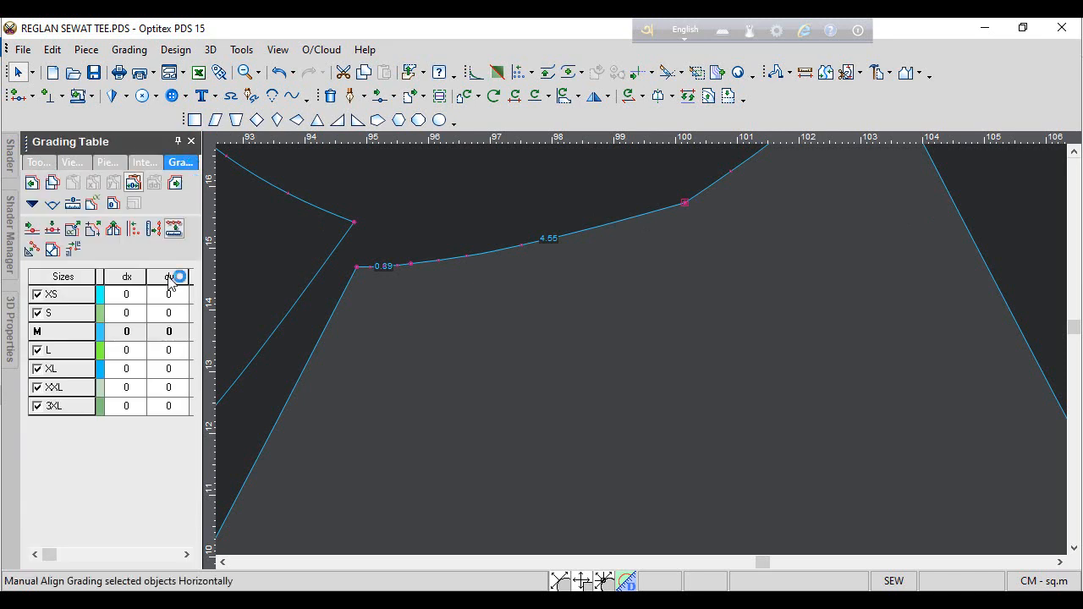
{"action": "left_click_drag", "start_coordinate": [174, 312], "coordinate": [178, 354]}
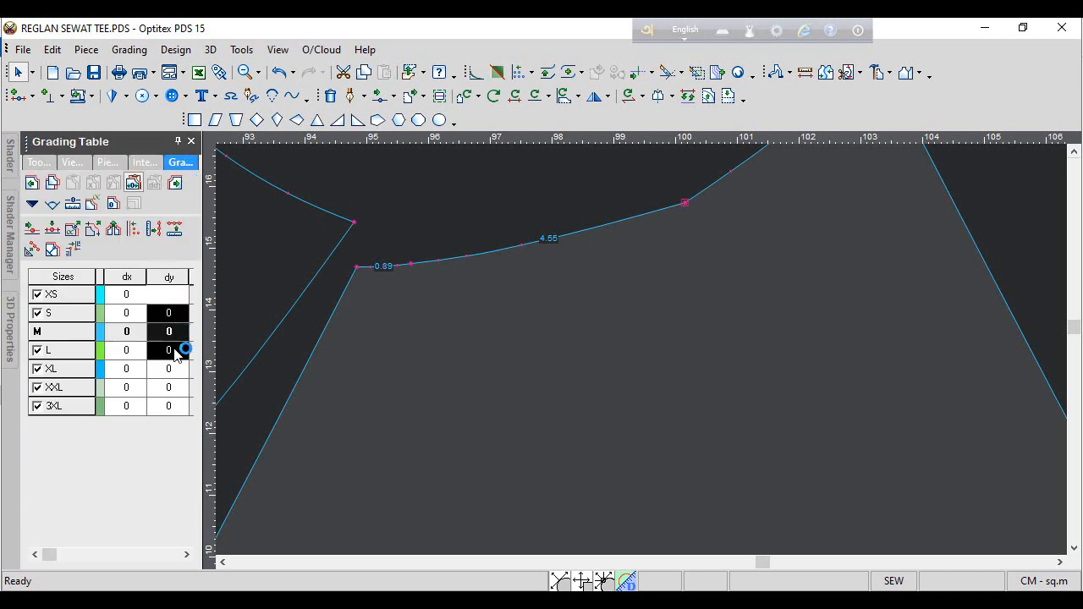
{"action": "type", "text": ".25"}
{"action": "key", "text": "Return"}
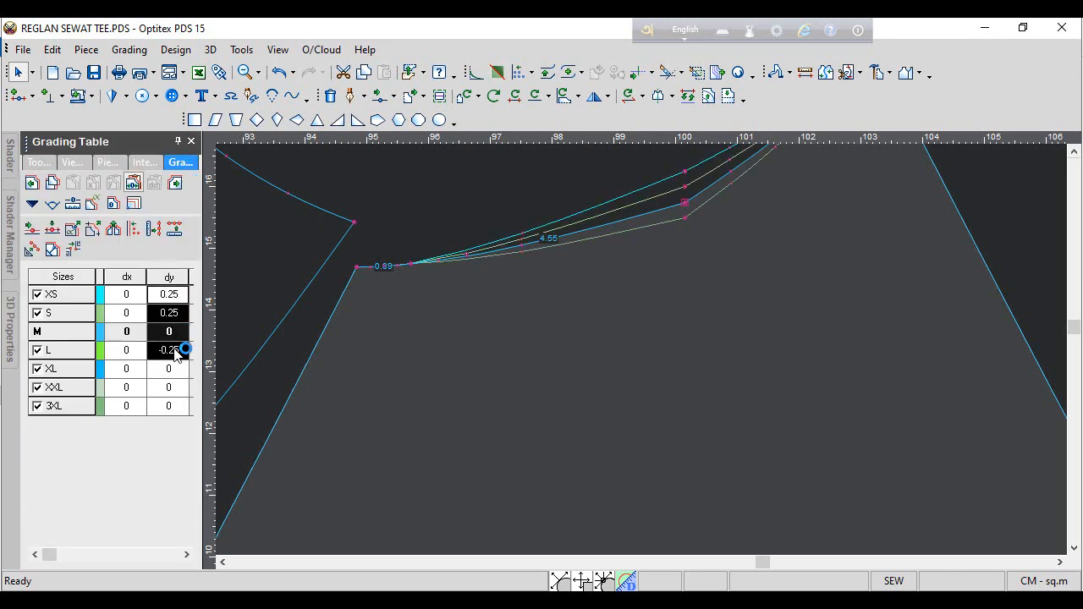
{"action": "left_click_drag", "start_coordinate": [174, 370], "coordinate": [172, 433]}
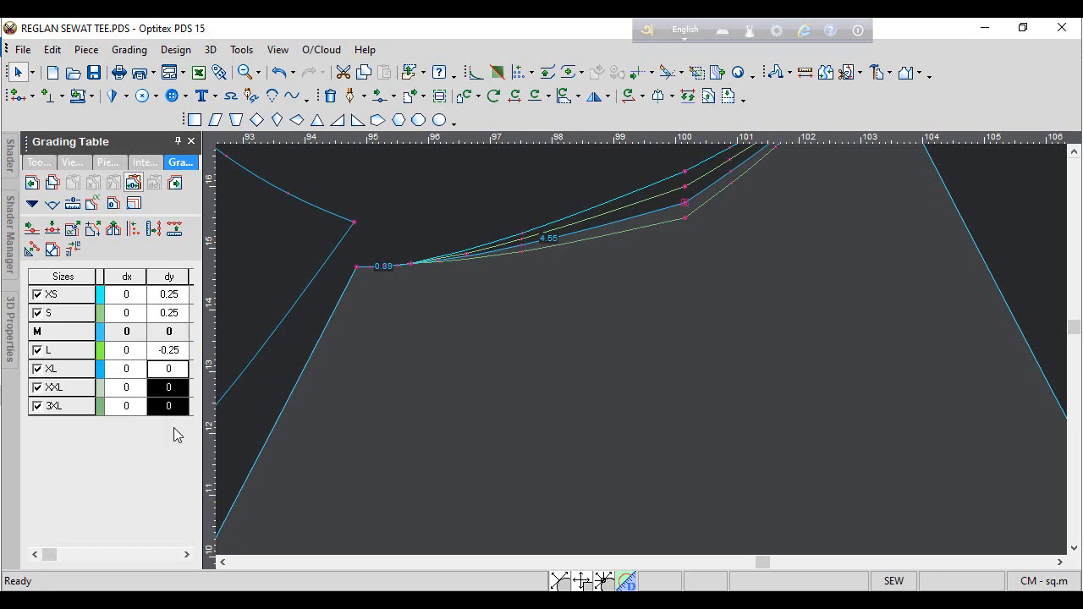
{"action": "type", "text": "-.3"}
{"action": "key", "text": "Return"}
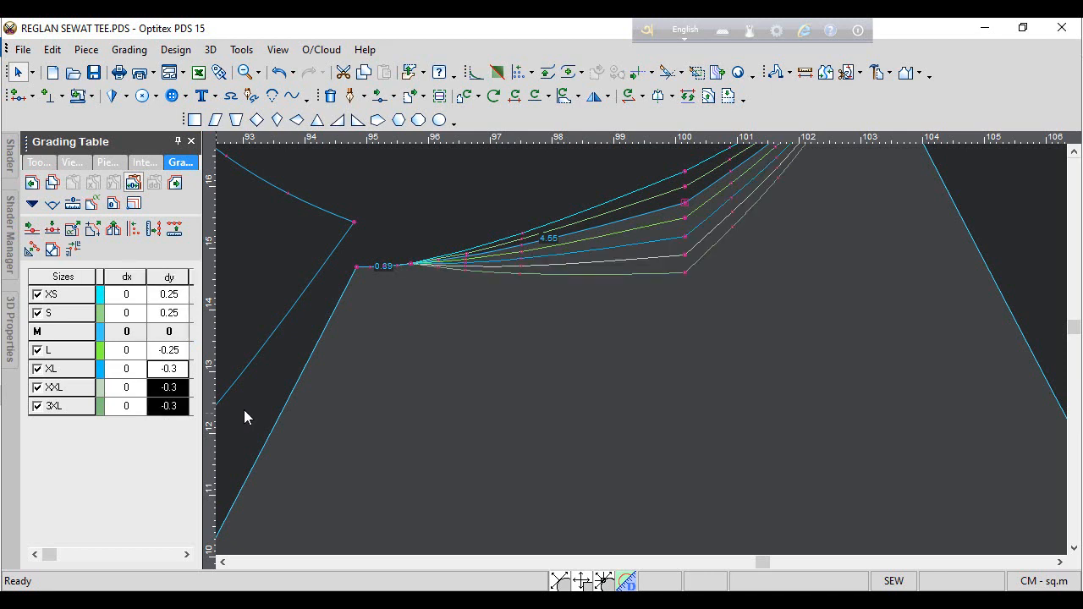
Copy that point's grading and paste its dy values onto the neckline segment at the sleeve's front corner
{"action": "left_click", "coordinate": [52, 182]}
{"action": "scroll", "coordinate": [515, 302], "scroll_direction": "down", "scroll_amount": 3}
{"action": "scroll", "coordinate": [567, 336], "scroll_direction": "up", "scroll_amount": 4}
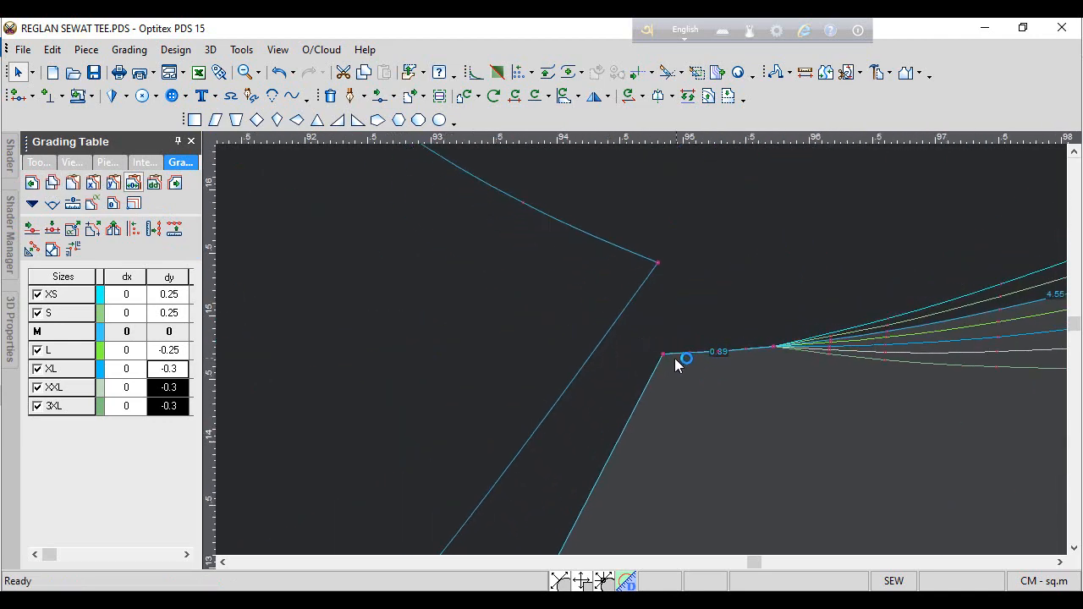
{"action": "left_click", "coordinate": [774, 348], "text": "shift"}
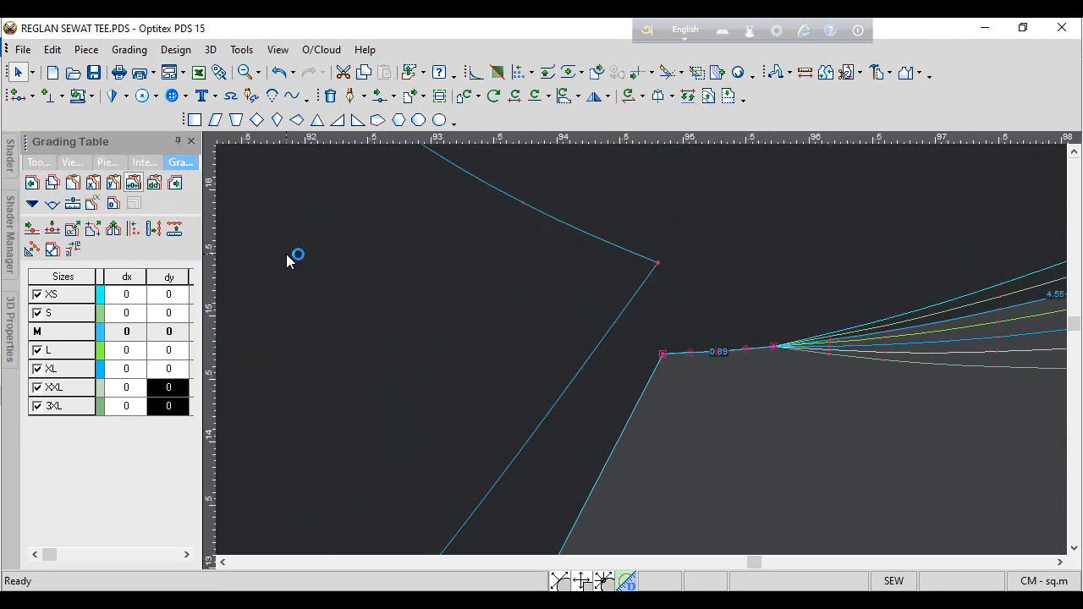
{"action": "left_click", "coordinate": [112, 183]}
Paste the copied dy grading onto the neck corner point of FRONT TOP
{"action": "scroll", "coordinate": [657, 344], "scroll_direction": "down", "scroll_amount": 2}
{"action": "left_click", "coordinate": [673, 312]}
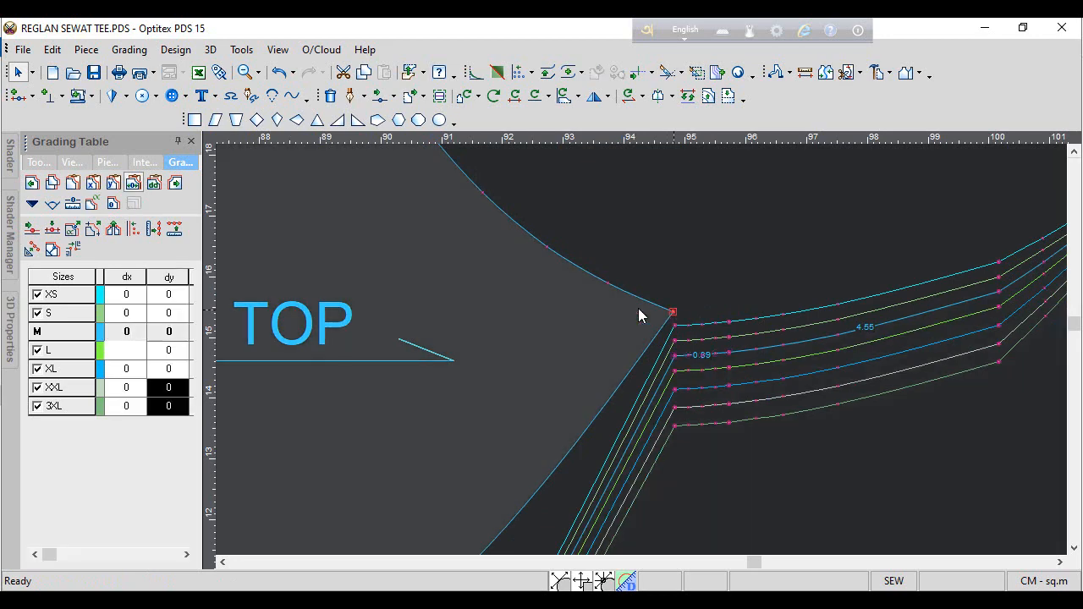
{"action": "left_click", "coordinate": [113, 183]}
{"action": "scroll", "coordinate": [656, 347], "scroll_direction": "down", "scroll_amount": 4}
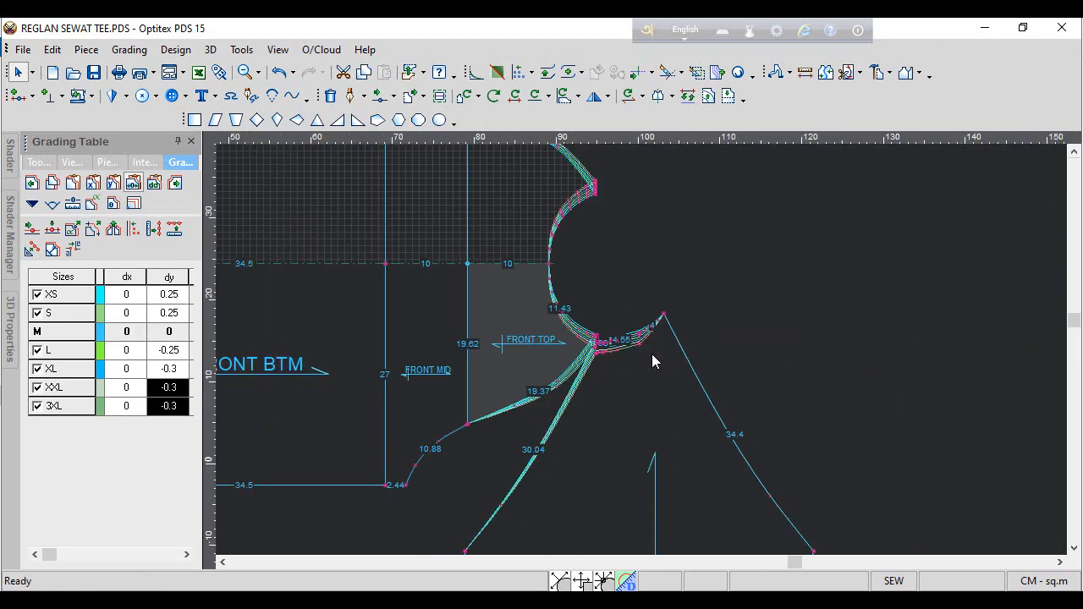
{"action": "scroll", "coordinate": [672, 343], "scroll_direction": "up", "scroll_amount": 3}
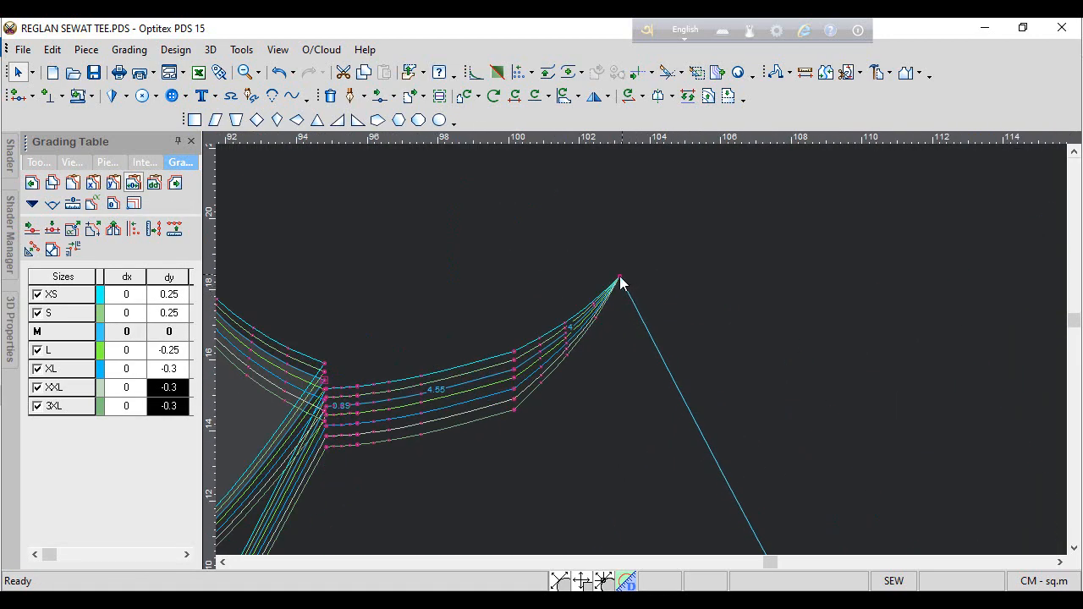
Paste the copied dy grading onto the peak corner at the back end of the SLV neckline
{"action": "left_click", "coordinate": [619, 279]}
{"action": "left_click", "coordinate": [112, 183]}
{"action": "scroll", "coordinate": [648, 362], "scroll_direction": "down", "scroll_amount": 3}
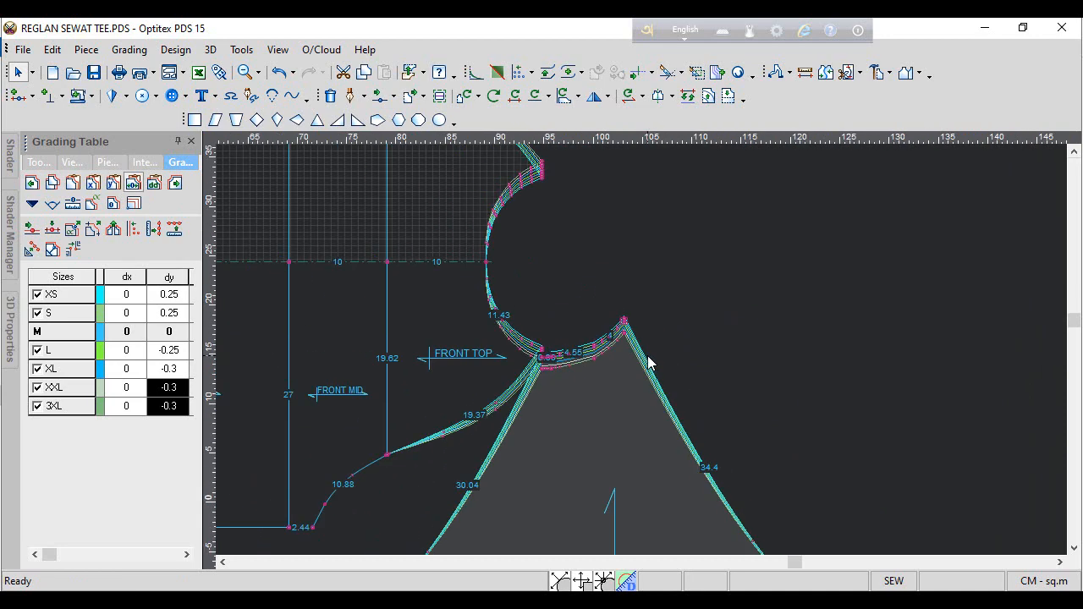
Paste the copied dy grading onto the neck corner point of BACK
{"action": "scroll", "coordinate": [648, 362], "scroll_direction": "down", "scroll_amount": 3}
{"action": "scroll", "coordinate": [1005, 438], "scroll_direction": "up", "scroll_amount": 2}
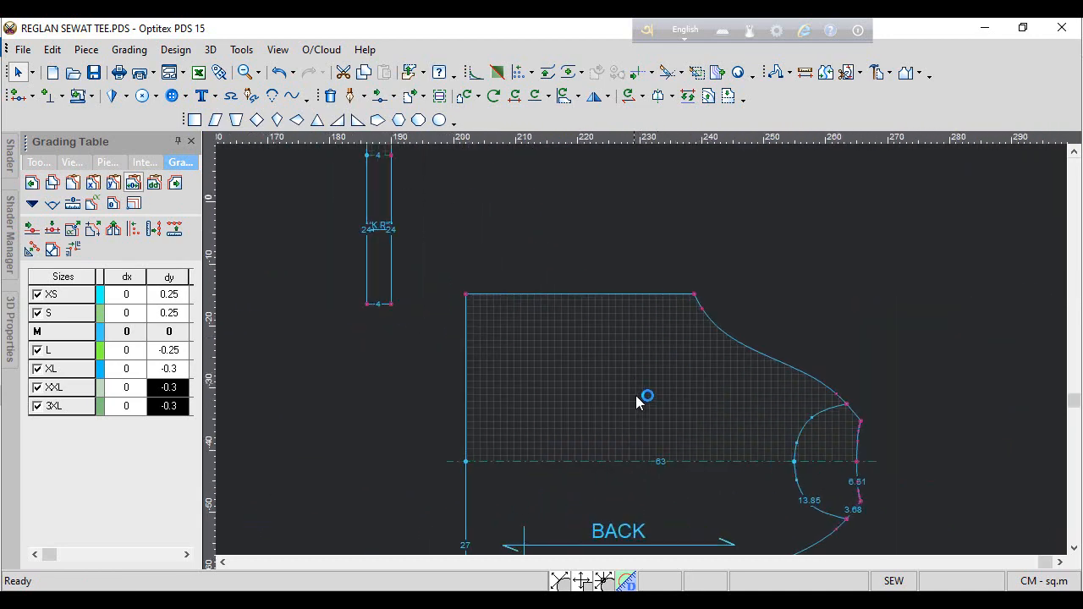
{"action": "scroll", "coordinate": [643, 399], "scroll_direction": "up", "scroll_amount": 2}
{"action": "left_click", "coordinate": [984, 429]}
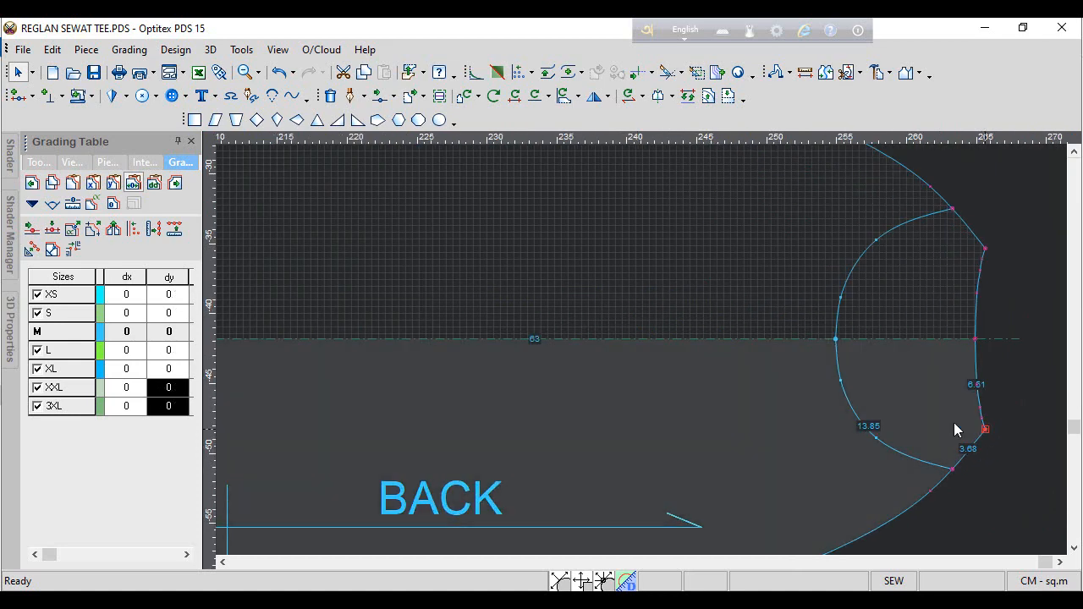
{"action": "left_click", "coordinate": [112, 183]}
{"action": "scroll", "coordinate": [632, 356], "scroll_direction": "up", "scroll_amount": 1}
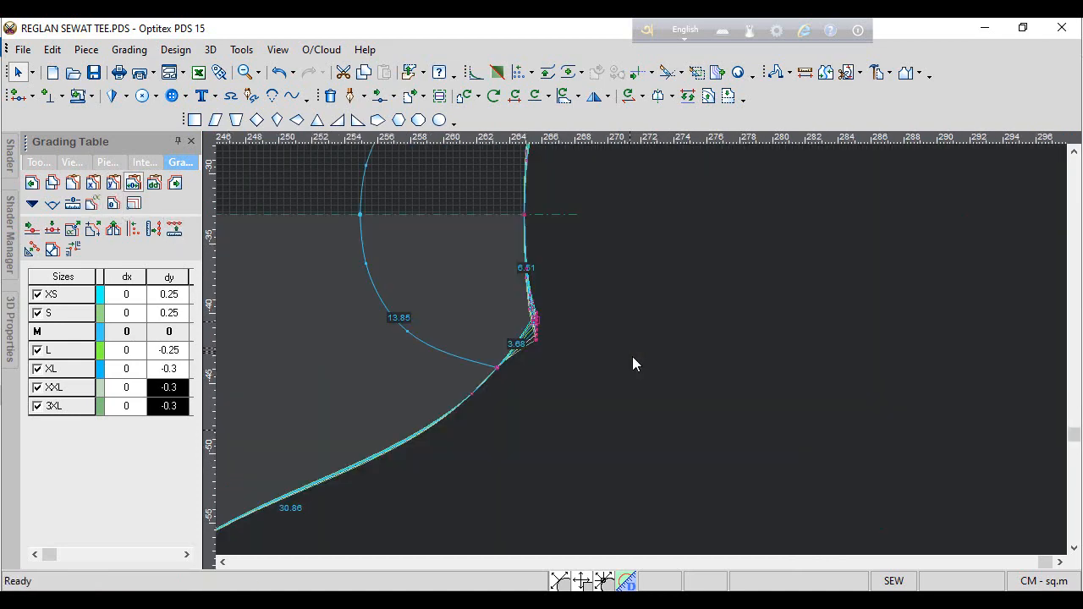
{"action": "scroll", "coordinate": [525, 381], "scroll_direction": "up", "scroll_amount": 1}
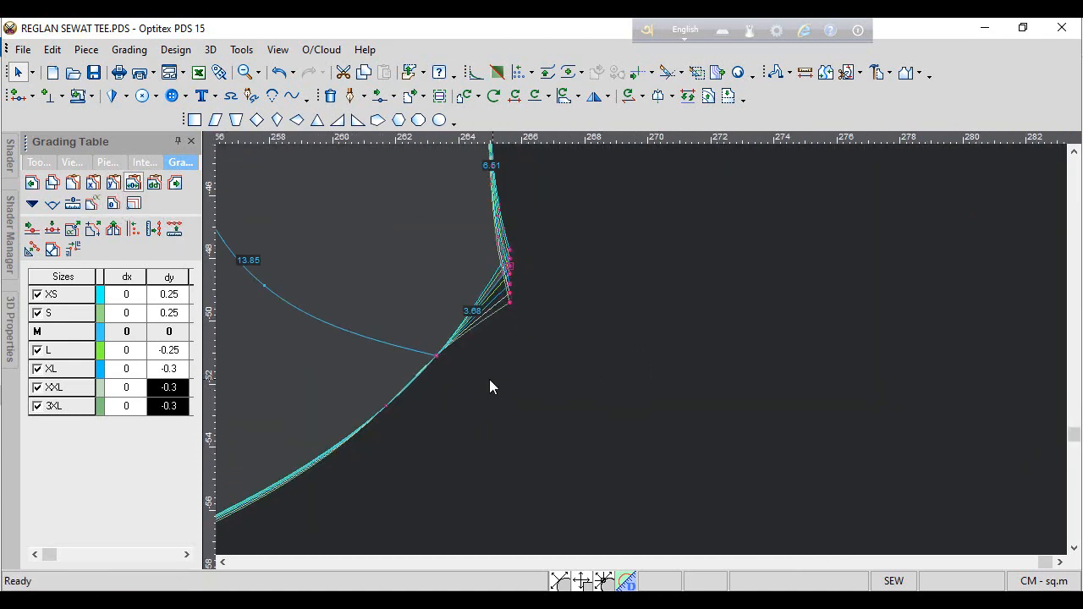
Delete the curved internal neckline on BACK and the raglan seam point where it ended
{"action": "left_click", "coordinate": [411, 355]}
{"action": "key", "text": "Delete"}
{"action": "left_click", "coordinate": [435, 354]}
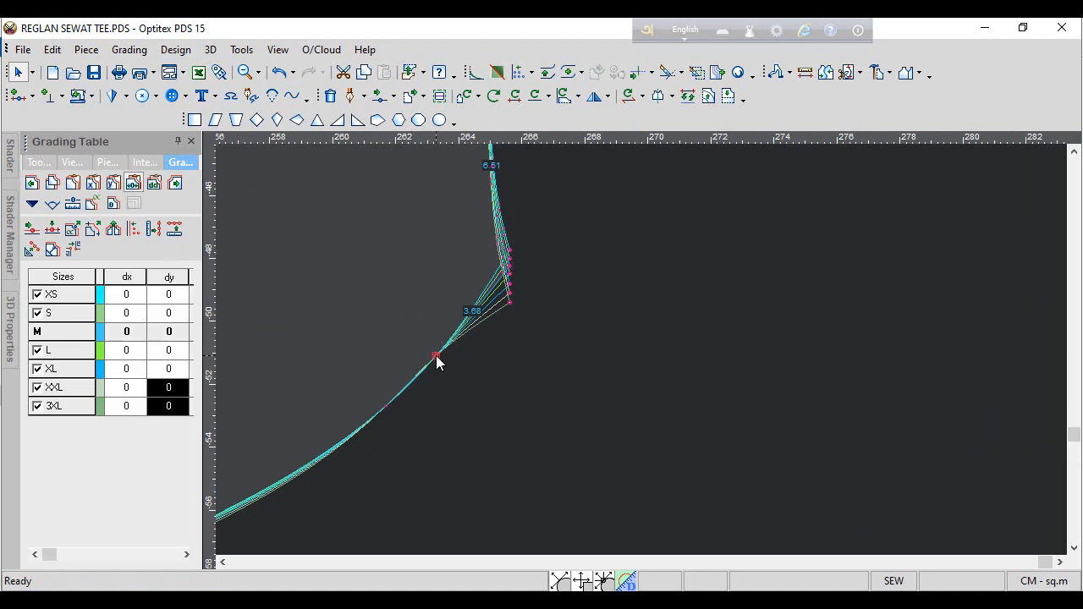
{"action": "key", "text": "Delete"}
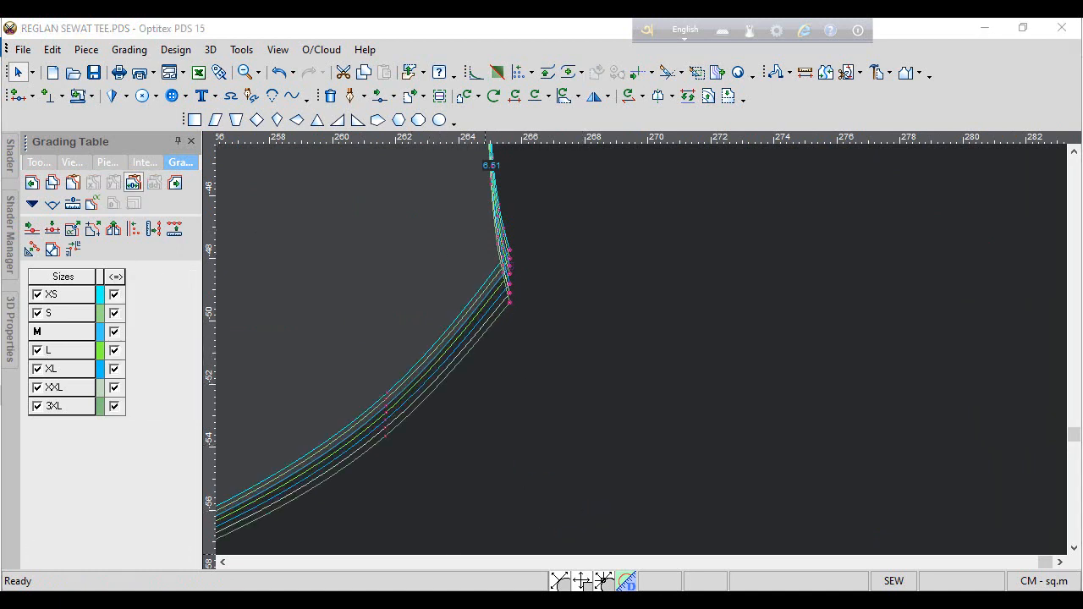
Grade the BACK neck corner point with dy 0.2 for XS and S, and -0.2 for L, XL, XXL and 3XL
{"action": "key", "text": "alt+Tab"}
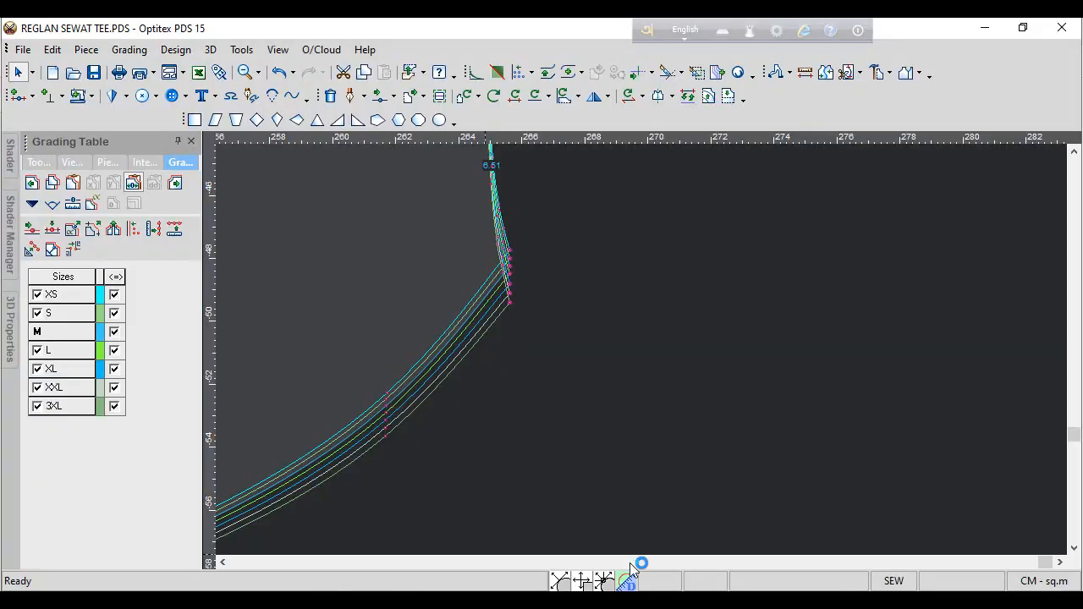
{"action": "left_click", "coordinate": [510, 273]}
{"action": "left_click_drag", "start_coordinate": [169, 294], "coordinate": [166, 457]}
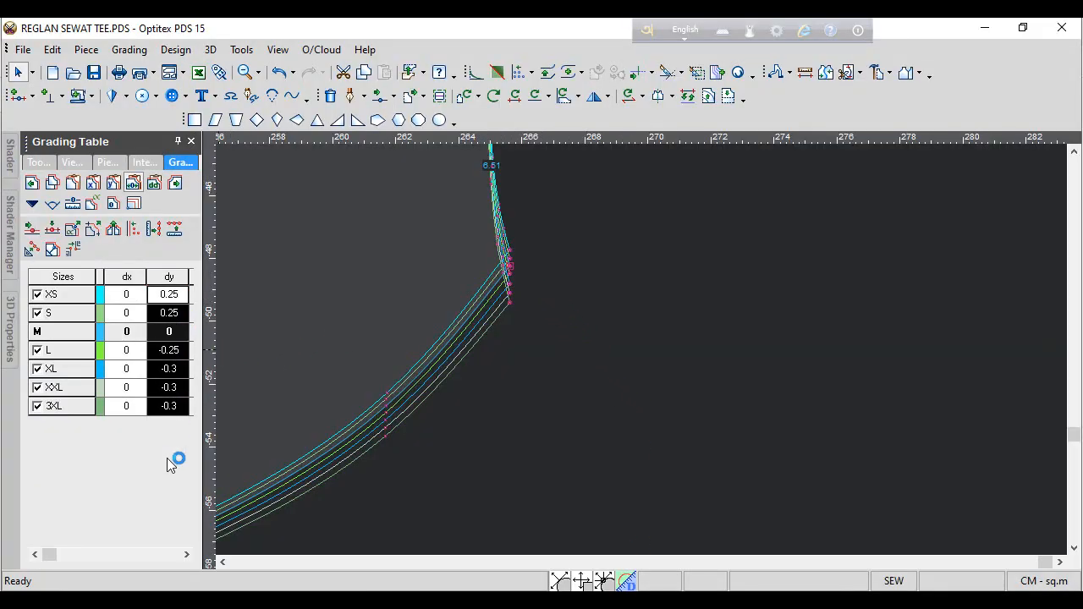
{"action": "type", "text": ".2"}
{"action": "key", "text": "Return"}
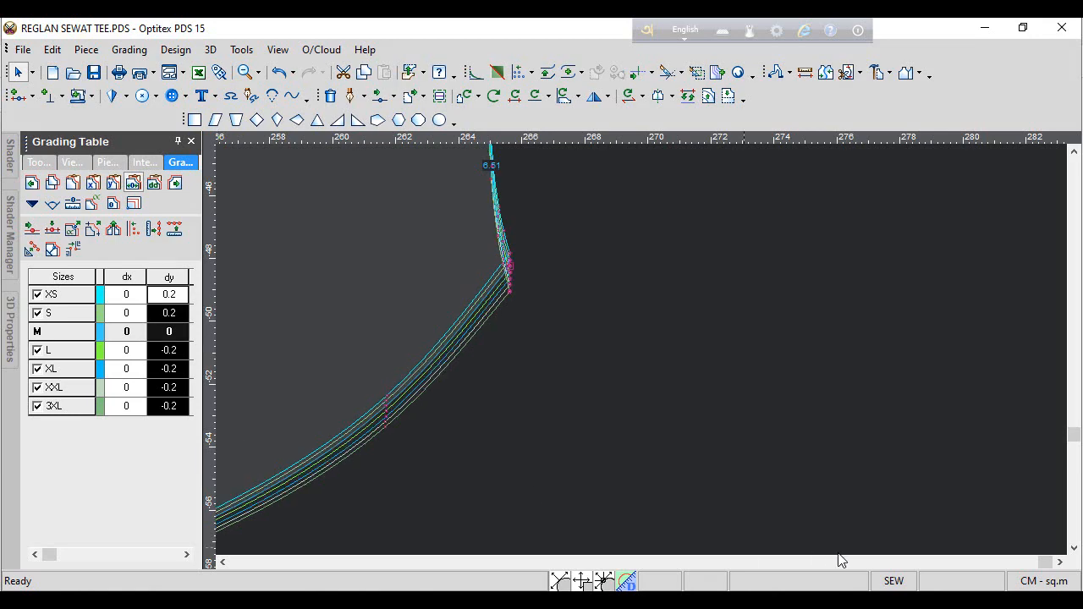
Grade the underarm corner point of FRONT MID with dy 1 for XS and S
{"action": "scroll", "coordinate": [533, 259], "scroll_direction": "down", "scroll_amount": 3}
{"action": "scroll", "coordinate": [641, 349], "scroll_direction": "down", "scroll_amount": 3}
{"action": "scroll", "coordinate": [647, 350], "scroll_direction": "up", "scroll_amount": 2}
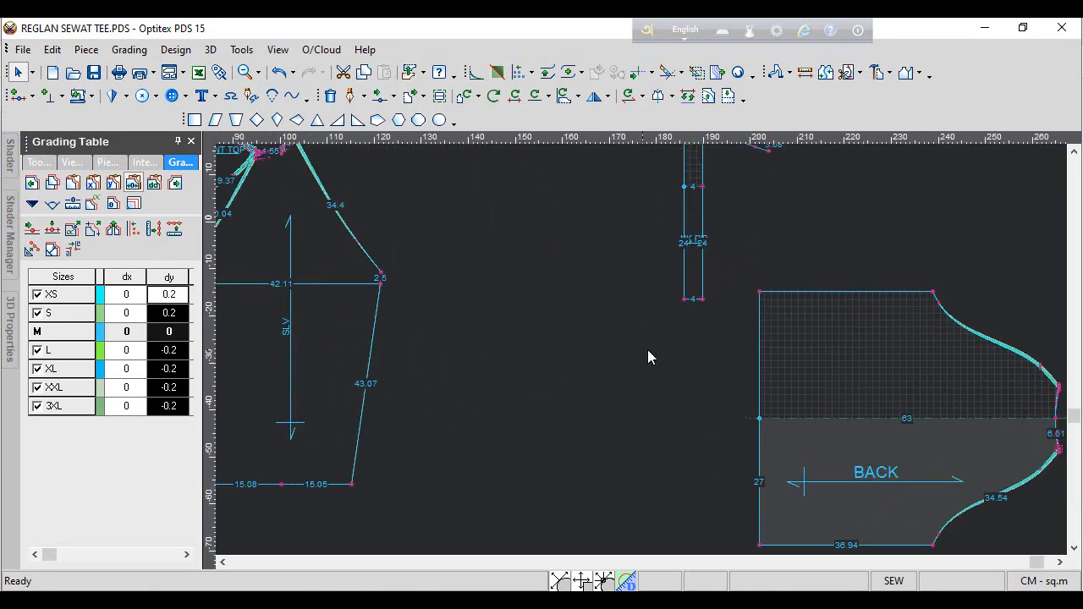
{"action": "scroll", "coordinate": [643, 349], "scroll_direction": "down", "scroll_amount": 2}
{"action": "scroll", "coordinate": [639, 355], "scroll_direction": "up", "scroll_amount": 2}
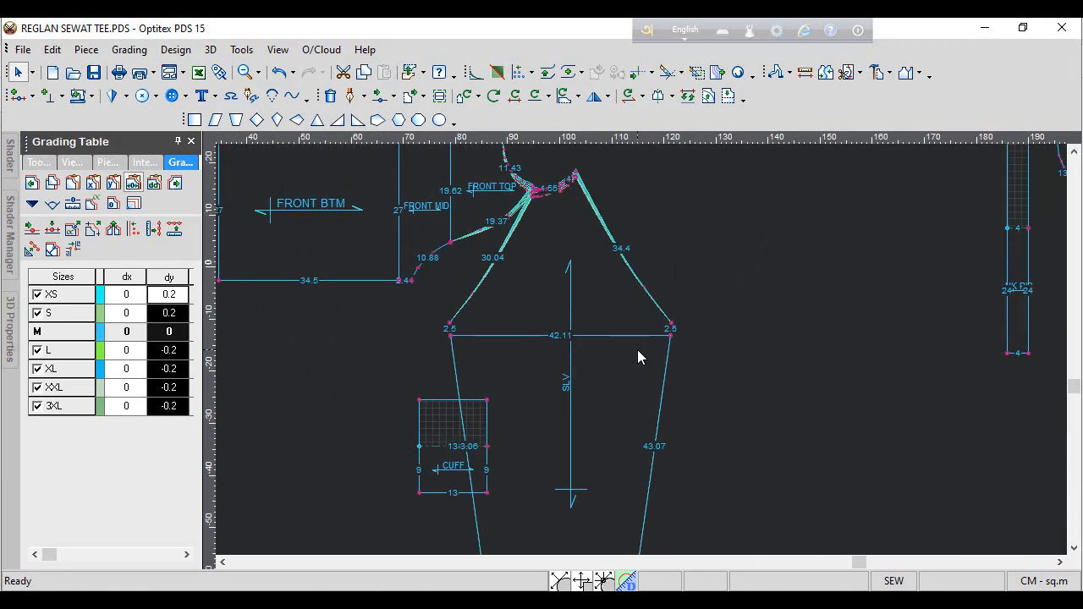
{"action": "scroll", "coordinate": [429, 258], "scroll_direction": "up", "scroll_amount": 2}
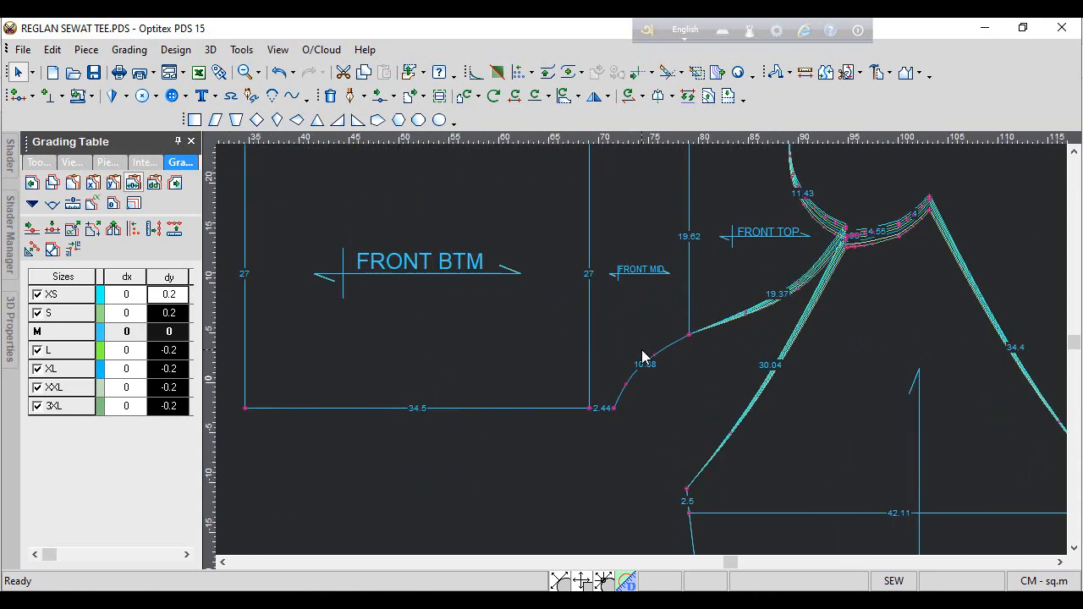
{"action": "left_click", "coordinate": [641, 354]}
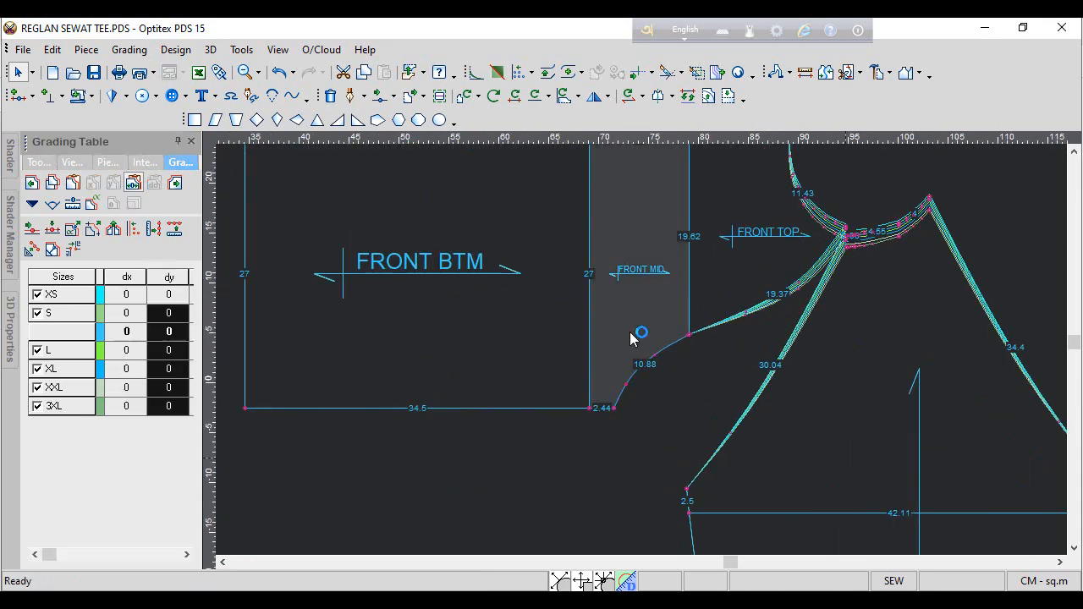
{"action": "left_click", "coordinate": [542, 351]}
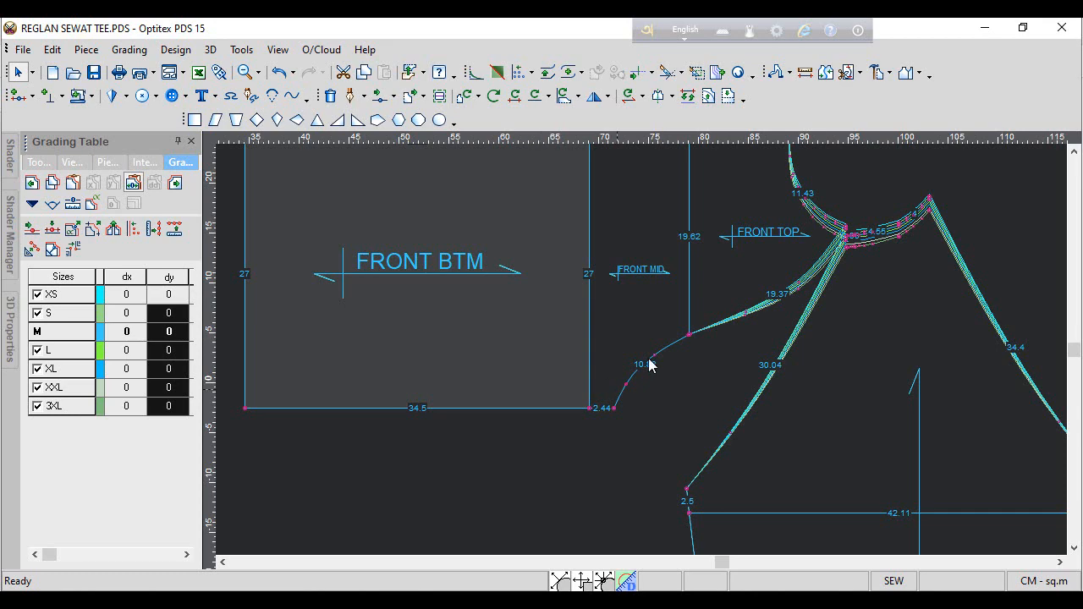
{"action": "scroll", "coordinate": [630, 389], "scroll_direction": "up", "scroll_amount": 3}
{"action": "left_click", "coordinate": [616, 373]}
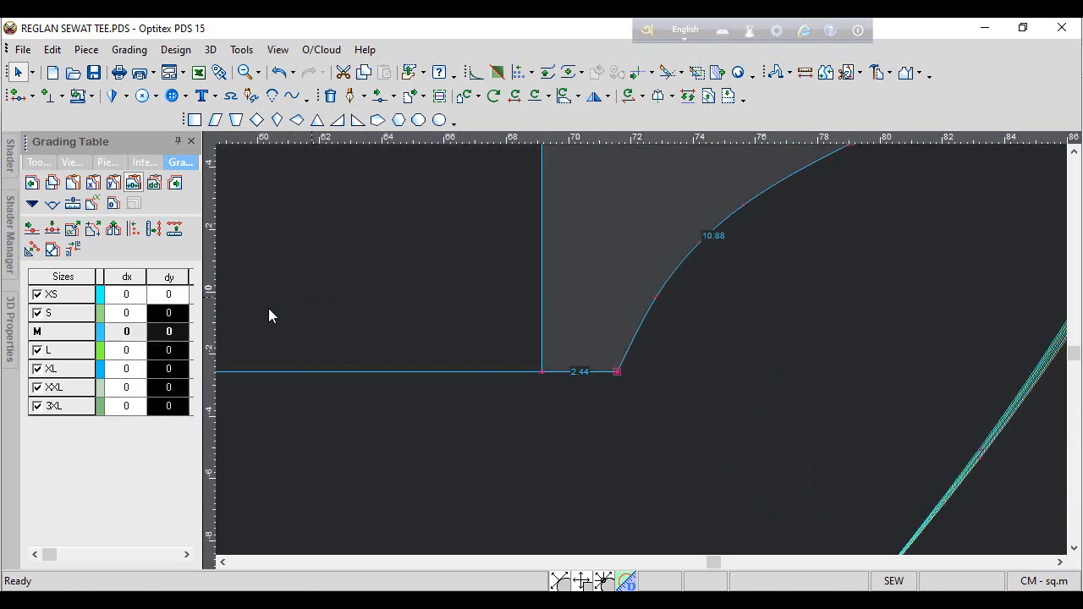
{"action": "left_click", "coordinate": [182, 318]}
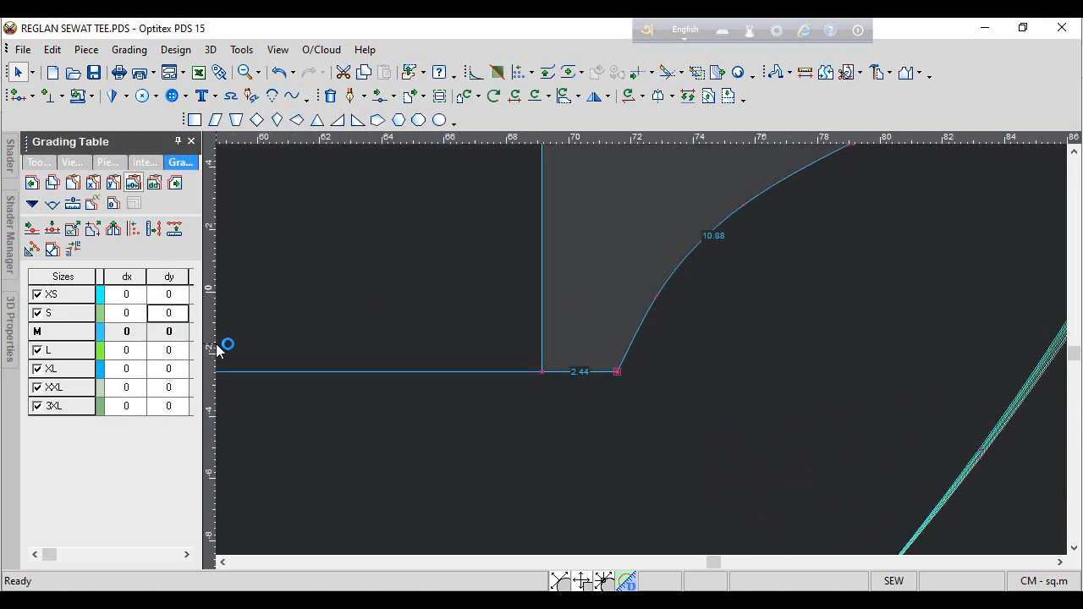
{"action": "type", "text": "1"}
{"action": "key", "text": "Return"}
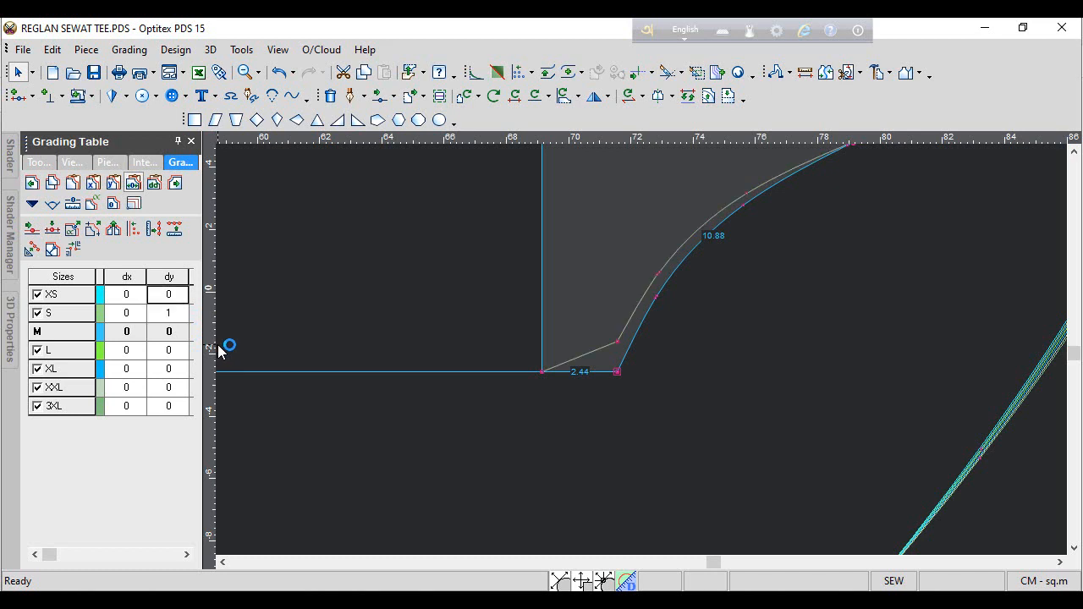
{"action": "key", "text": "Down"}
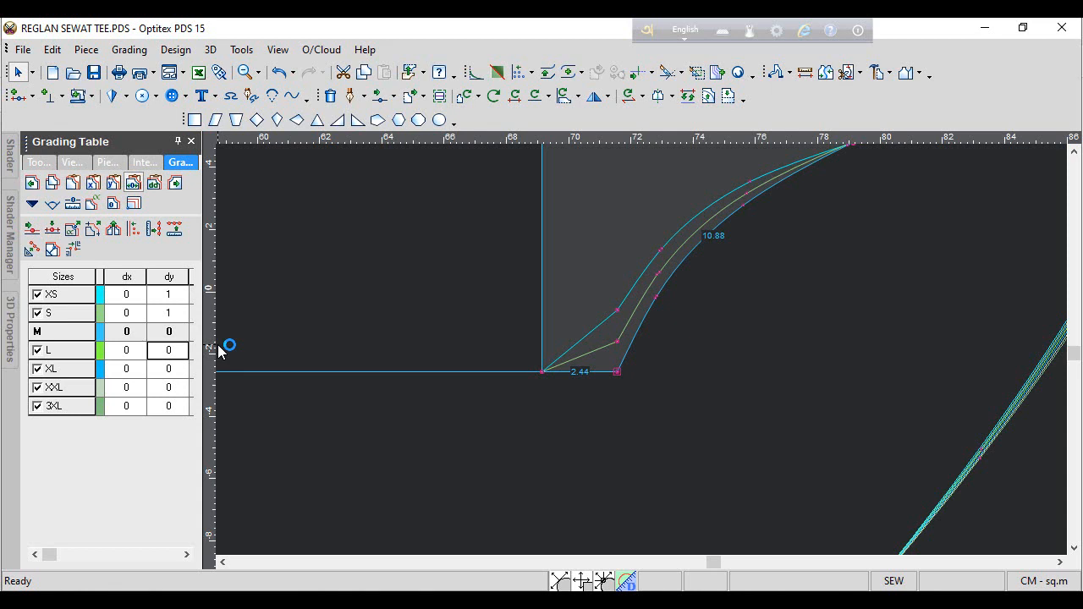
Set the FRONT MID underarm point's dy to -1.5 for L, -2 for XL and XXL, and -2.5 for 3XL
{"action": "type", "text": "1.5"}
{"action": "key", "text": "Down"}
{"action": "type", "text": "-"}
{"action": "key", "text": "Down"}
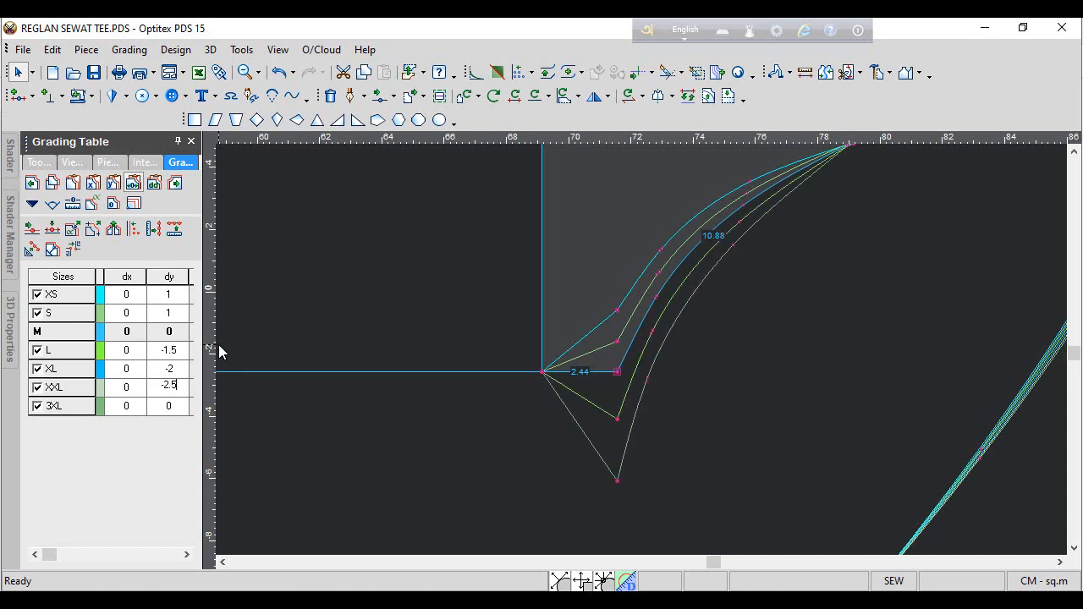
{"action": "key", "text": "Up"}
{"action": "key", "text": "Down"}
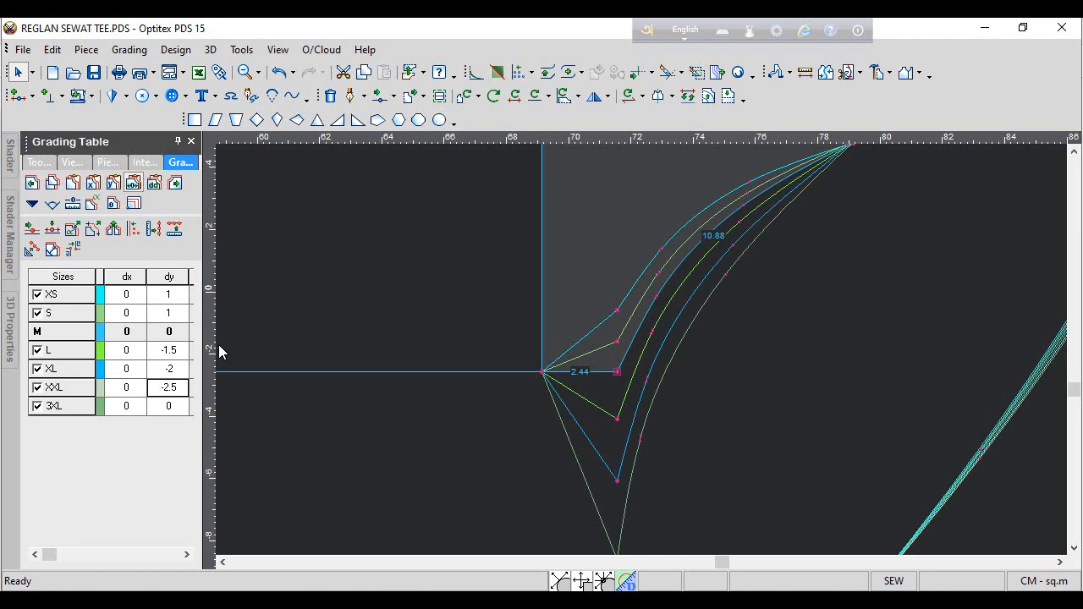
{"action": "type", "text": "-2"}
{"action": "key", "text": "Down"}
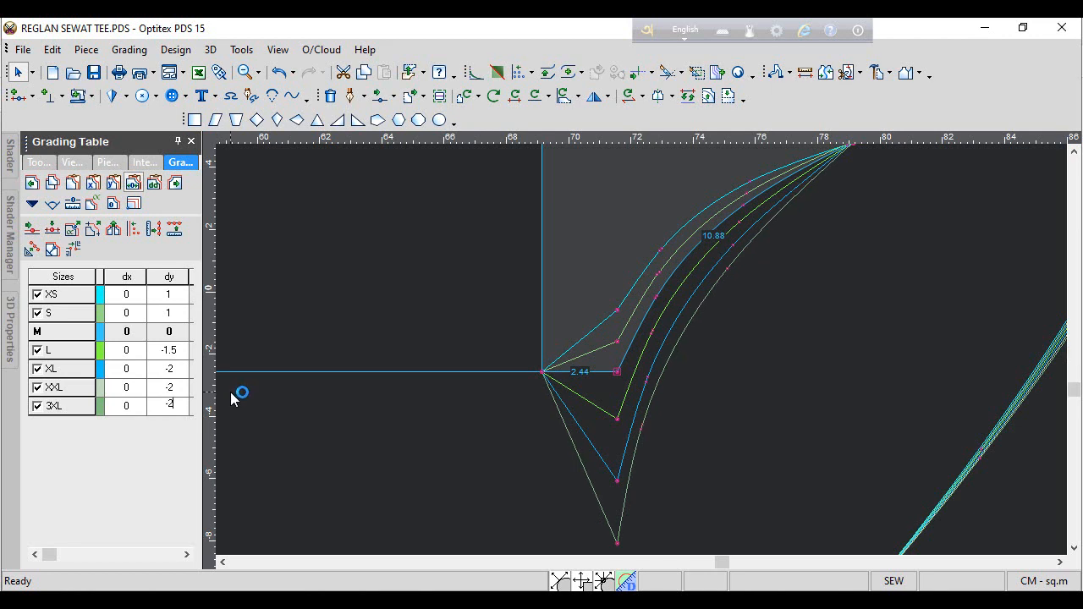
{"action": "type", "text": "-2.5"}
{"action": "key", "text": "Up"}
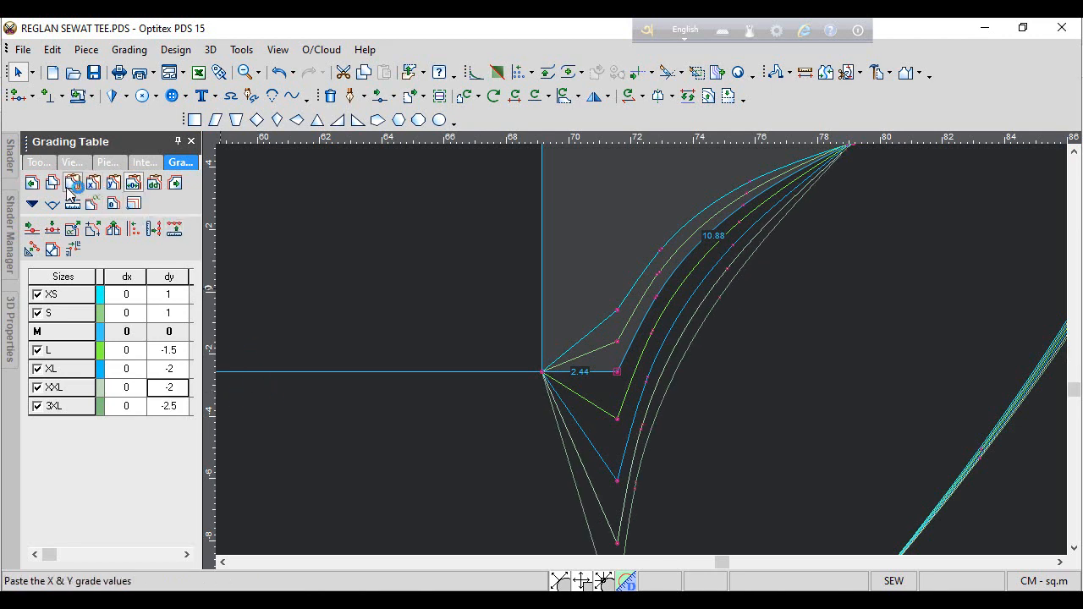
Copy the underarm point's dy grading to the side seam corner of FRONT MID adjoining FRONT BTM
{"action": "left_click", "coordinate": [541, 373]}
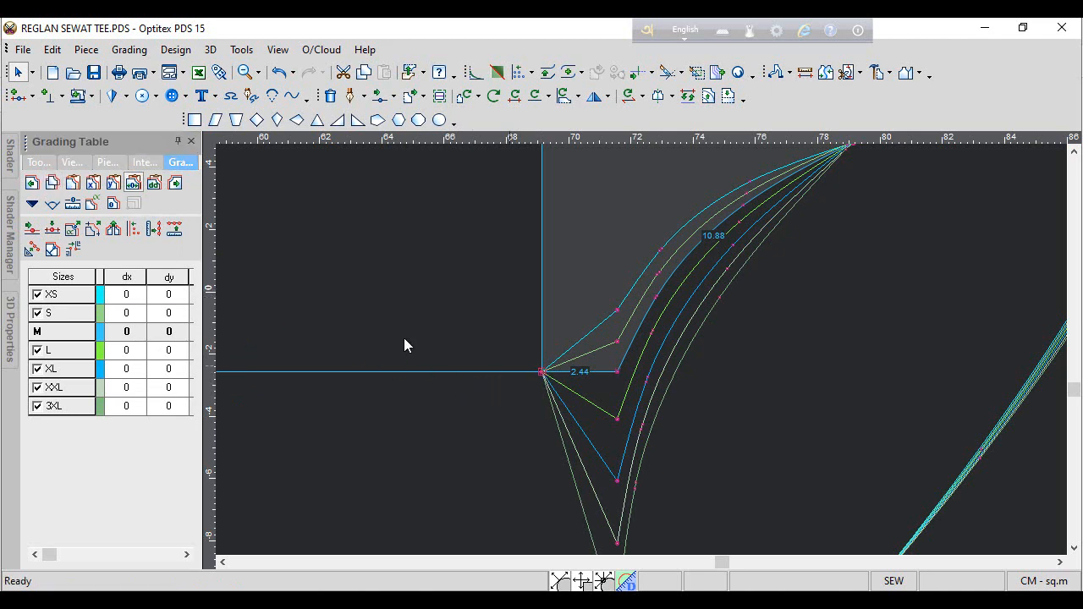
{"action": "left_click", "coordinate": [113, 183]}
{"action": "scroll", "coordinate": [449, 369], "scroll_direction": "down", "scroll_amount": 3}
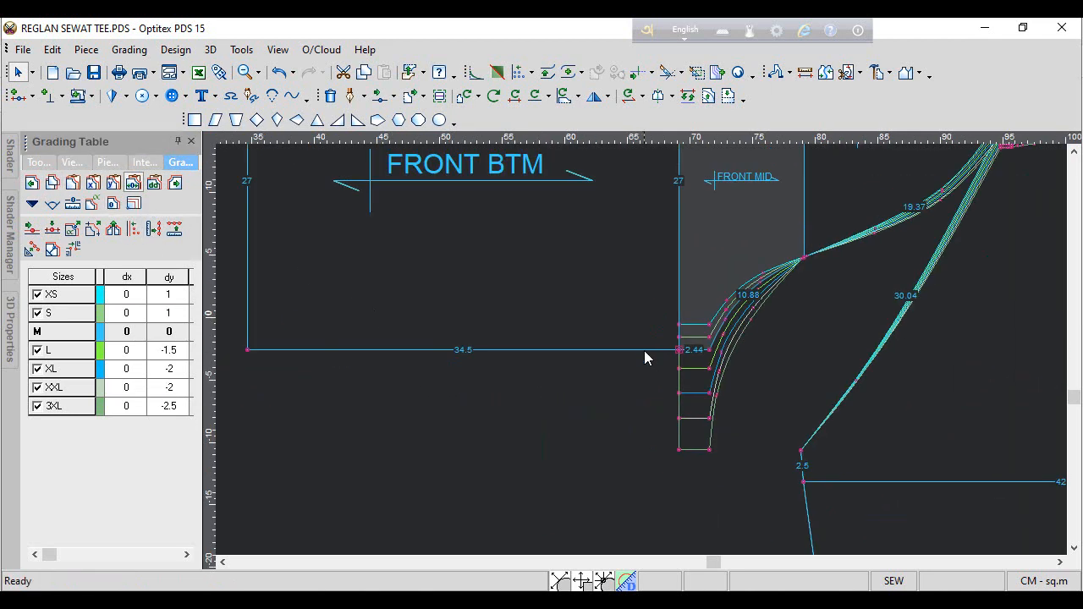
Paste the same dy grading onto both side seam end points of FRONT BTM
{"action": "left_click", "coordinate": [644, 350]}
{"action": "left_click", "coordinate": [678, 353]}
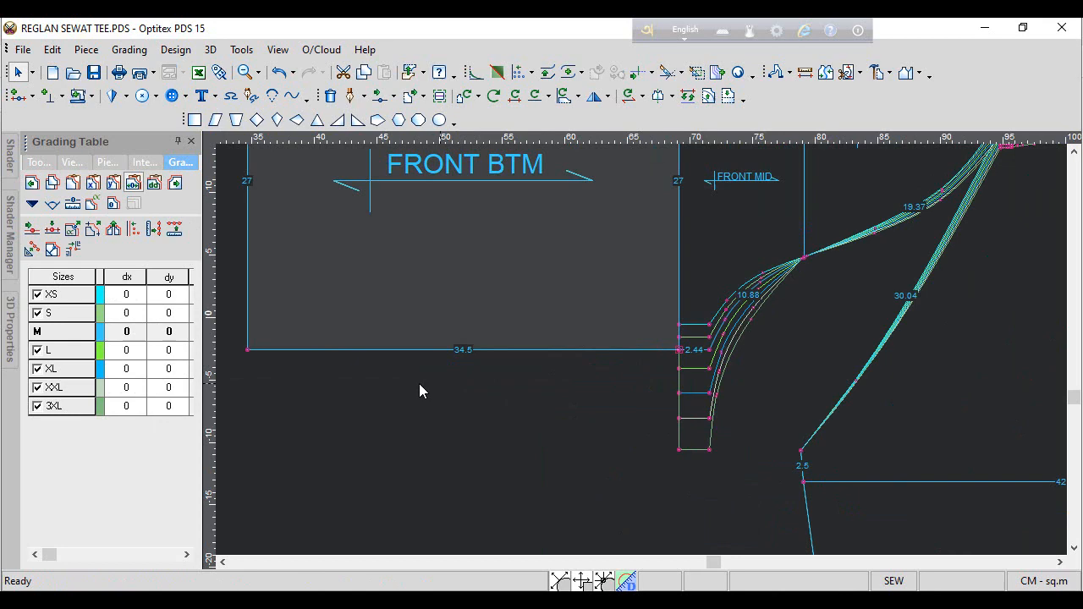
{"action": "left_click", "coordinate": [249, 351]}
{"action": "left_click", "coordinate": [113, 204]}
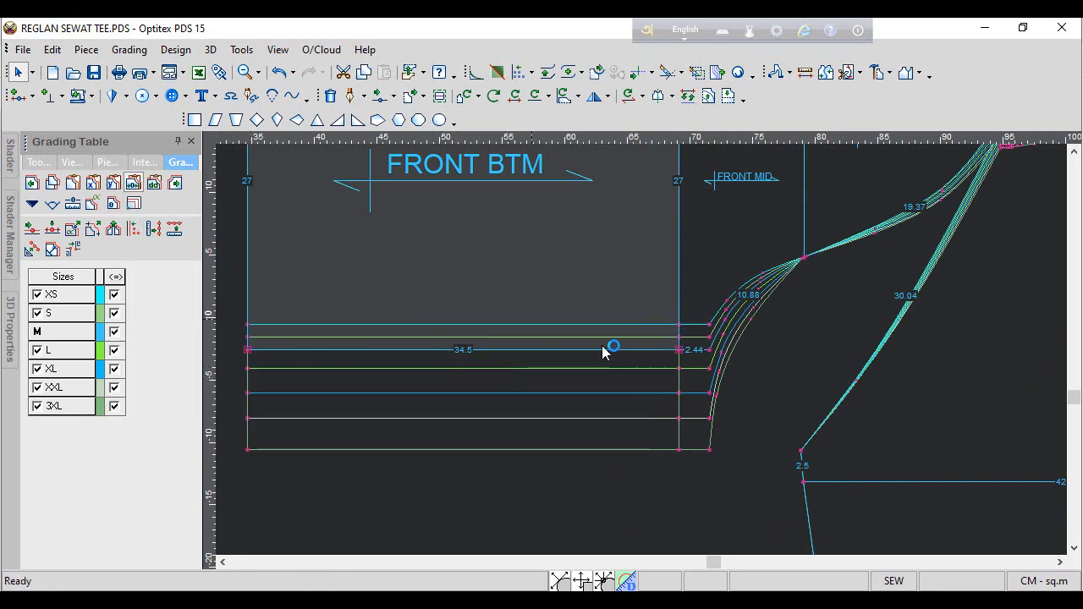
Paste the copied dy grading onto the underarm and hem corner points of the BACK side seam
{"action": "scroll", "coordinate": [677, 349], "scroll_direction": "down", "scroll_amount": 3}
{"action": "scroll", "coordinate": [652, 340], "scroll_direction": "down", "scroll_amount": 3}
{"action": "scroll", "coordinate": [853, 367], "scroll_direction": "up", "scroll_amount": 3}
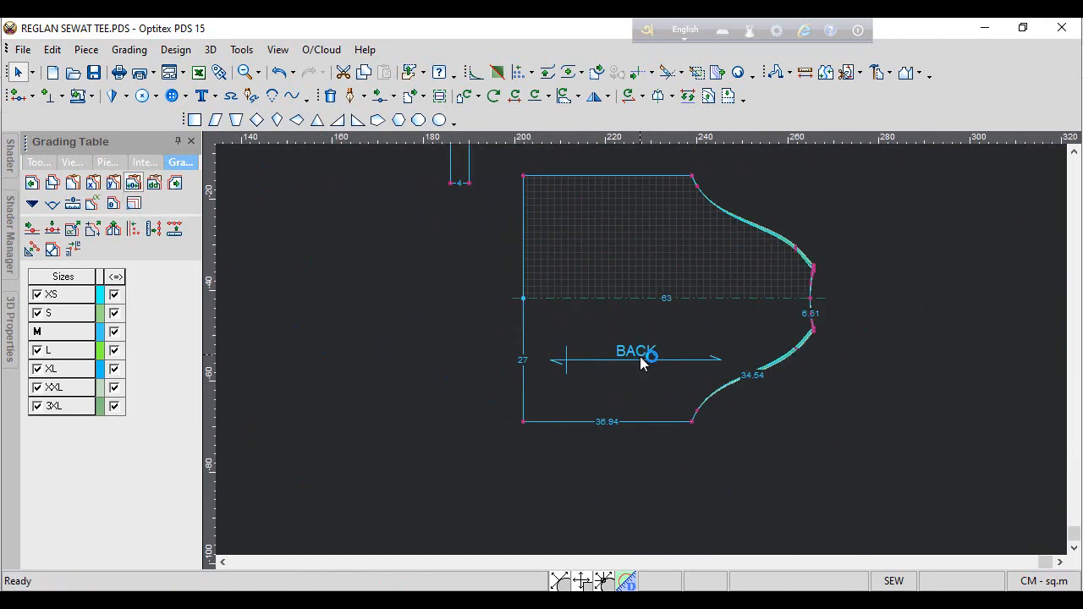
{"action": "scroll", "coordinate": [745, 447], "scroll_direction": "up", "scroll_amount": 2}
{"action": "left_click", "coordinate": [728, 443]}
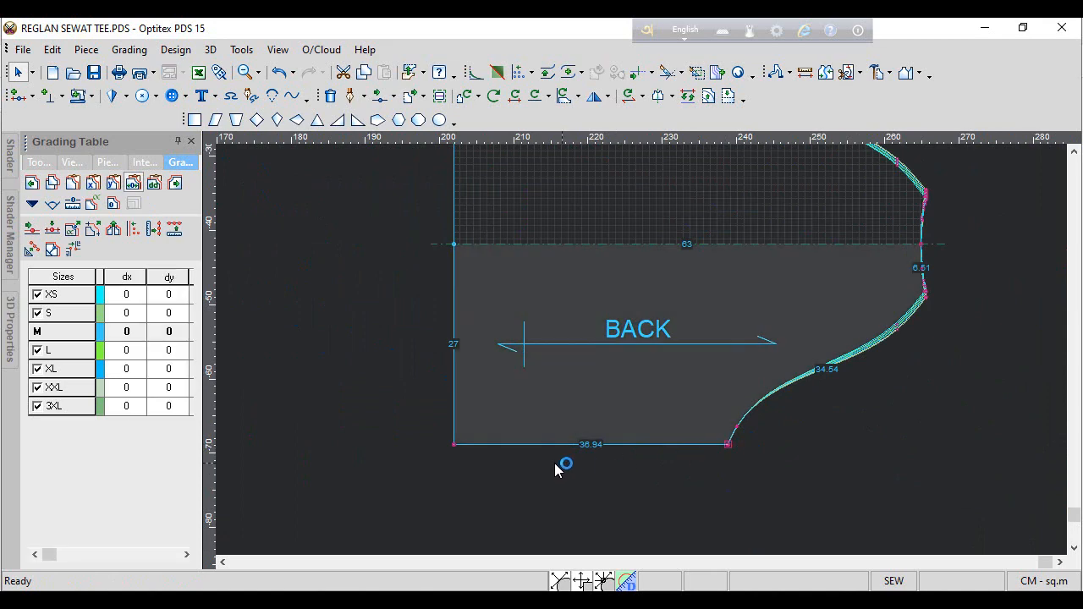
{"action": "left_click", "coordinate": [454, 443], "text": "shift"}
{"action": "left_click", "coordinate": [118, 191]}
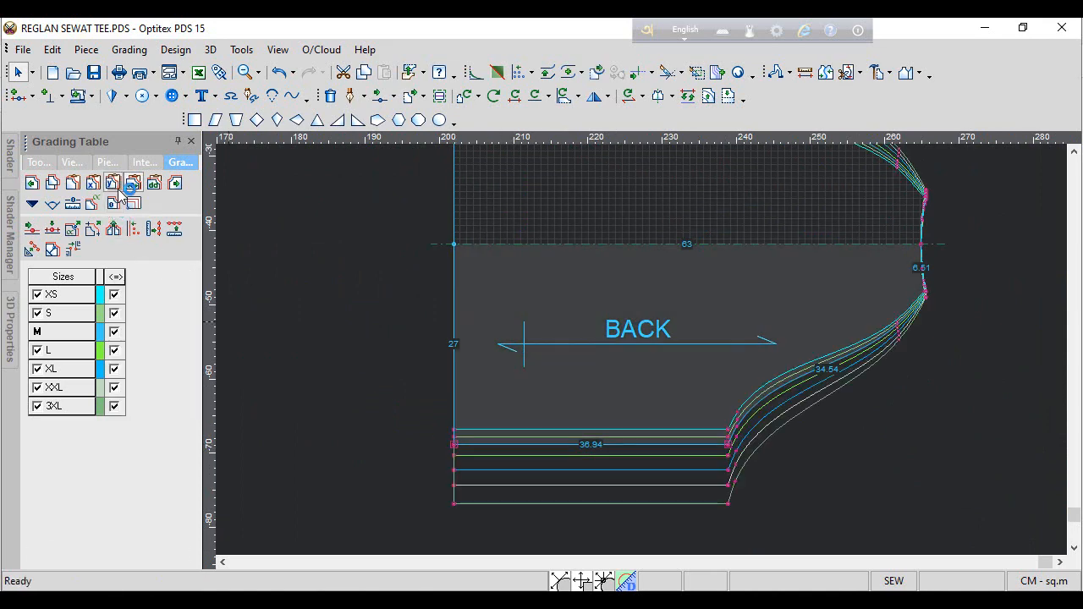
{"action": "scroll", "coordinate": [646, 358], "scroll_direction": "down", "scroll_amount": 3}
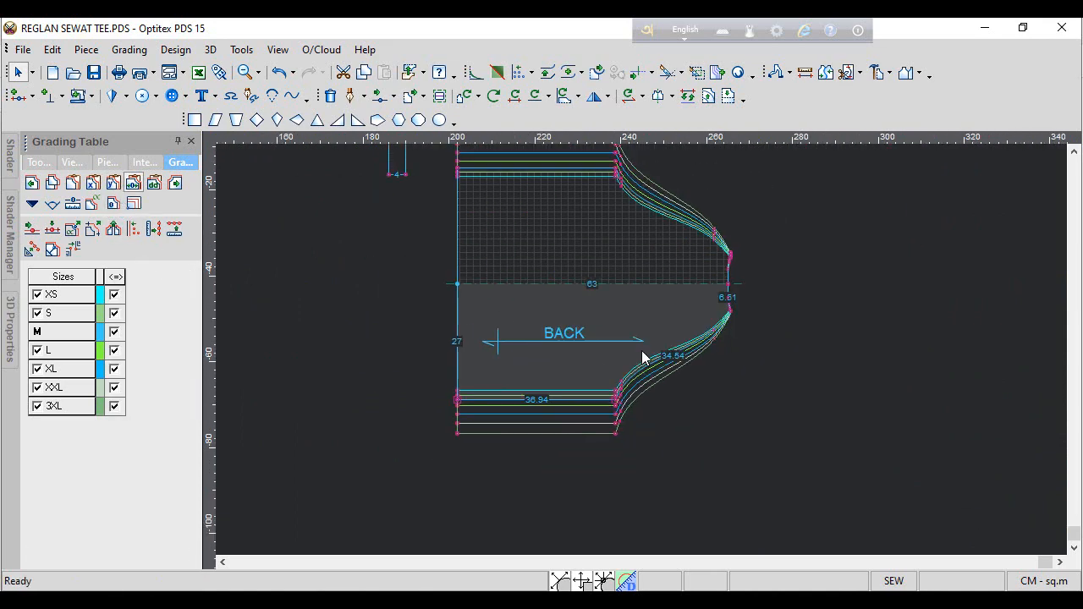
Copy the dy grading of FRONT MID's armhole curve point to the adjoining armhole corners of FRONT MID and FRONT TOP
{"action": "scroll", "coordinate": [638, 334], "scroll_direction": "up", "scroll_amount": 5}
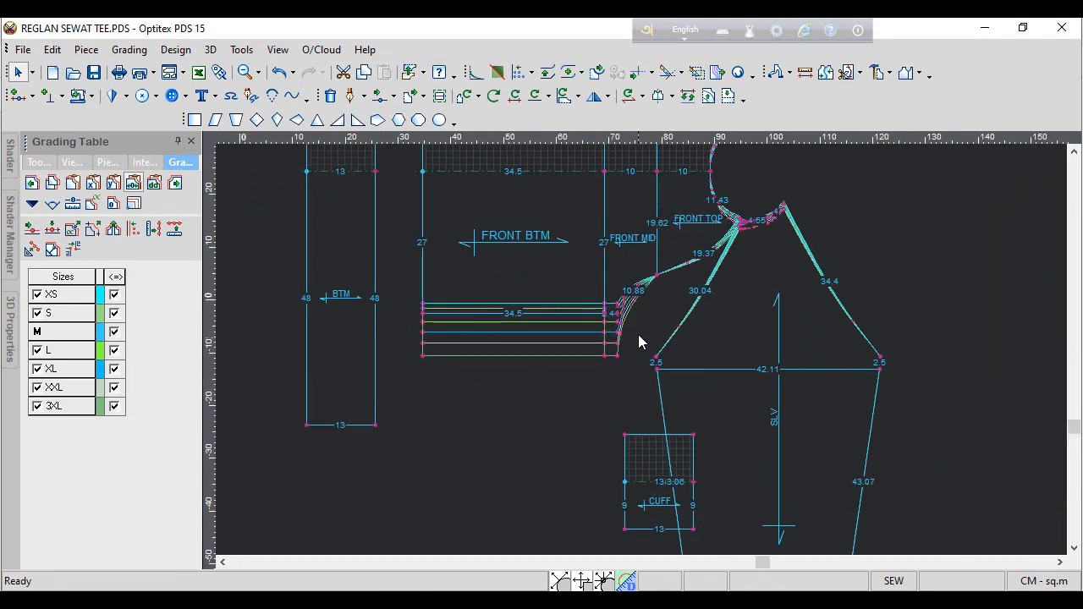
{"action": "scroll", "coordinate": [681, 279], "scroll_direction": "up", "scroll_amount": 2}
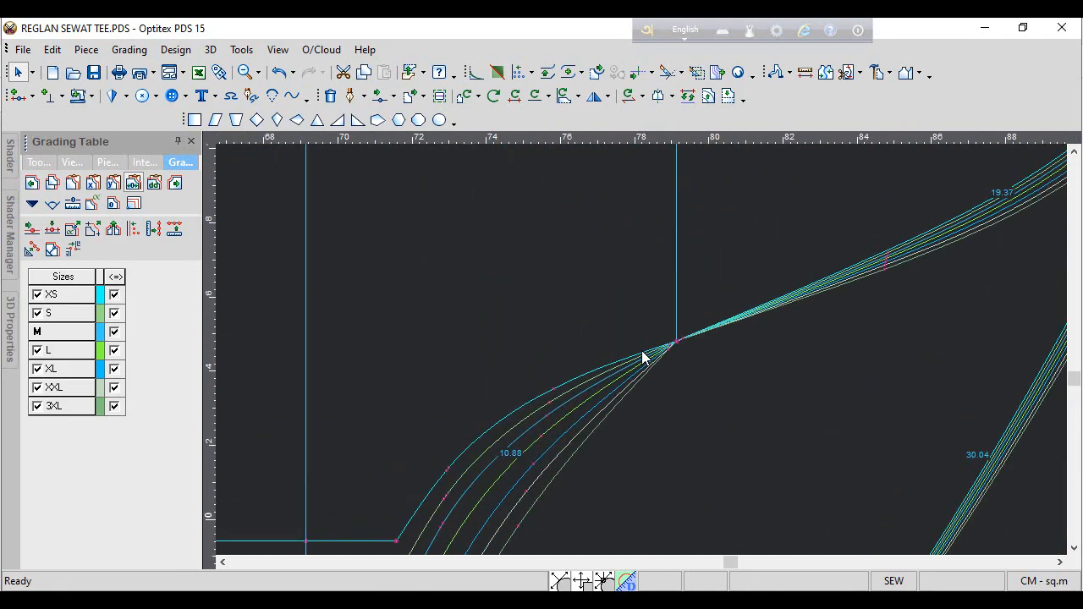
{"action": "scroll", "coordinate": [643, 358], "scroll_direction": "down", "scroll_amount": 4}
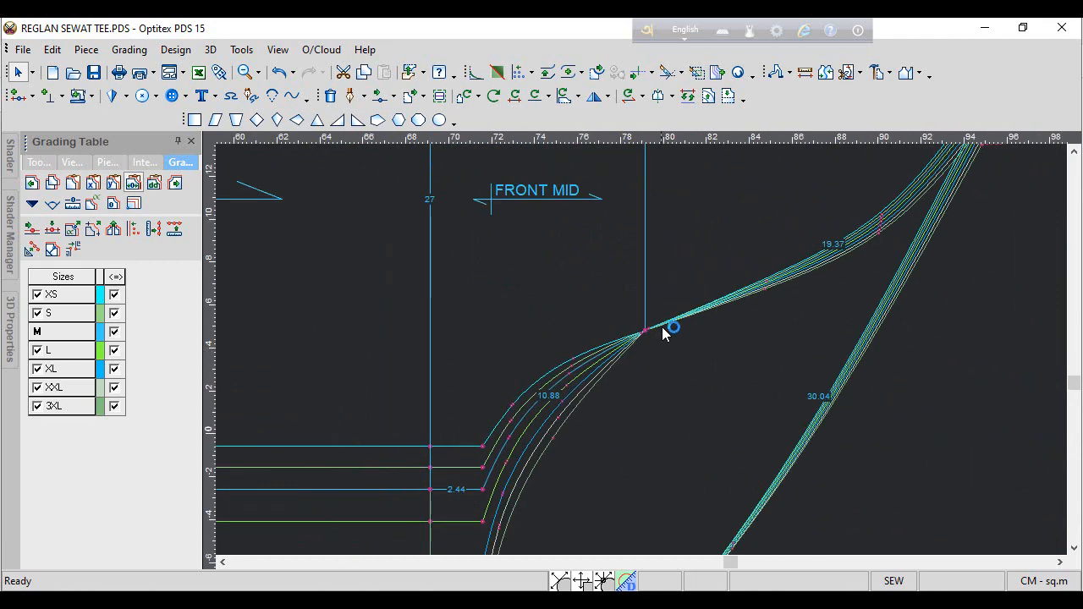
{"action": "scroll", "coordinate": [651, 338], "scroll_direction": "up", "scroll_amount": 3}
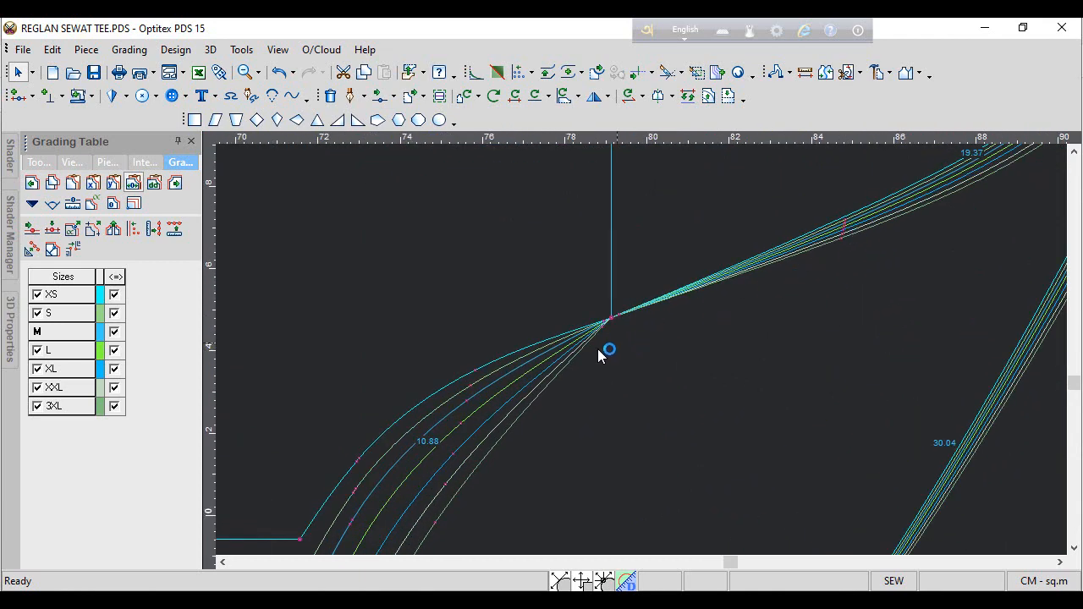
{"action": "left_click", "coordinate": [466, 400]}
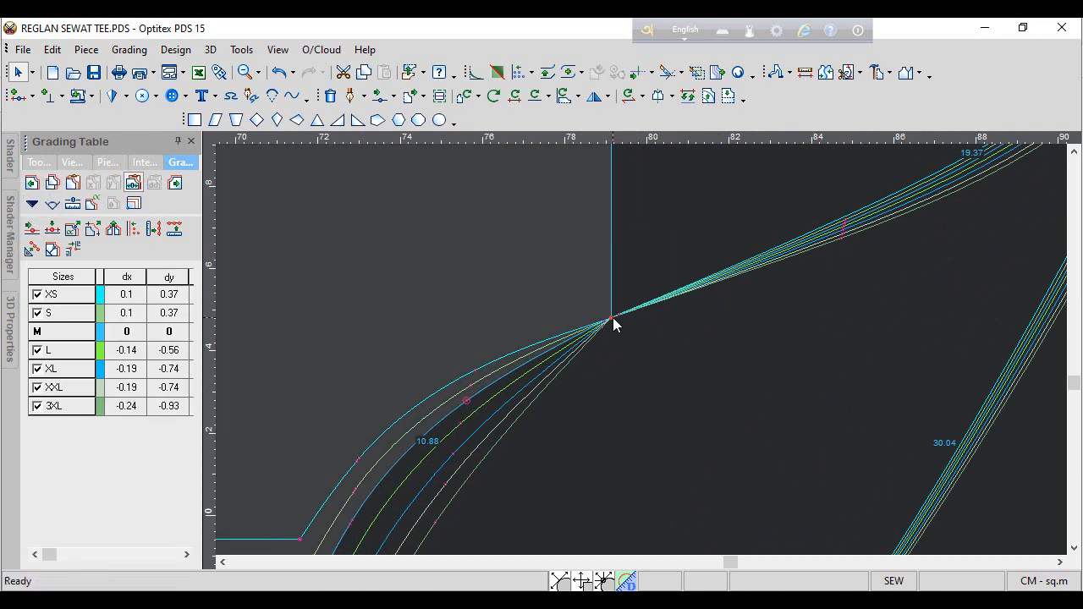
{"action": "left_click", "coordinate": [114, 183]}
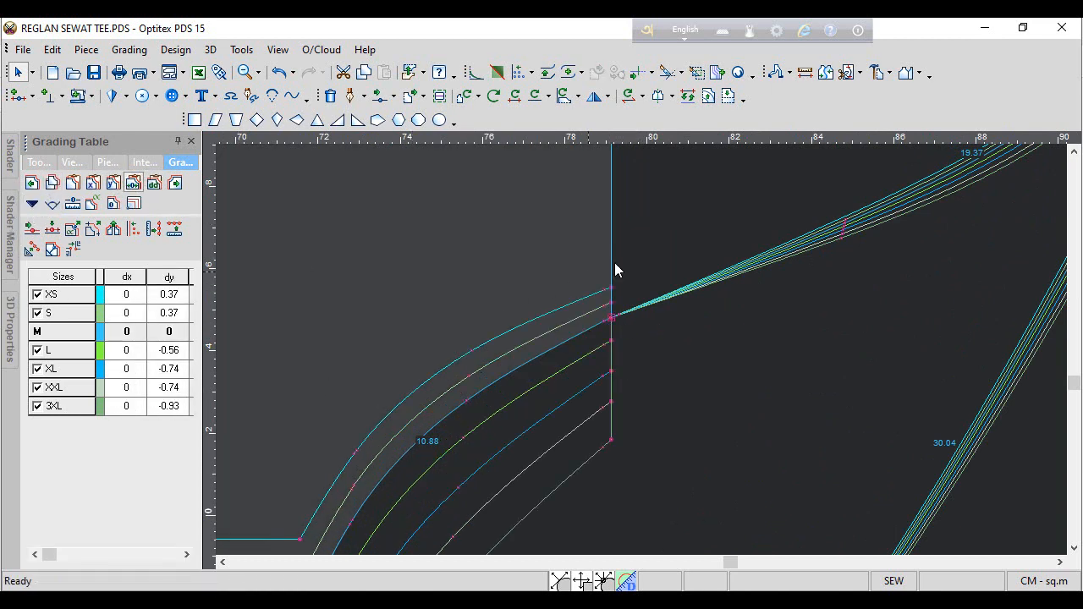
{"action": "left_click", "coordinate": [656, 288]}
{"action": "left_click", "coordinate": [612, 319]}
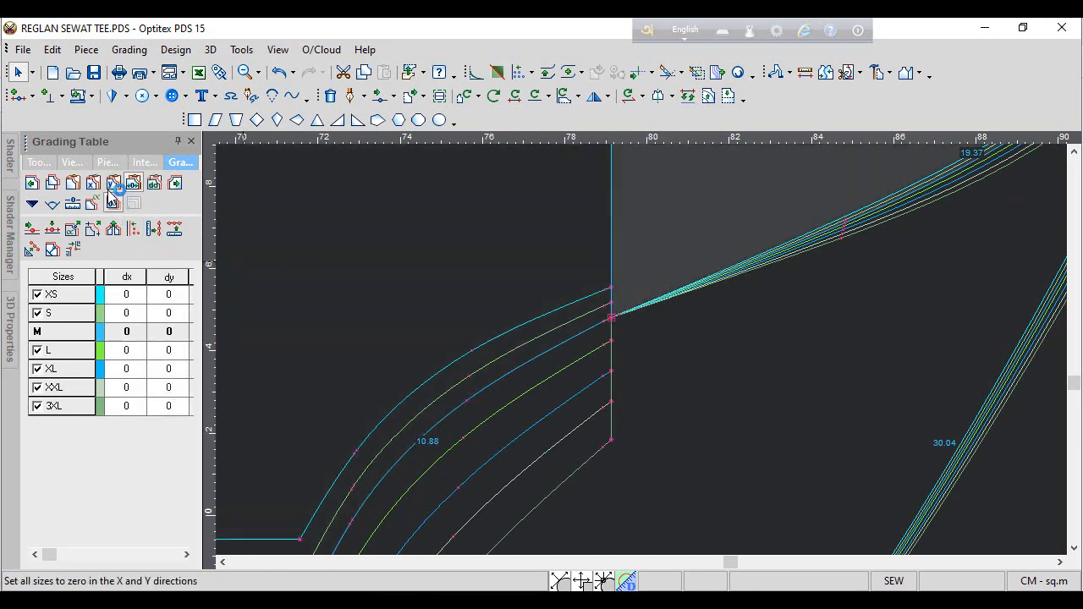
Set the FRONT MID underarm point's dx to 1 for XS and S, and -1 for L through 3XL
{"action": "scroll", "coordinate": [652, 355], "scroll_direction": "down", "scroll_amount": 6}
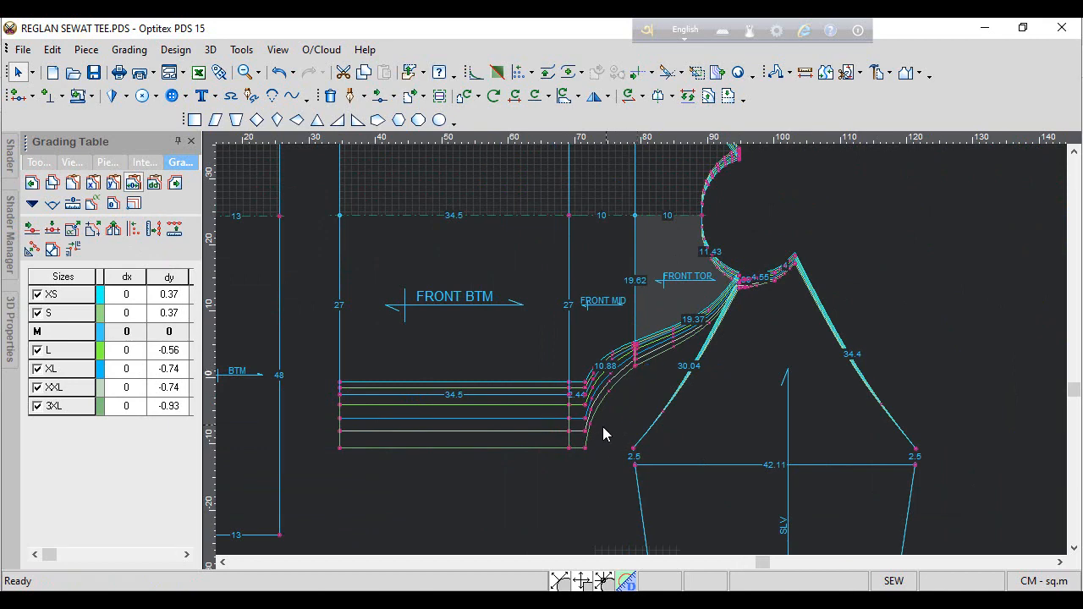
{"action": "scroll", "coordinate": [604, 428], "scroll_direction": "up", "scroll_amount": 3}
{"action": "left_click", "coordinate": [612, 276]}
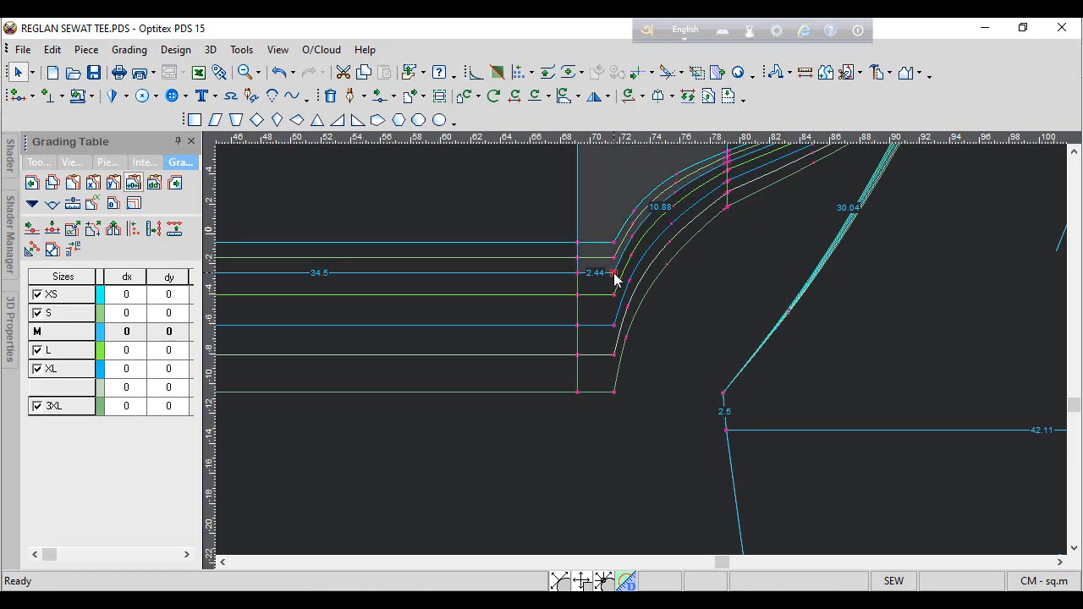
{"action": "left_click_drag", "start_coordinate": [135, 312], "coordinate": [127, 451]}
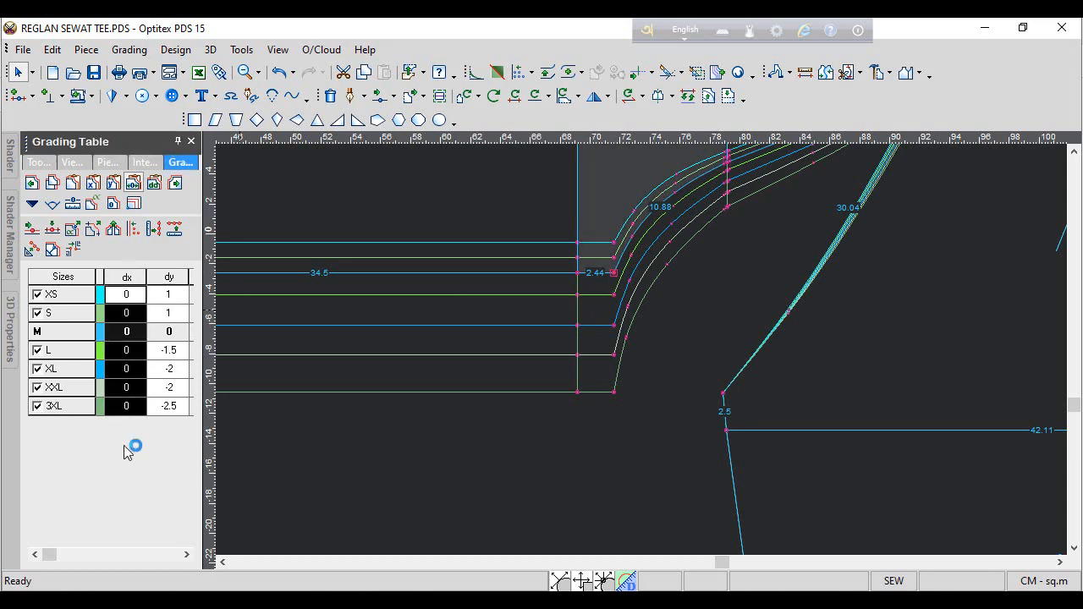
{"action": "type", "text": "1"}
{"action": "key", "text": "Return"}
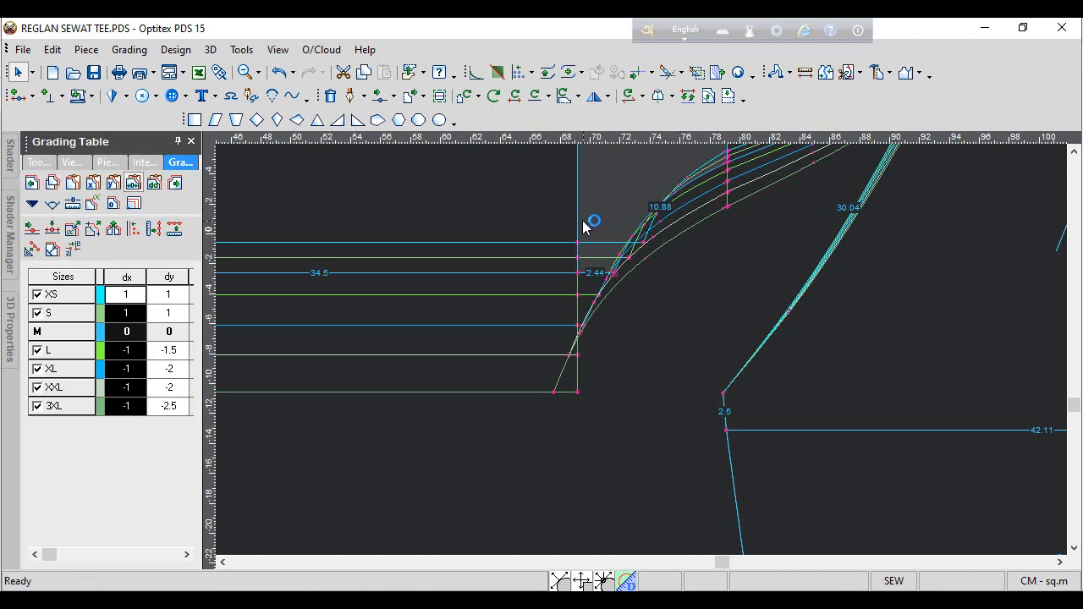
Paste the underarm point's dx grading onto the FRONT MID side seam corner adjoining FRONT BTM
{"action": "left_click", "coordinate": [580, 247]}
{"action": "left_click", "coordinate": [579, 273]}
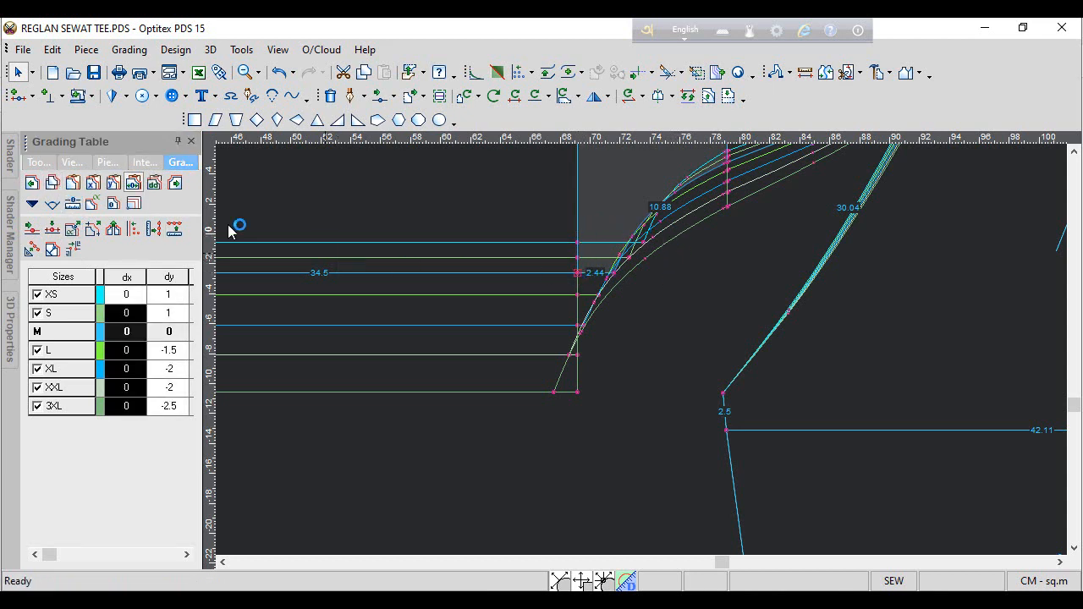
{"action": "left_click", "coordinate": [92, 181]}
Give the FRONT BTM side seam corner adjoining FRONT MID a dx of 1 for XS and S, and -1 for L through 3XL
{"action": "scroll", "coordinate": [521, 361], "scroll_direction": "down", "scroll_amount": 2}
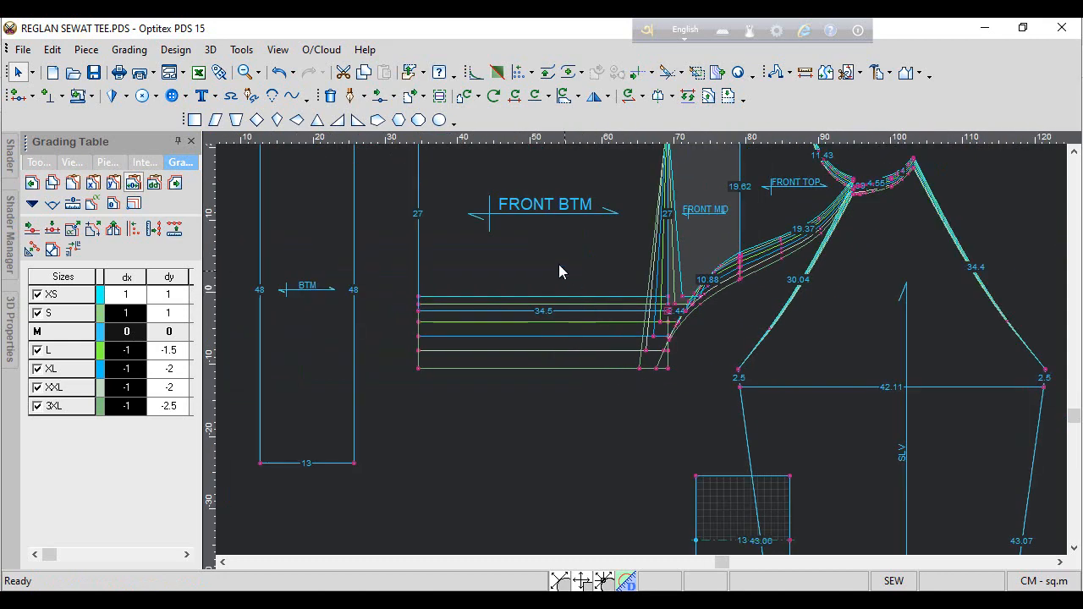
{"action": "left_click", "coordinate": [558, 271]}
{"action": "left_click", "coordinate": [668, 315]}
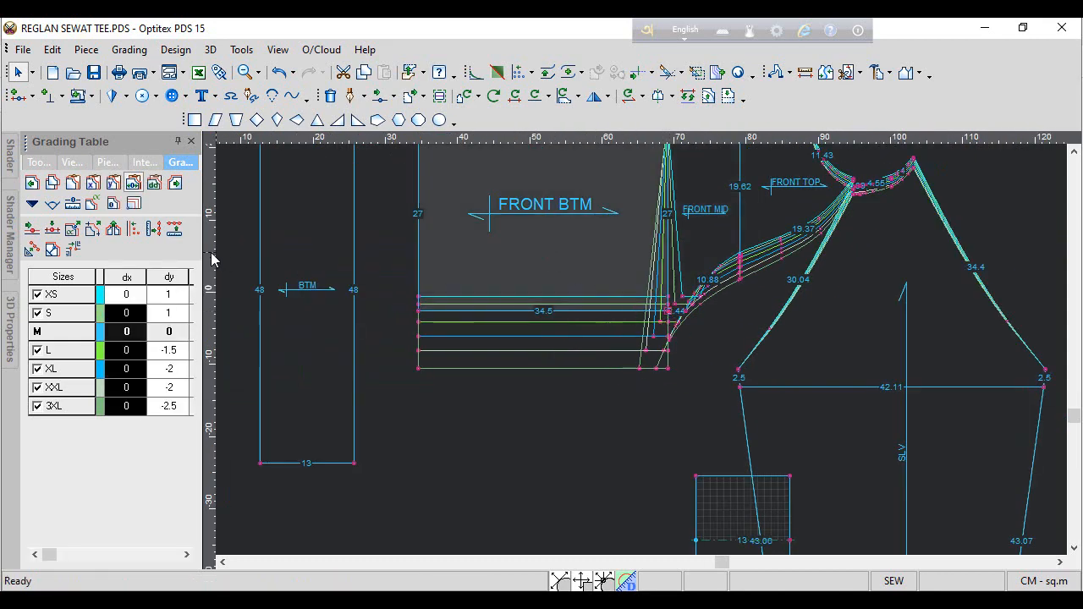
{"action": "left_click", "coordinate": [92, 181]}
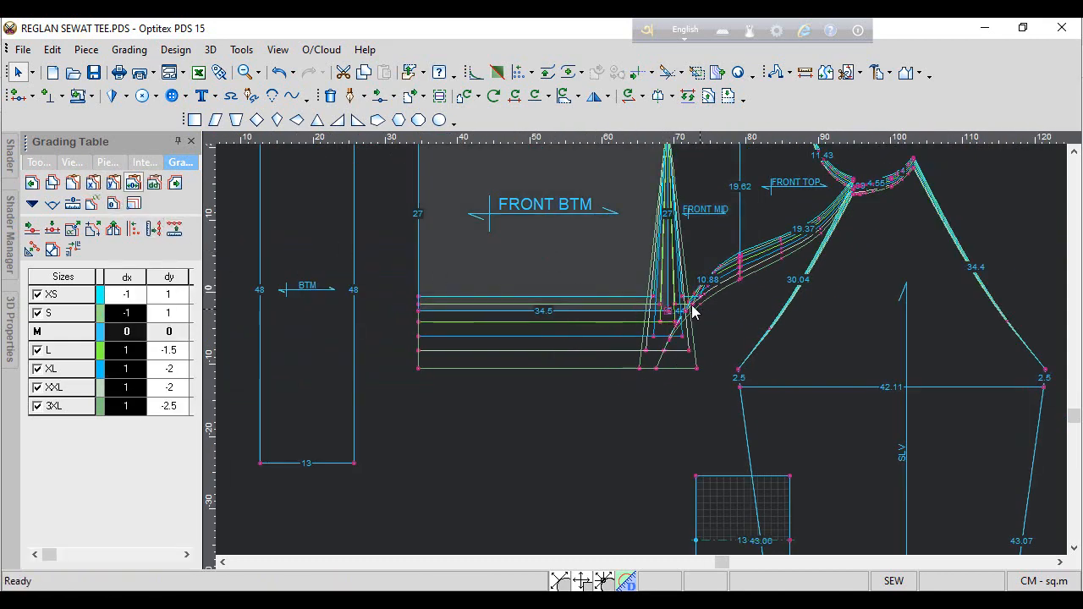
{"action": "left_click_drag", "start_coordinate": [138, 290], "coordinate": [144, 459]}
{"action": "type", "text": "1"}
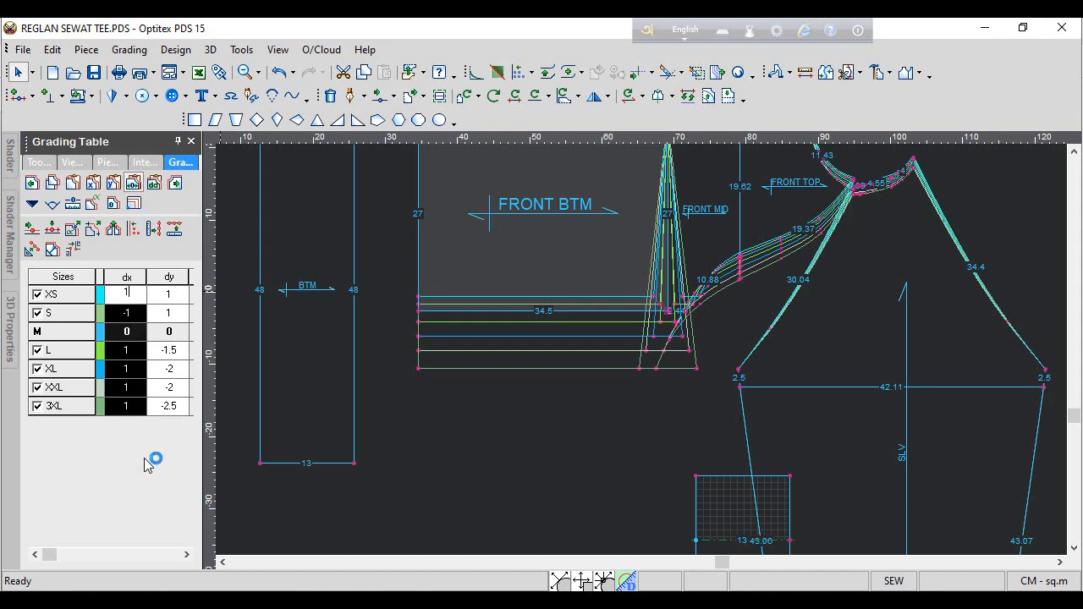
{"action": "key", "text": "Return"}
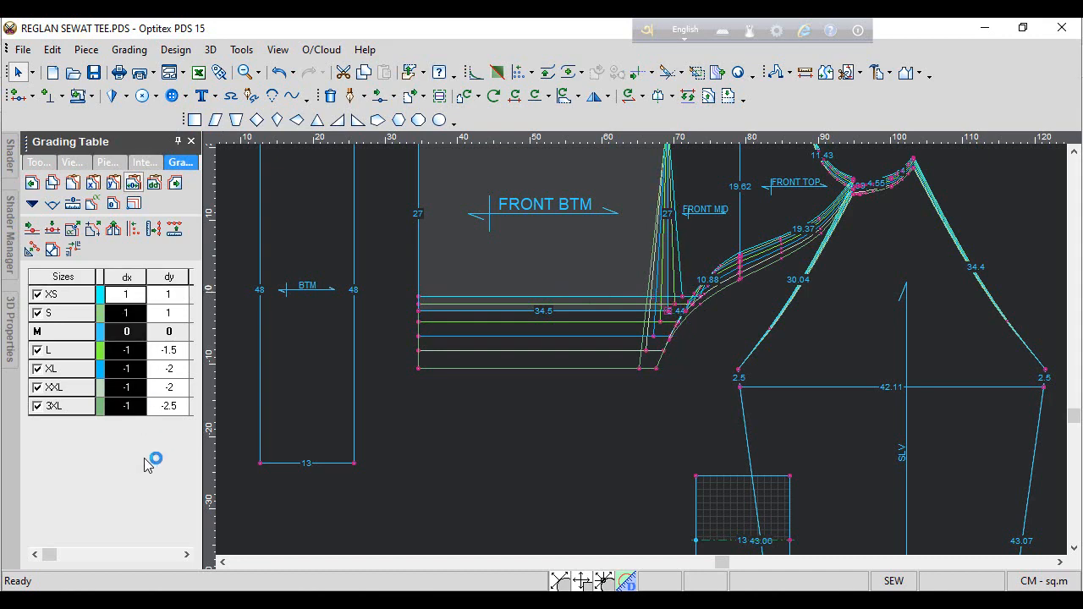
Copy that corner's dx grading to the FRONT BTM centre fold point adjoining FRONT MID
{"action": "left_click", "coordinate": [52, 181]}
{"action": "scroll", "coordinate": [640, 343], "scroll_direction": "down", "scroll_amount": 3}
{"action": "scroll", "coordinate": [616, 336], "scroll_direction": "up", "scroll_amount": 5}
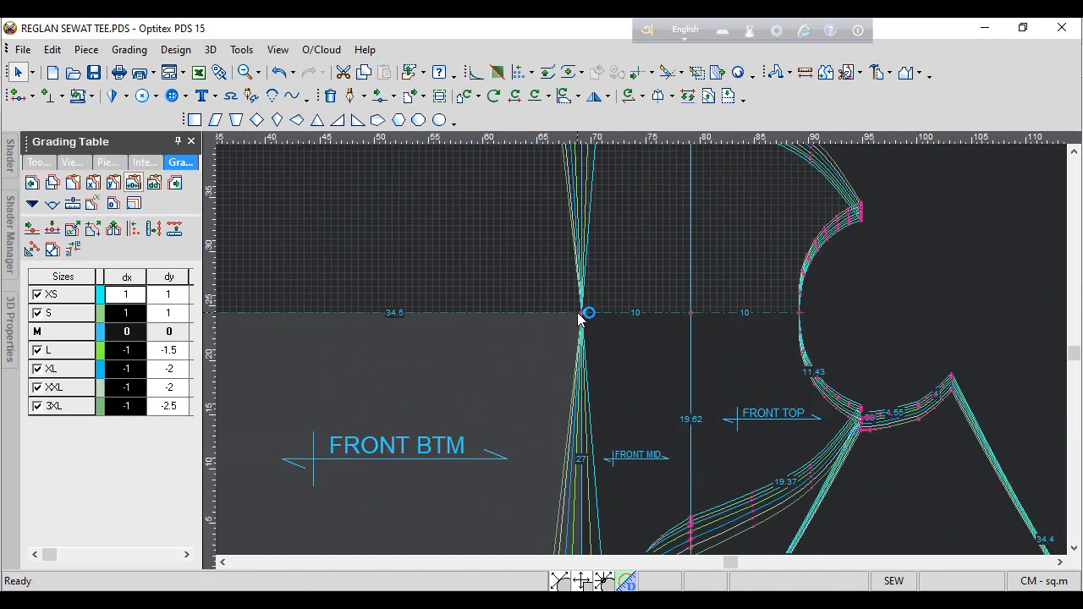
{"action": "left_click", "coordinate": [93, 181]}
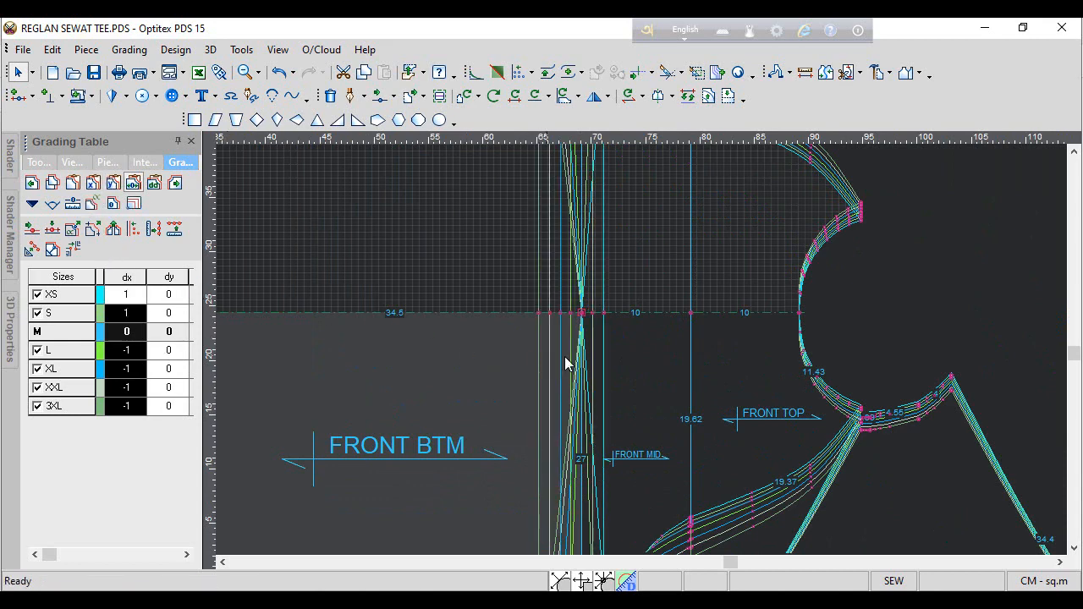
Give the FRONT MID centre fold point adjoining FRONT BTM a dx of 1 for XS and S, and -1 for L through 3XL
{"action": "left_click", "coordinate": [635, 358]}
{"action": "left_click", "coordinate": [580, 313]}
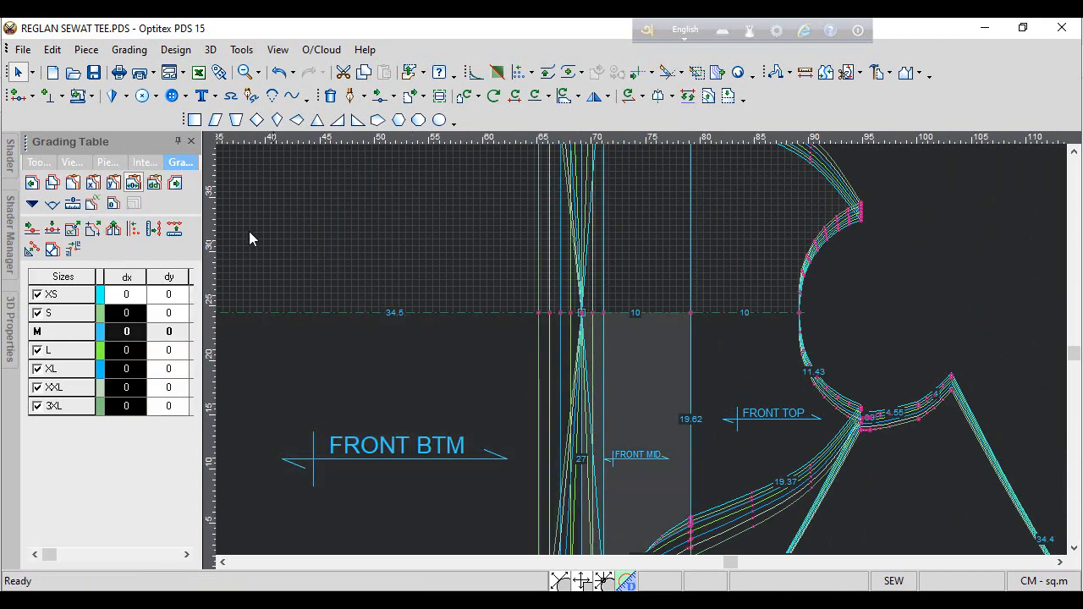
{"action": "left_click", "coordinate": [93, 182]}
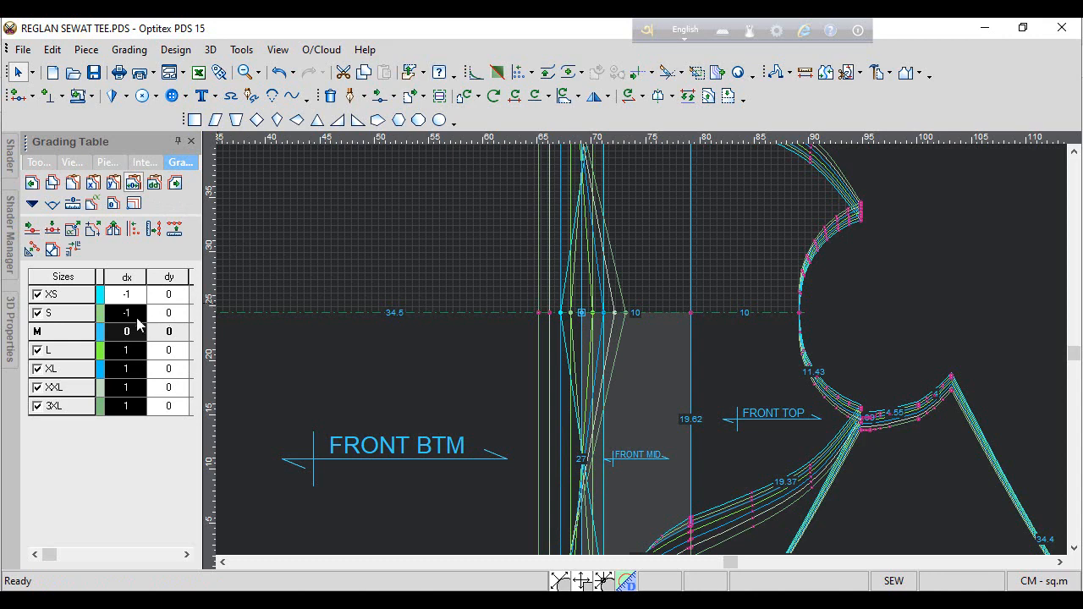
{"action": "left_click", "coordinate": [128, 294]}
{"action": "type", "text": "1"}
{"action": "key", "text": "Return"}
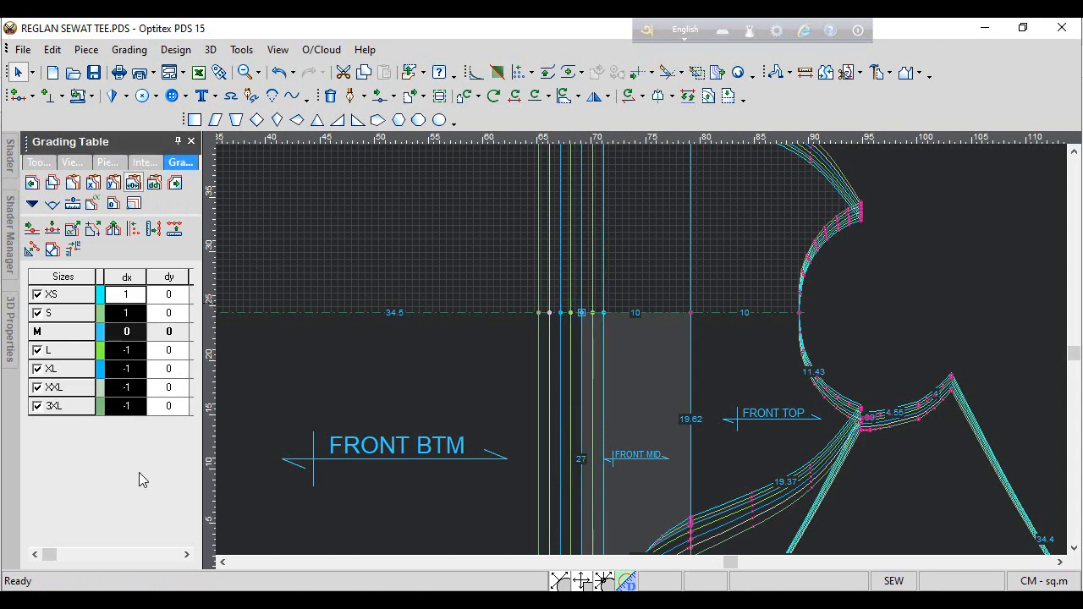
Set the dx of FRONT BTM's hem corner at the side seam to 1 for S and XS
{"action": "scroll", "coordinate": [644, 349], "scroll_direction": "down", "scroll_amount": 2}
{"action": "scroll", "coordinate": [699, 362], "scroll_direction": "up", "scroll_amount": 2}
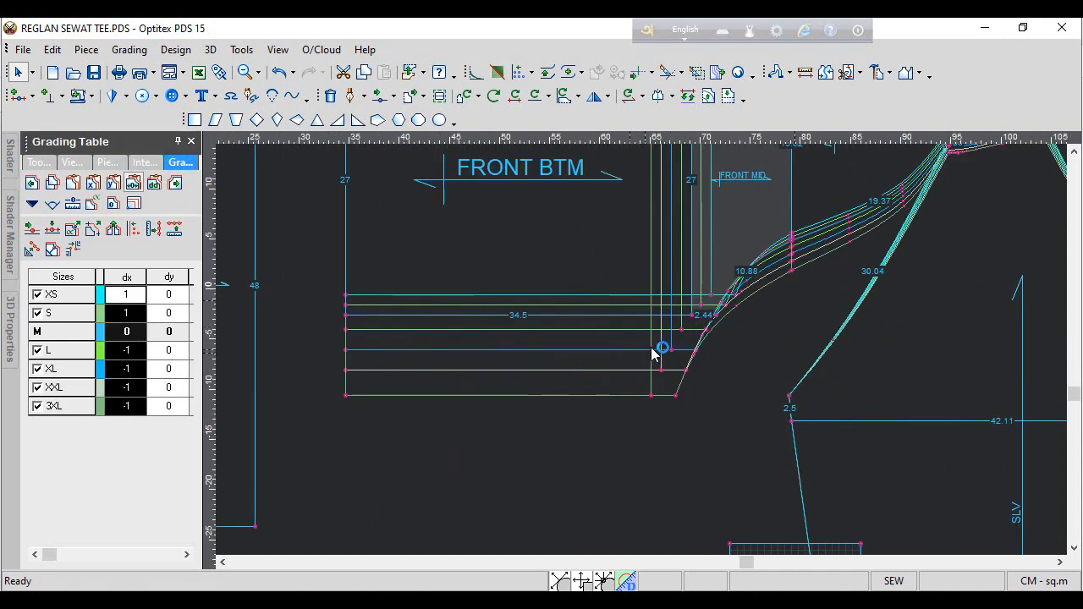
{"action": "scroll", "coordinate": [652, 353], "scroll_direction": "up", "scroll_amount": 1}
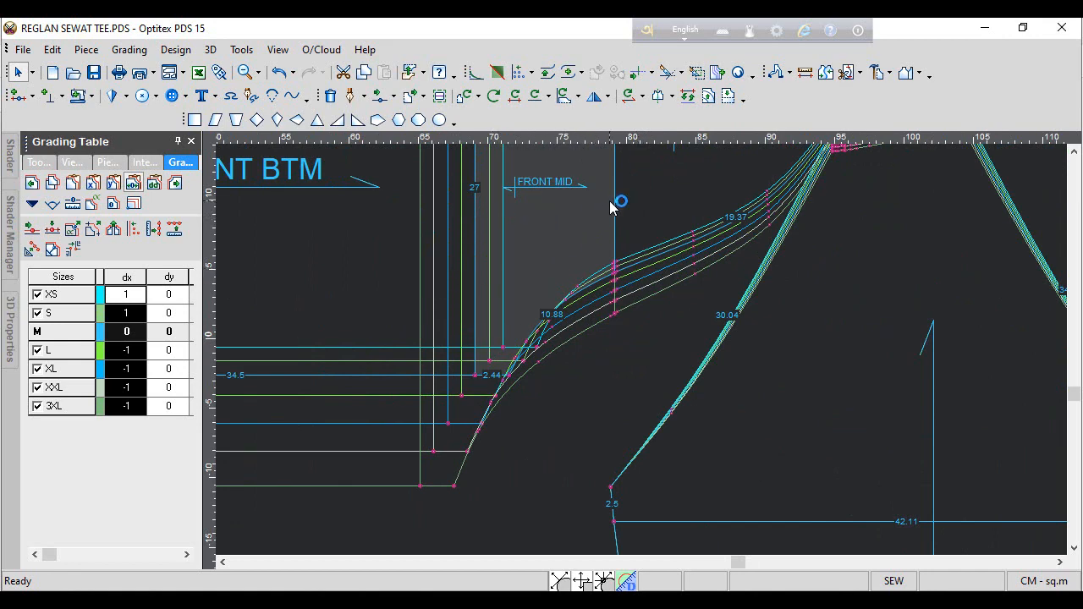
{"action": "scroll", "coordinate": [641, 350], "scroll_direction": "down", "scroll_amount": 5}
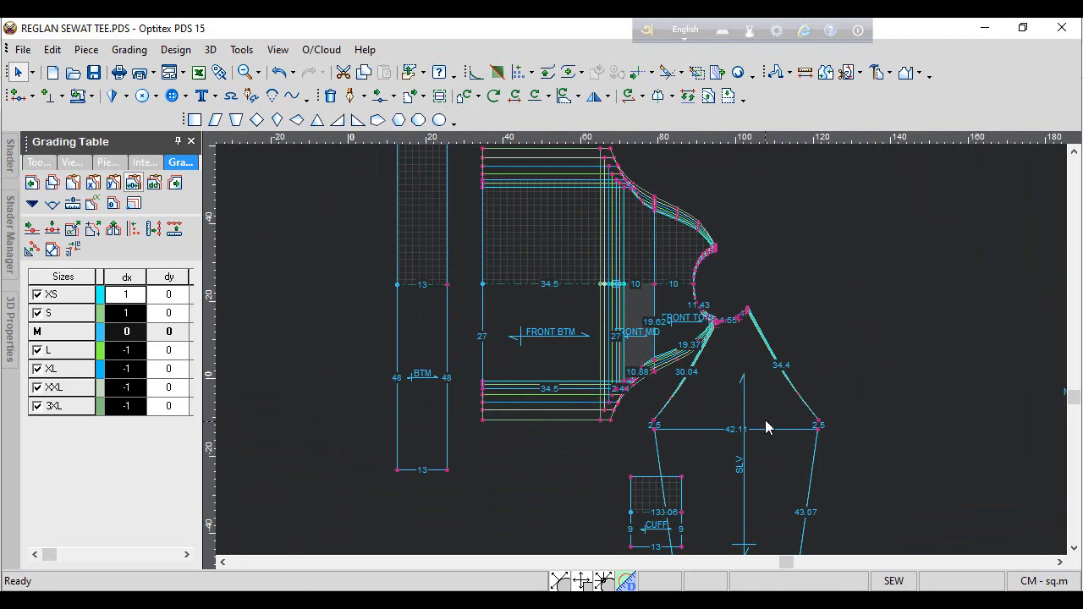
{"action": "scroll", "coordinate": [641, 357], "scroll_direction": "down", "scroll_amount": 3}
{"action": "scroll", "coordinate": [641, 357], "scroll_direction": "up", "scroll_amount": 3}
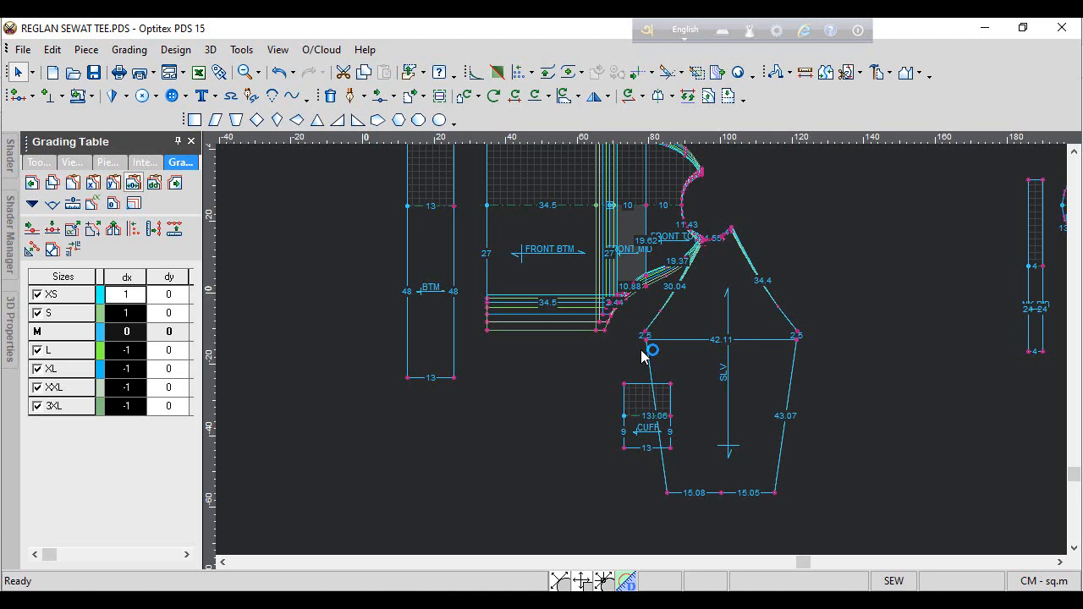
{"action": "left_click", "coordinate": [486, 303]}
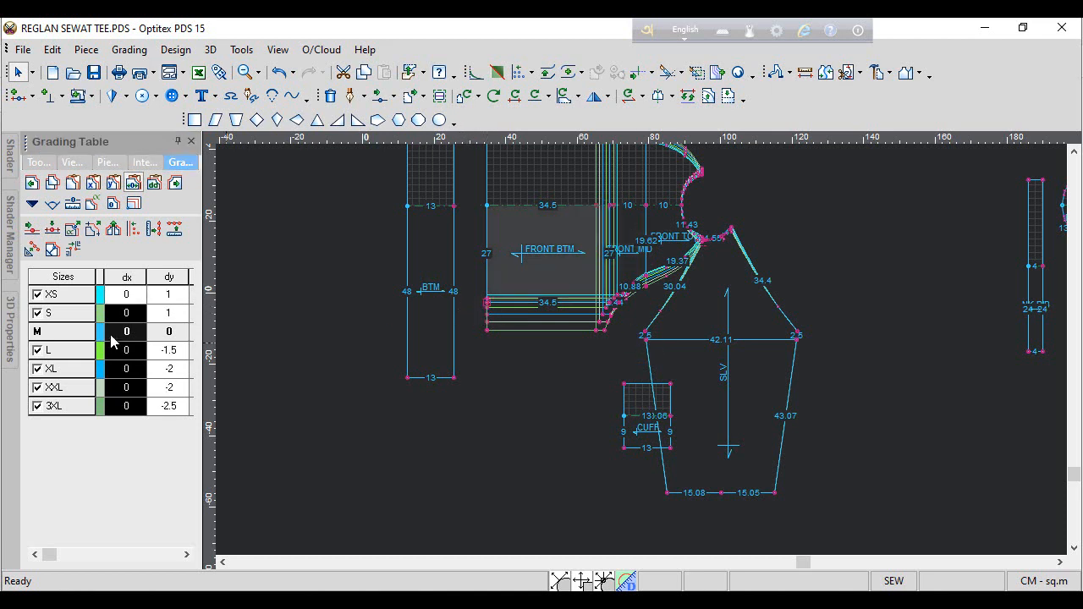
{"action": "left_click", "coordinate": [142, 320]}
{"action": "type", "text": "1"}
{"action": "key", "text": "Up"}
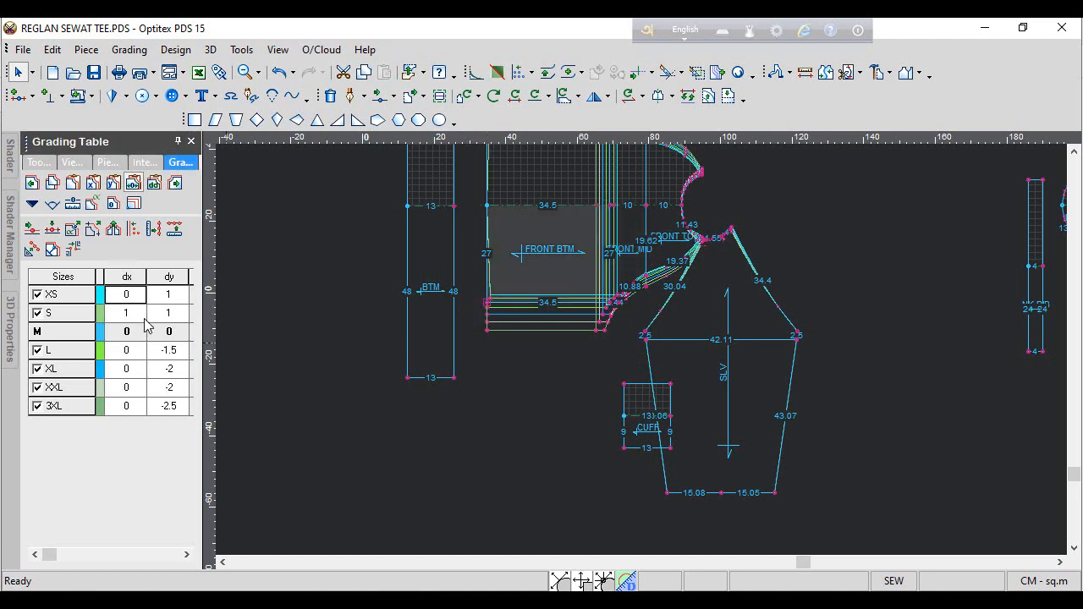
{"action": "type", "text": "1"}
Set the same hem corner's dx to -1.5 for L and -2 for XL, XXL and 3XL
{"action": "key", "text": "Down"}
{"action": "key", "text": "Down"}
{"action": "type", "text": "1.5"}
{"action": "key", "text": "Down"}
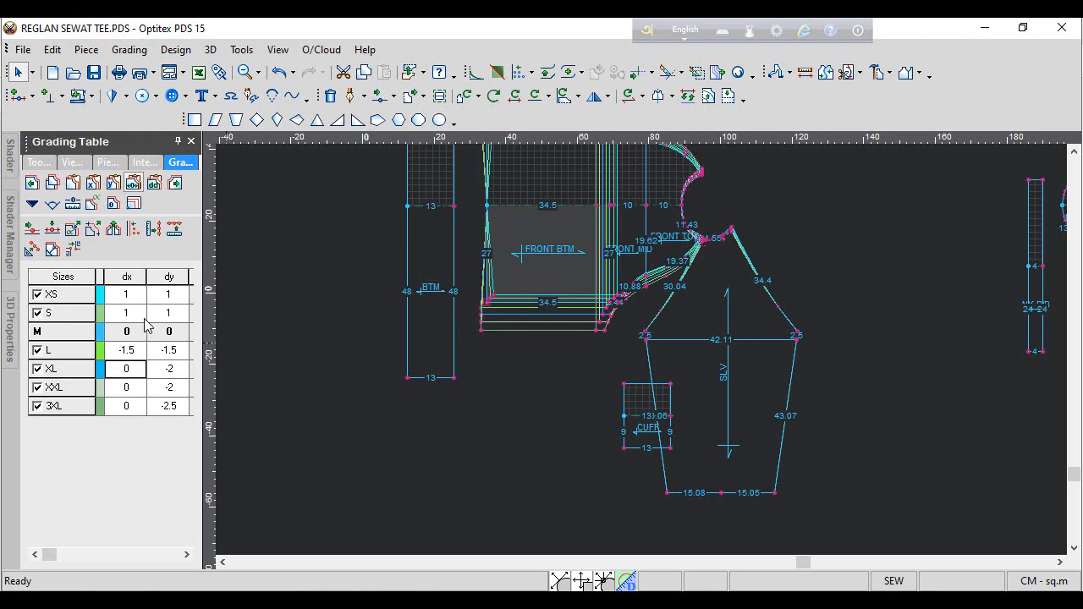
{"action": "type", "text": "-2"}
{"action": "key", "text": "Down"}
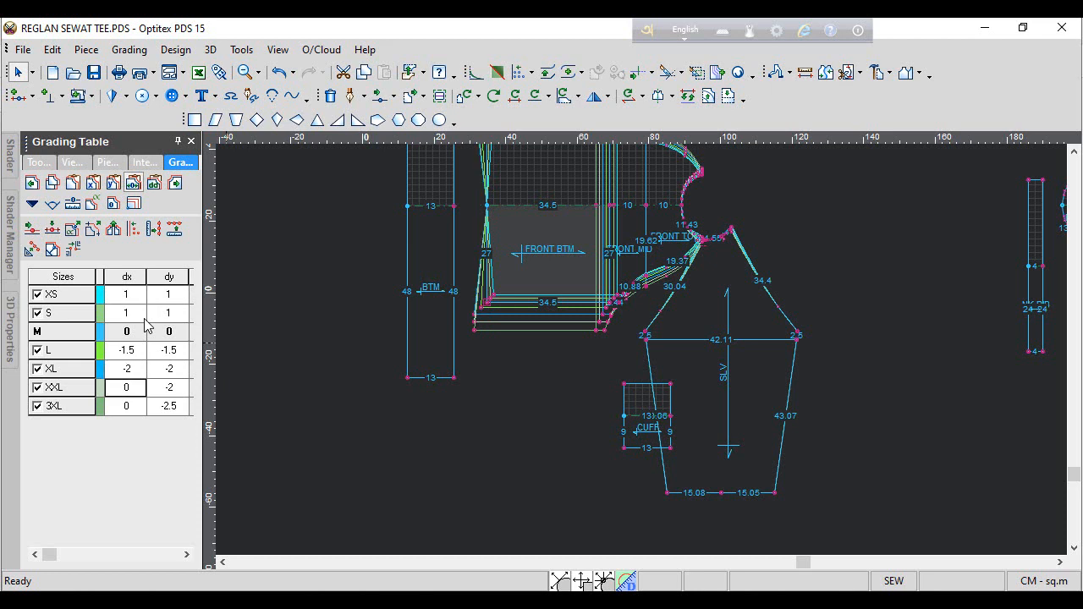
{"action": "type", "text": "-2"}
{"action": "key", "text": "Down"}
{"action": "type", "text": "-2"}
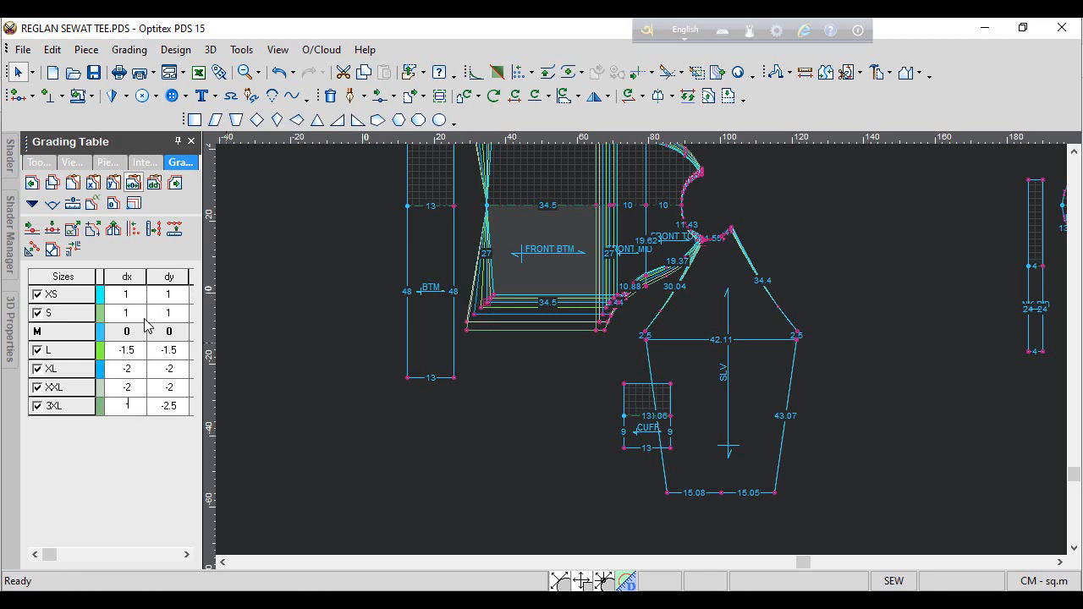
{"action": "key", "text": "Up"}
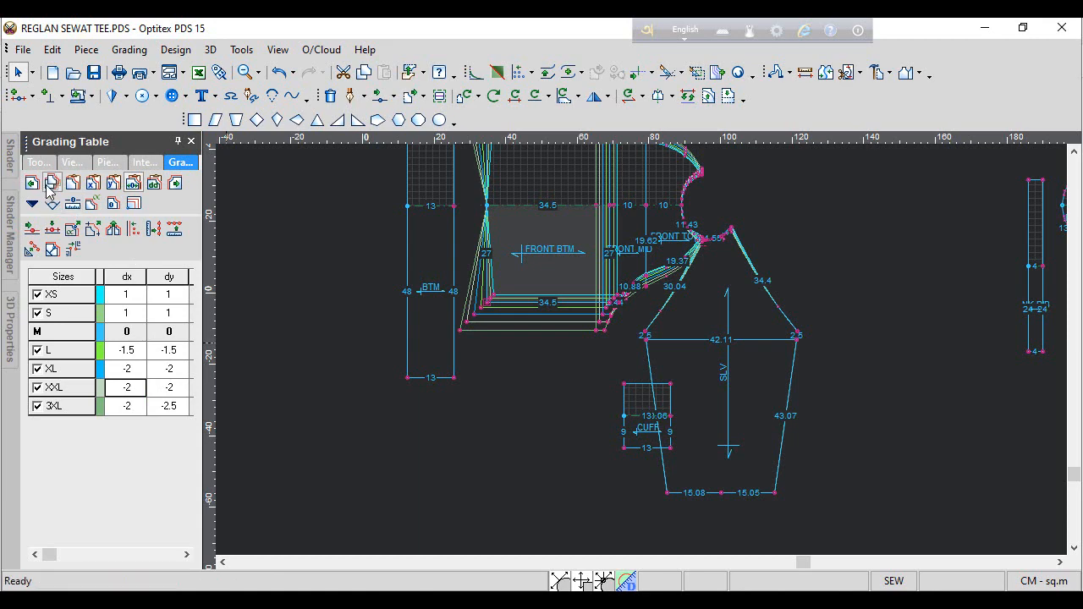
Paste the hem corner's dx grading onto the FRONT BTM hem point at the centre fold
{"action": "left_click", "coordinate": [489, 205]}
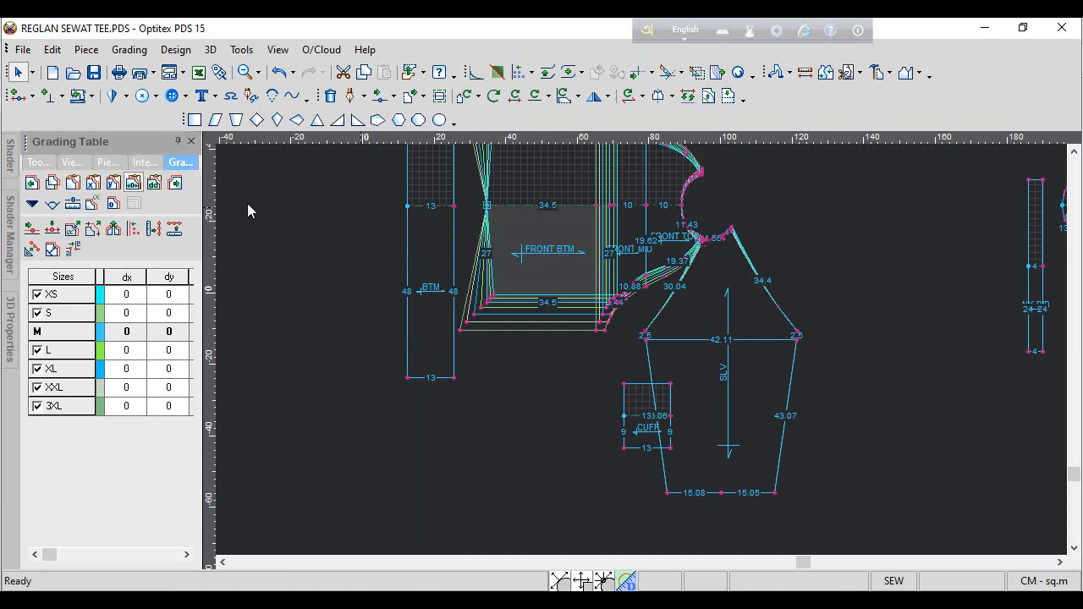
{"action": "left_click", "coordinate": [92, 184]}
Paste the copied hem dx grading onto the BACK piece's hem corner and its hem point at the centre fold
{"action": "scroll", "coordinate": [861, 336], "scroll_direction": "down", "scroll_amount": 2}
{"action": "scroll", "coordinate": [660, 415], "scroll_direction": "up", "scroll_amount": 8}
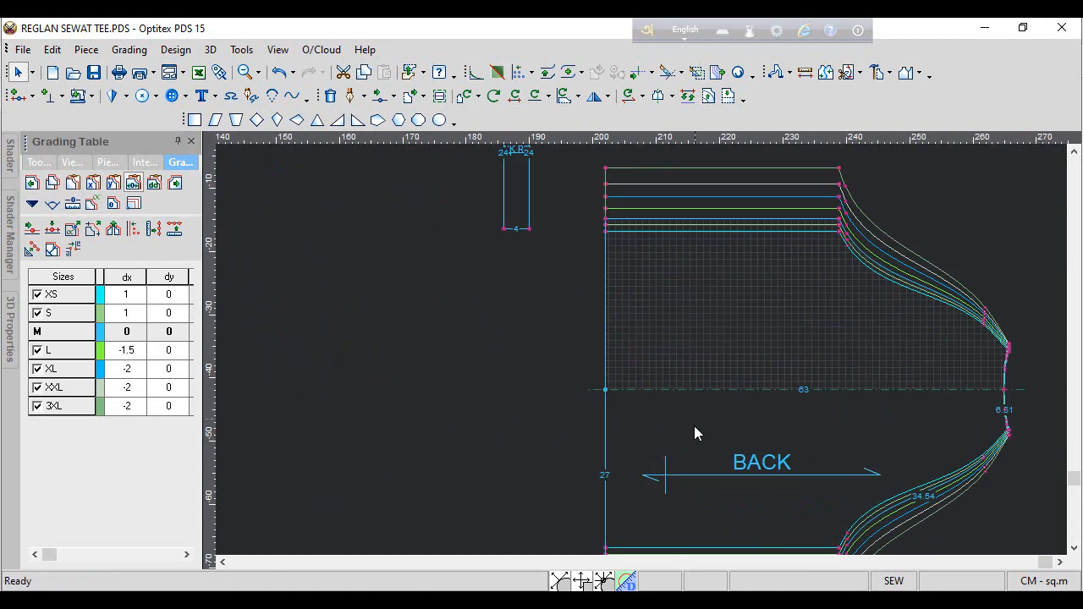
{"action": "left_click", "coordinate": [684, 463]}
{"action": "scroll", "coordinate": [684, 465], "scroll_direction": "down", "scroll_amount": 4}
{"action": "scroll", "coordinate": [643, 357], "scroll_direction": "up", "scroll_amount": 1}
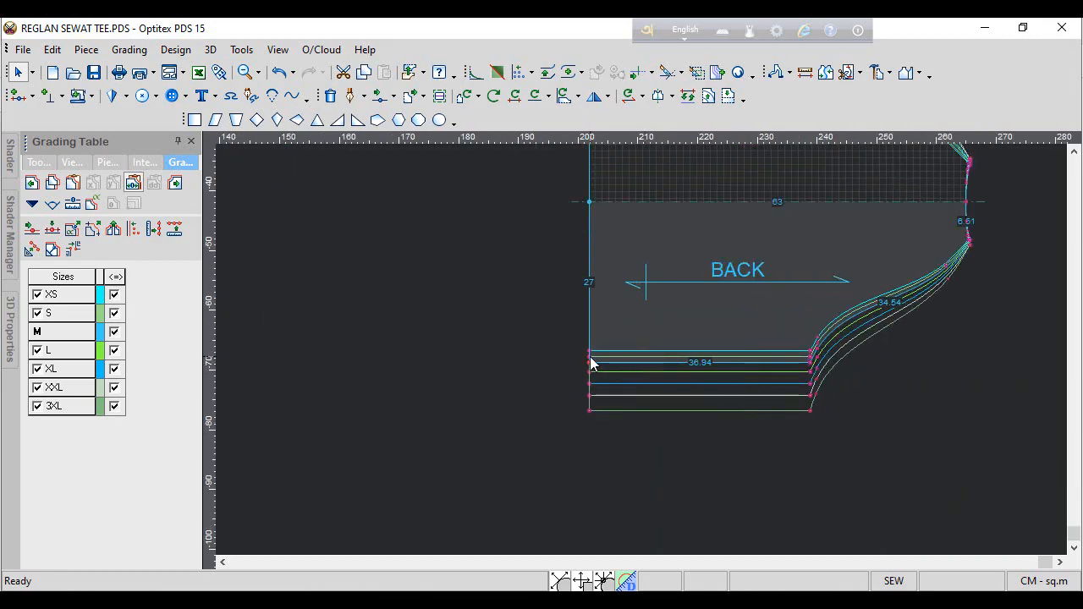
{"action": "left_click_drag", "start_coordinate": [590, 362], "coordinate": [590, 201]}
{"action": "left_click", "coordinate": [94, 182]}
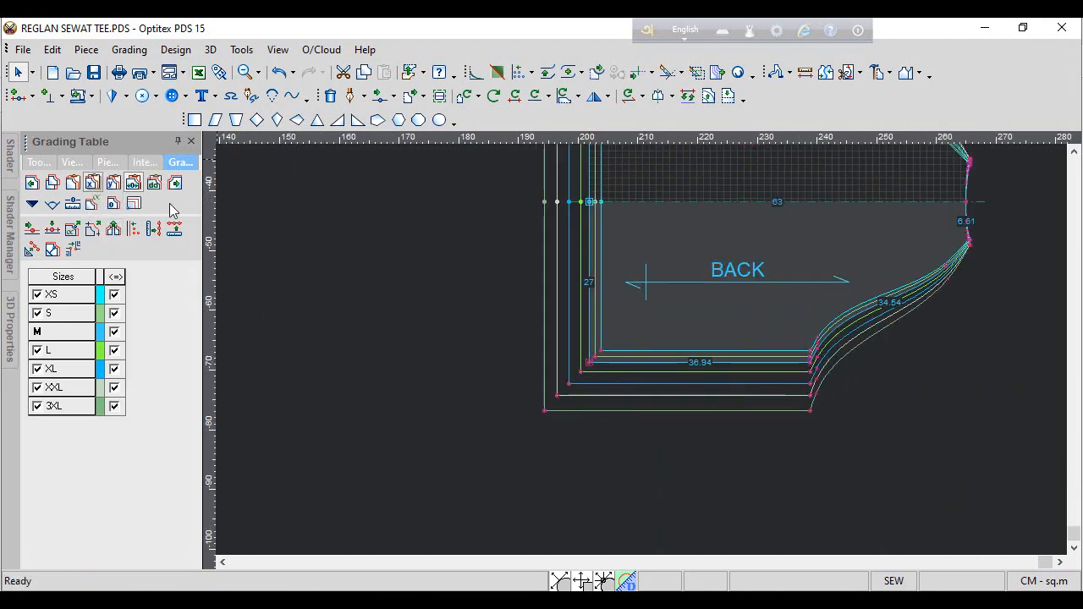
Set the dy of the BTM piece's end corner nearest FRONT BTM to 2 for S and XS
{"action": "scroll", "coordinate": [645, 357], "scroll_direction": "down", "scroll_amount": 4}
{"action": "scroll", "coordinate": [440, 306], "scroll_direction": "up", "scroll_amount": 2}
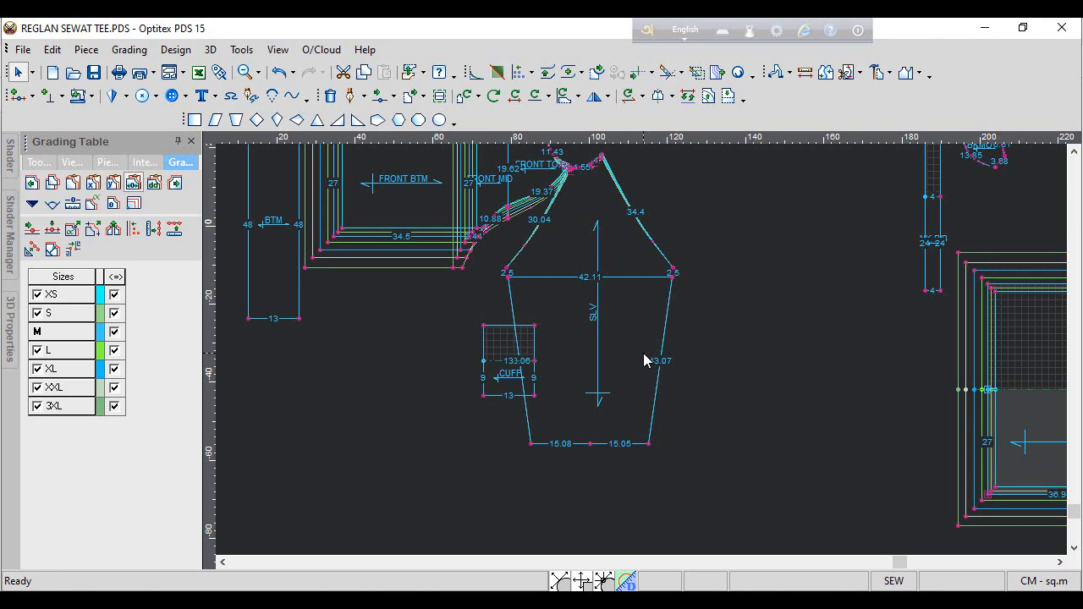
{"action": "scroll", "coordinate": [643, 360], "scroll_direction": "down", "scroll_amount": 2}
{"action": "scroll", "coordinate": [545, 347], "scroll_direction": "up", "scroll_amount": 3}
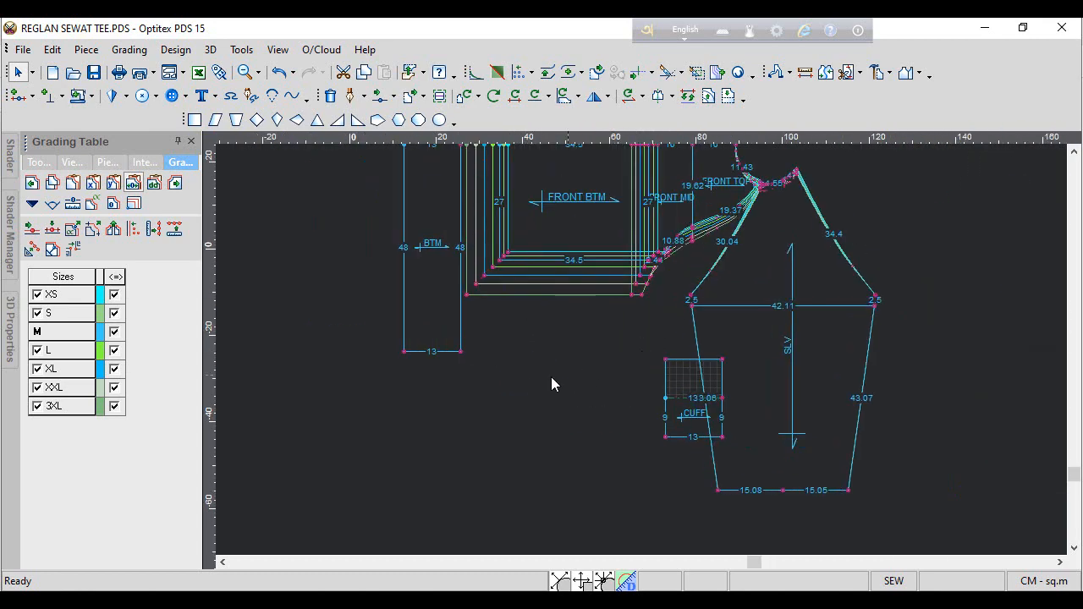
{"action": "left_click", "coordinate": [462, 354]}
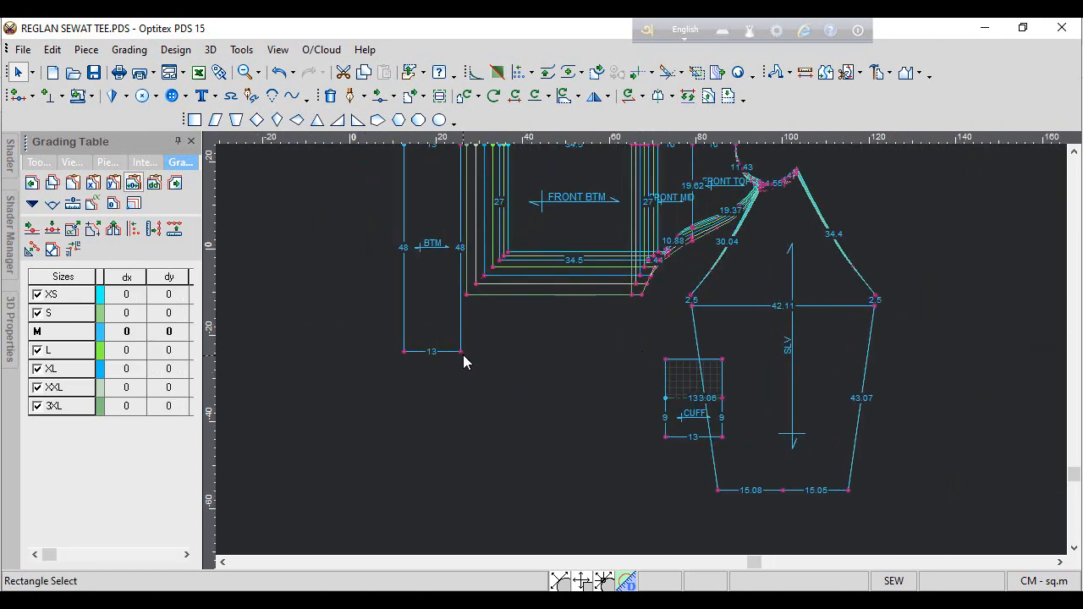
{"action": "left_click", "coordinate": [176, 313]}
{"action": "type", "text": "2"}
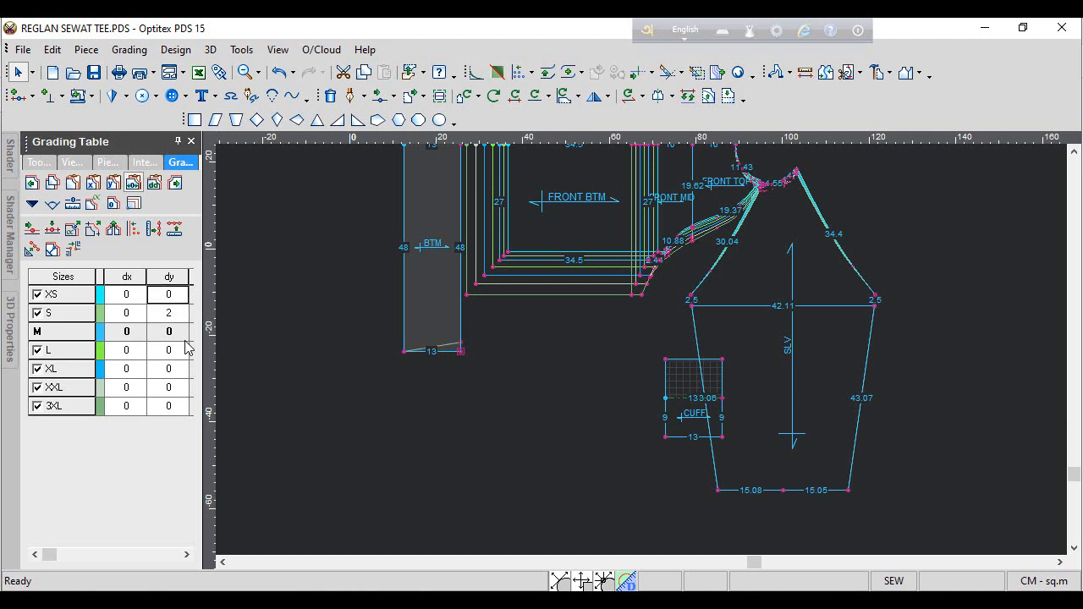
{"action": "key", "text": "Return"}
{"action": "type", "text": "1"}
{"action": "key", "text": "Return"}
Set that BTM corner's dy to -3 for L, -4 for XL and XXL, and -5 for 3XL, and paste it onto the opposite end corner
{"action": "key", "text": "Return"}
{"action": "type", "text": "-4"}
{"action": "key", "text": "Return"}
{"action": "type", "text": "-"}
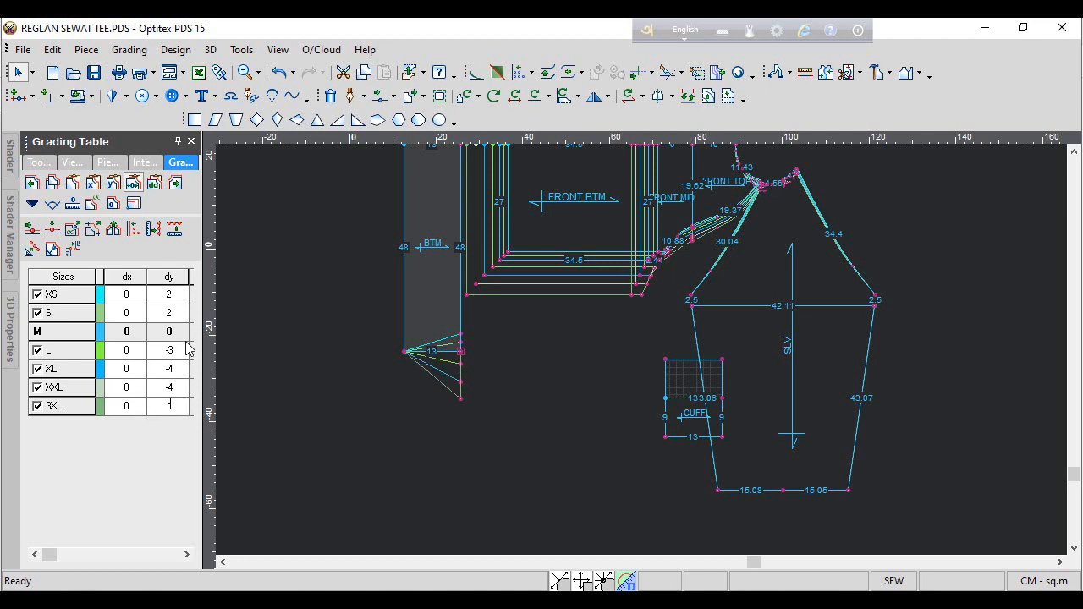
{"action": "type", "text": "5"}
{"action": "key", "text": "Return"}
{"action": "left_click", "coordinate": [404, 352]}
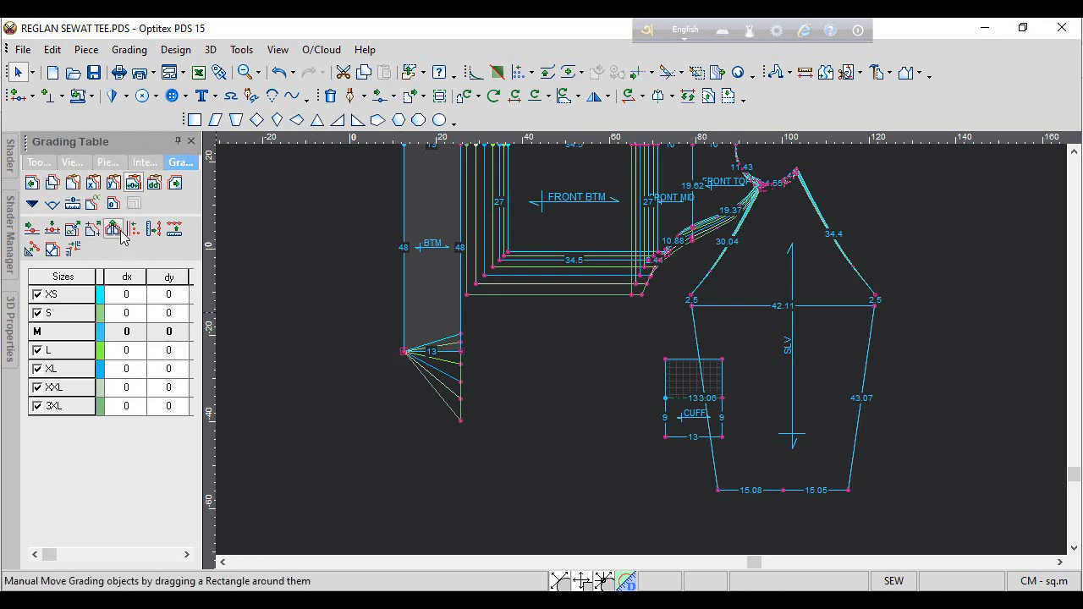
{"action": "left_click", "coordinate": [113, 183]}
Copy the dy grading of BACK's neck corner onto both ends of the BKMOON piece's short 3.68 edge
{"action": "scroll", "coordinate": [604, 372], "scroll_direction": "down", "scroll_amount": 4}
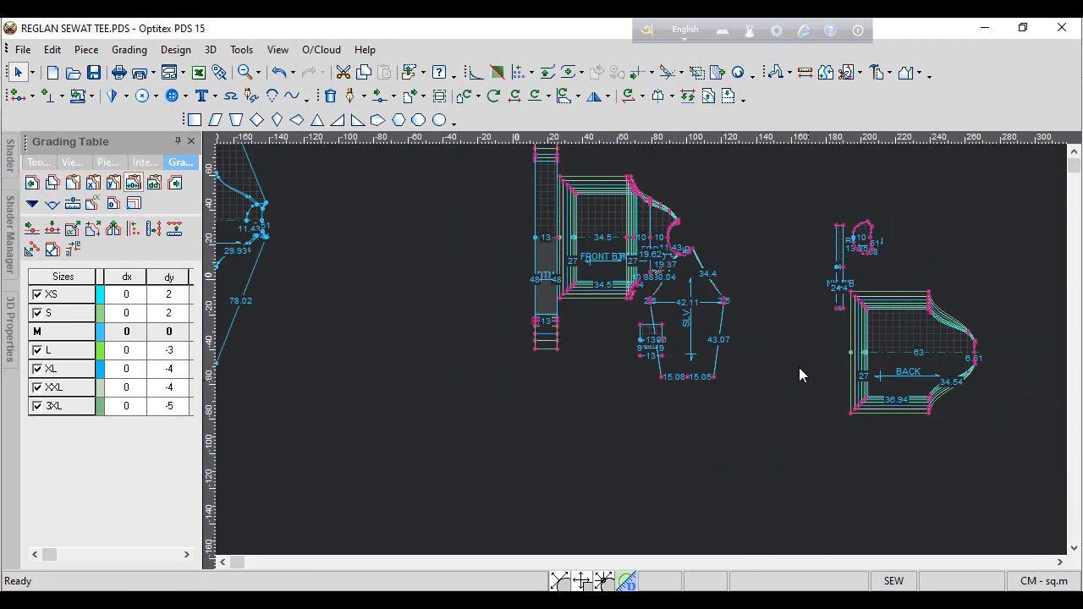
{"action": "scroll", "coordinate": [603, 344], "scroll_direction": "up", "scroll_amount": 2}
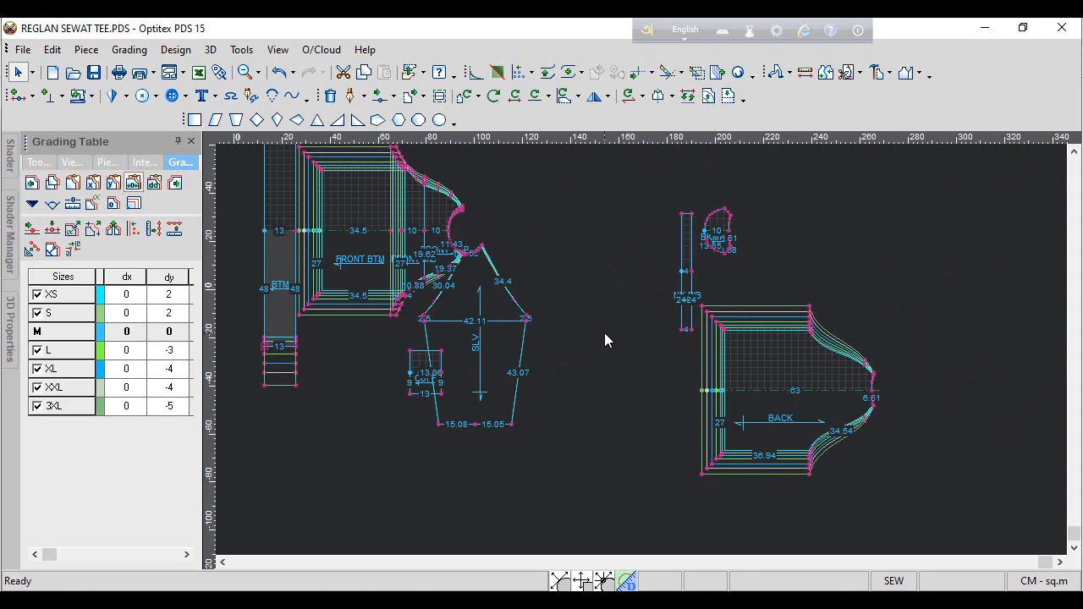
{"action": "scroll", "coordinate": [862, 370], "scroll_direction": "up", "scroll_amount": 3}
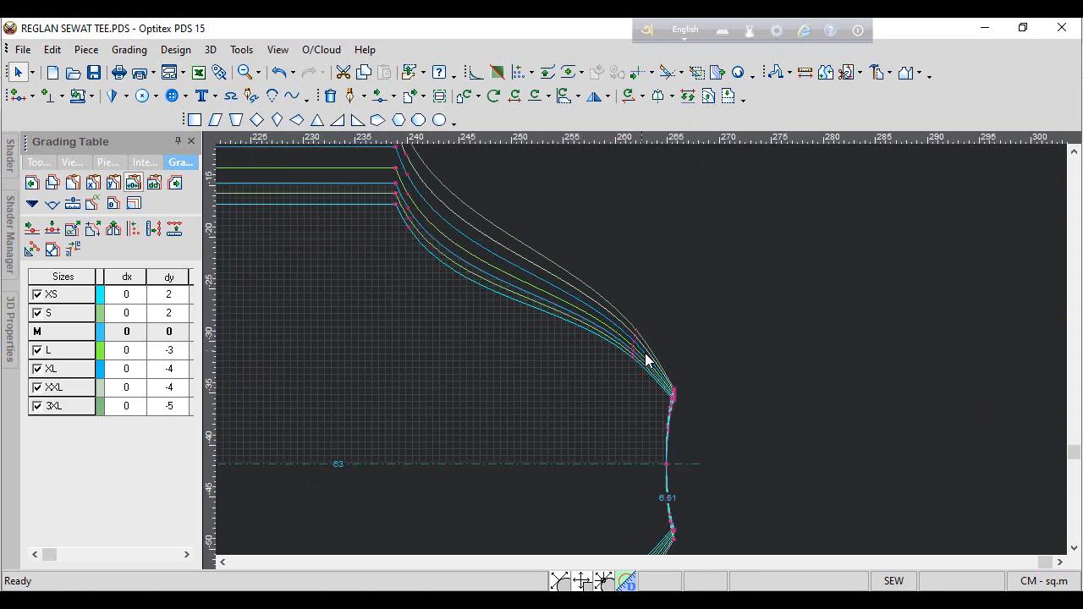
{"action": "left_click", "coordinate": [674, 533]}
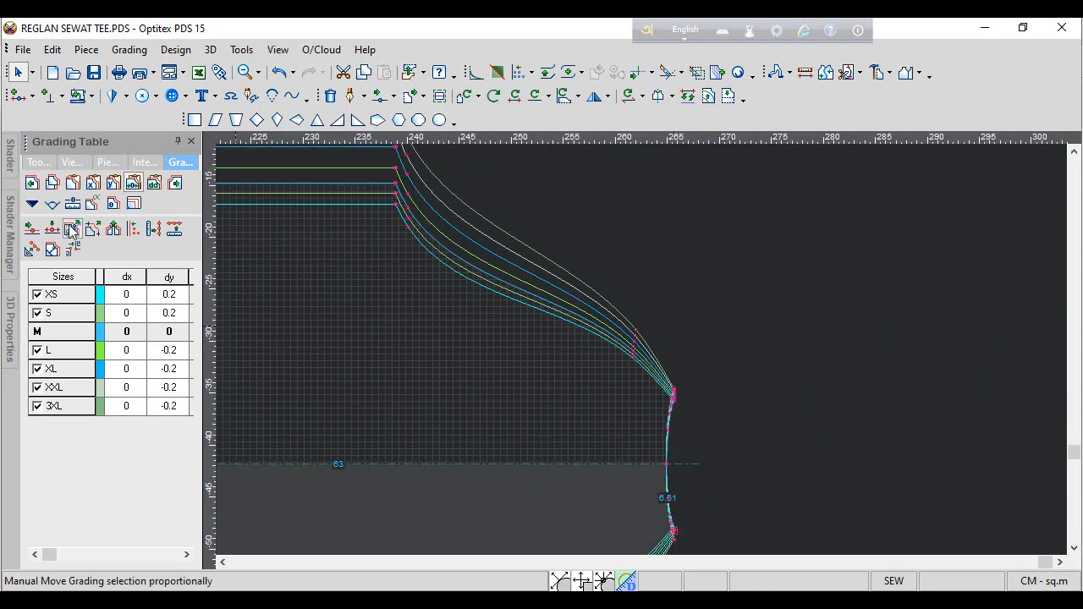
{"action": "scroll", "coordinate": [641, 349], "scroll_direction": "down", "scroll_amount": 3}
{"action": "scroll", "coordinate": [603, 348], "scroll_direction": "up", "scroll_amount": 1}
{"action": "scroll", "coordinate": [605, 348], "scroll_direction": "up", "scroll_amount": 1}
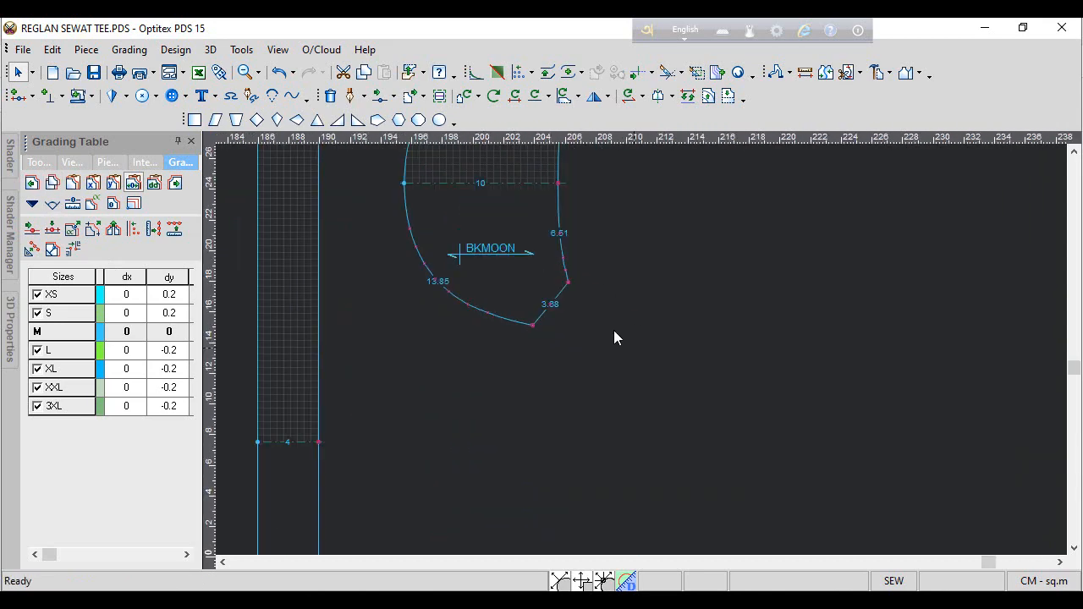
{"action": "left_click", "coordinate": [566, 282]}
{"action": "left_click", "coordinate": [532, 324], "text": "shift"}
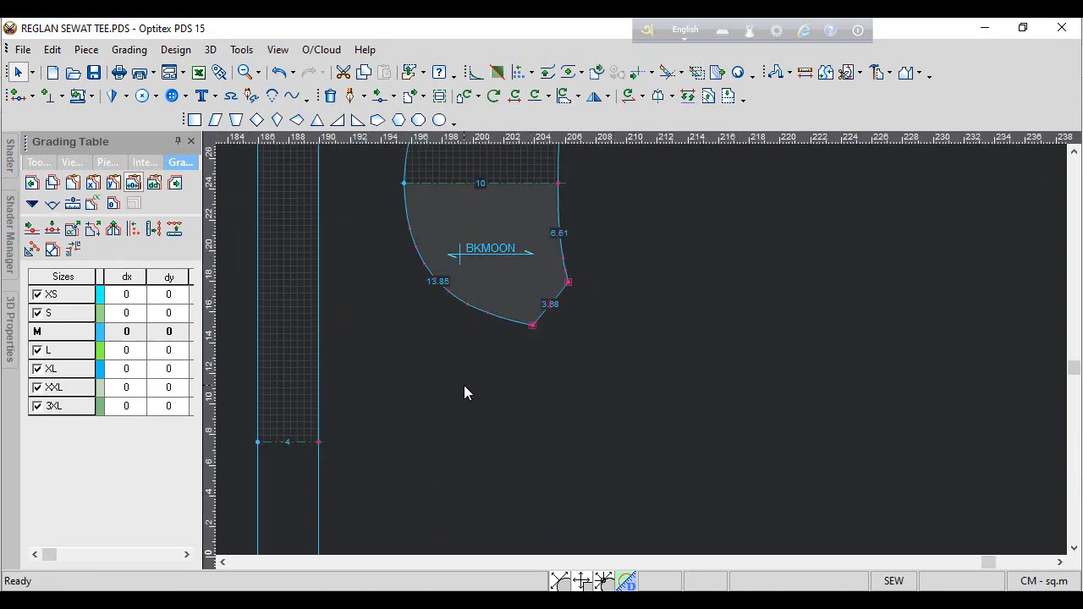
{"action": "left_click", "coordinate": [109, 182]}
Move the SLV piece clear of the front and cuff pieces and rotate it so its grainline lies horizontal
{"action": "scroll", "coordinate": [642, 350], "scroll_direction": "down", "scroll_amount": 8}
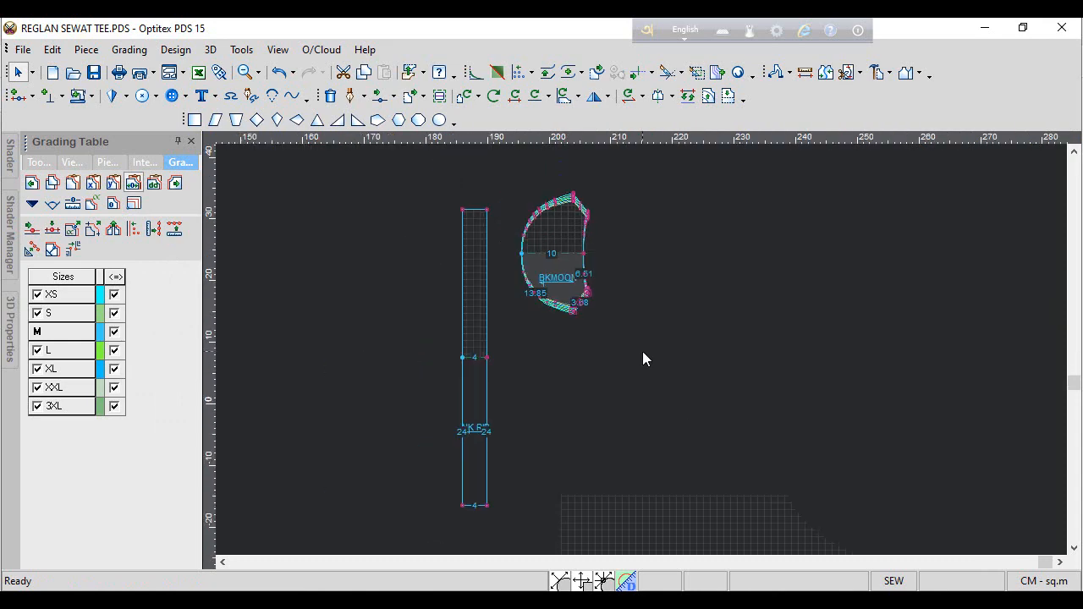
{"action": "scroll", "coordinate": [359, 370], "scroll_direction": "up", "scroll_amount": 3}
{"action": "scroll", "coordinate": [677, 346], "scroll_direction": "down", "scroll_amount": 2}
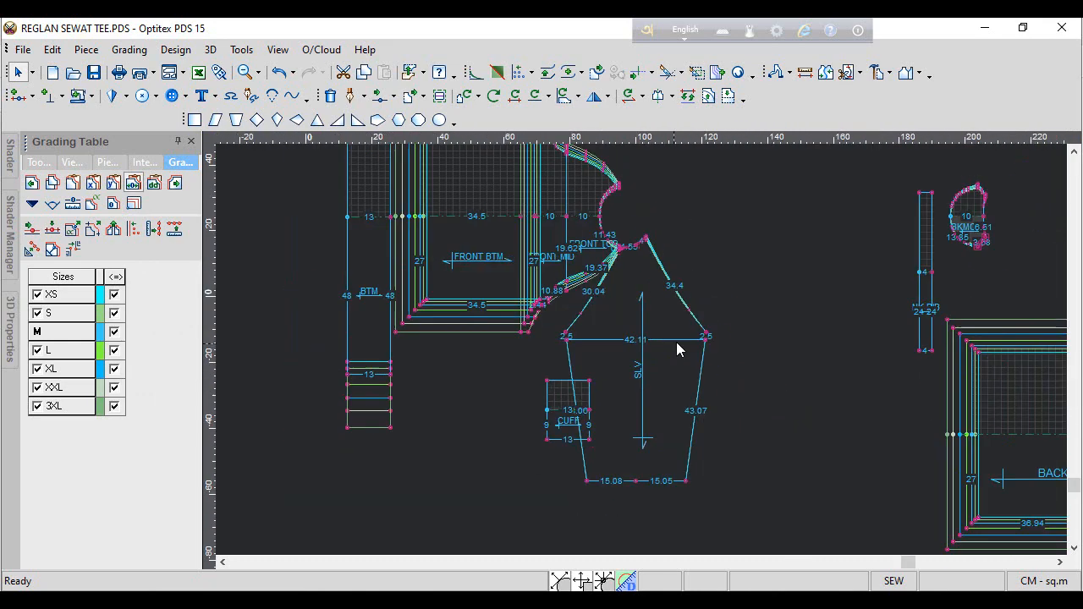
{"action": "left_click", "coordinate": [673, 383]}
{"action": "left_click_drag", "start_coordinate": [673, 387], "coordinate": [746, 384]}
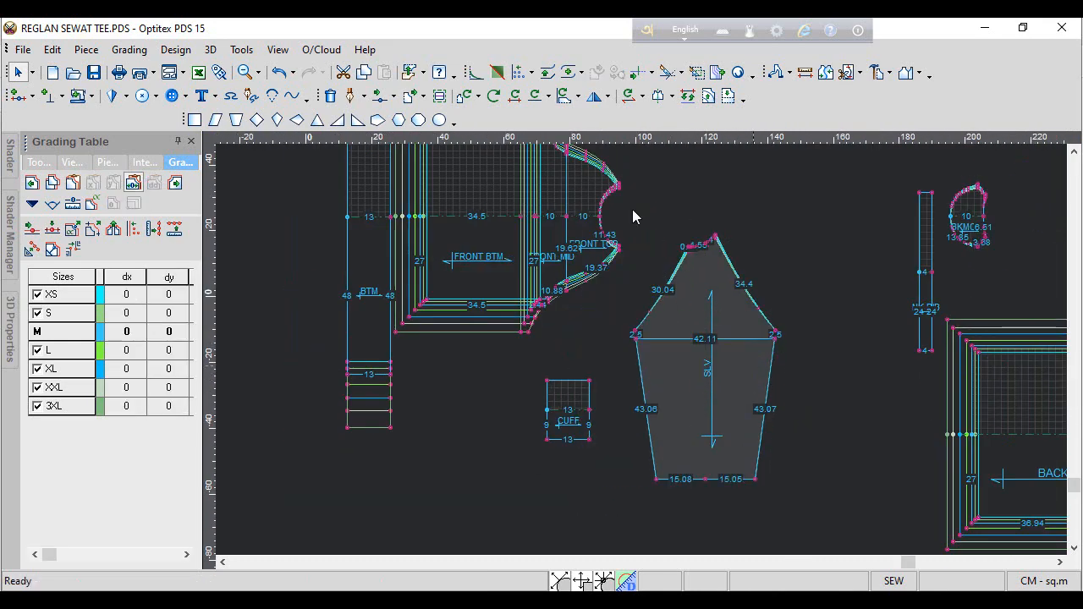
{"action": "left_click", "coordinate": [562, 95]}
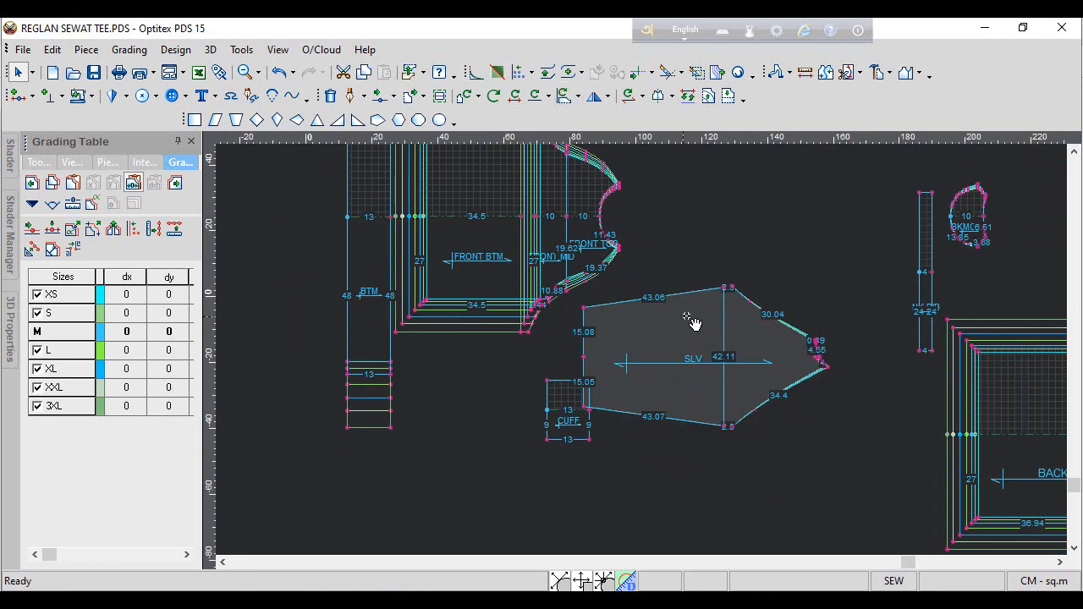
{"action": "left_click_drag", "start_coordinate": [697, 325], "coordinate": [734, 320]}
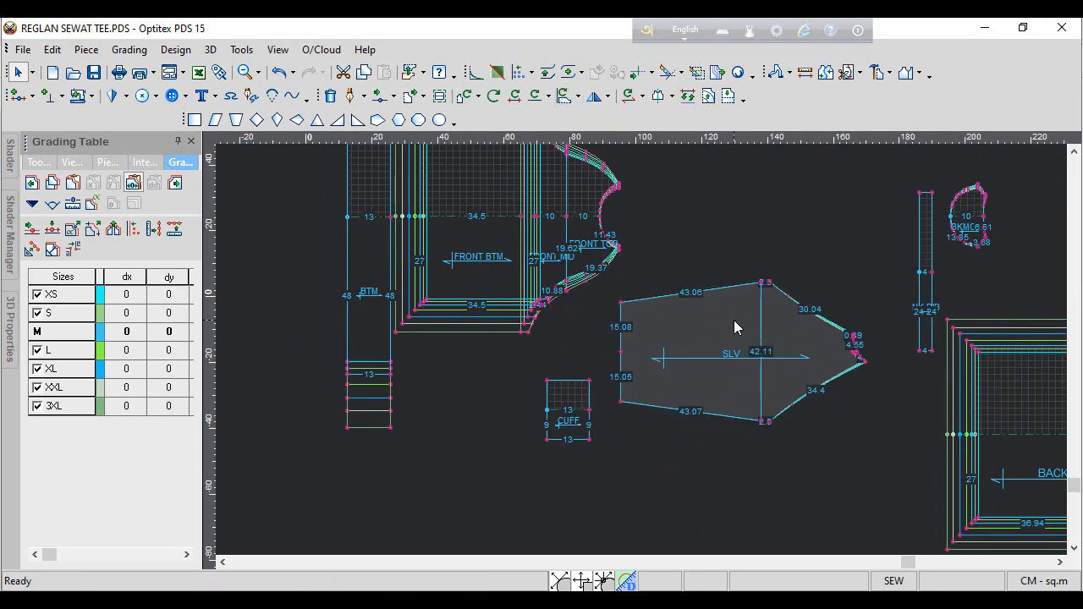
Give FRONT TOP's centre front neck point a dx of 0.5 for XS and S, and -0.5 for L through 3XL
{"action": "scroll", "coordinate": [640, 353], "scroll_direction": "up", "scroll_amount": 2}
{"action": "scroll", "coordinate": [640, 354], "scroll_direction": "down", "scroll_amount": 1}
{"action": "scroll", "coordinate": [638, 351], "scroll_direction": "up", "scroll_amount": 2}
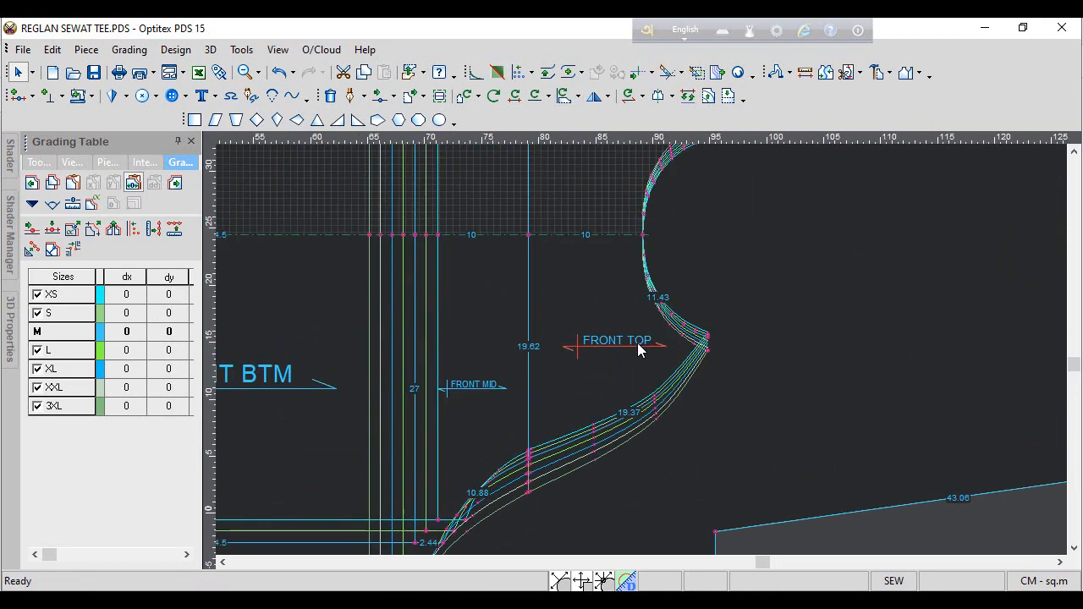
{"action": "left_click", "coordinate": [643, 234]}
{"action": "left_click_drag", "start_coordinate": [138, 297], "coordinate": [121, 437]}
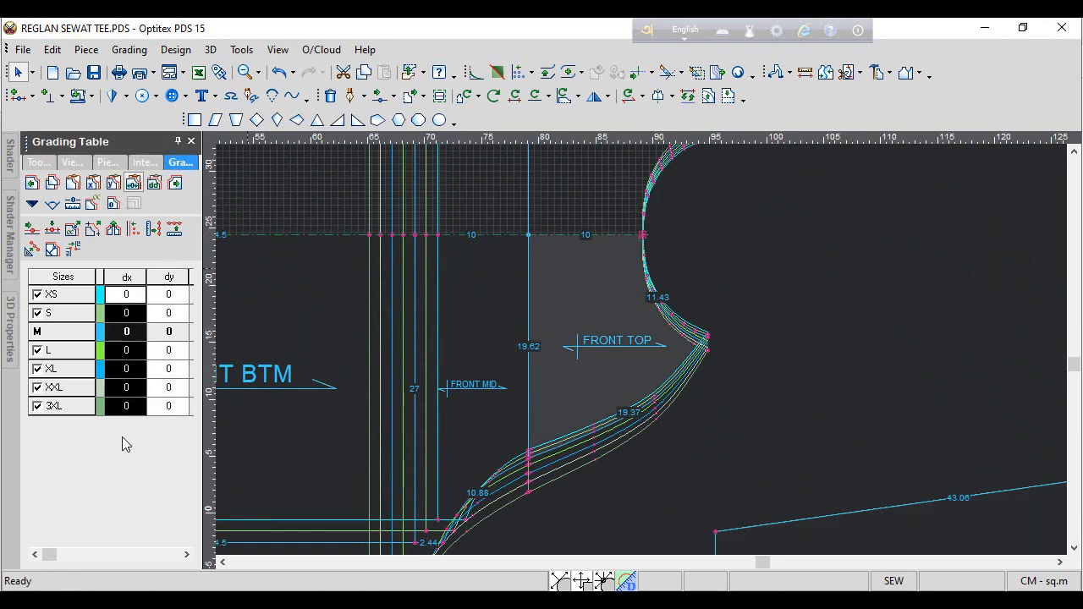
{"action": "type", "text": "0.5"}
{"action": "key", "text": "Return"}
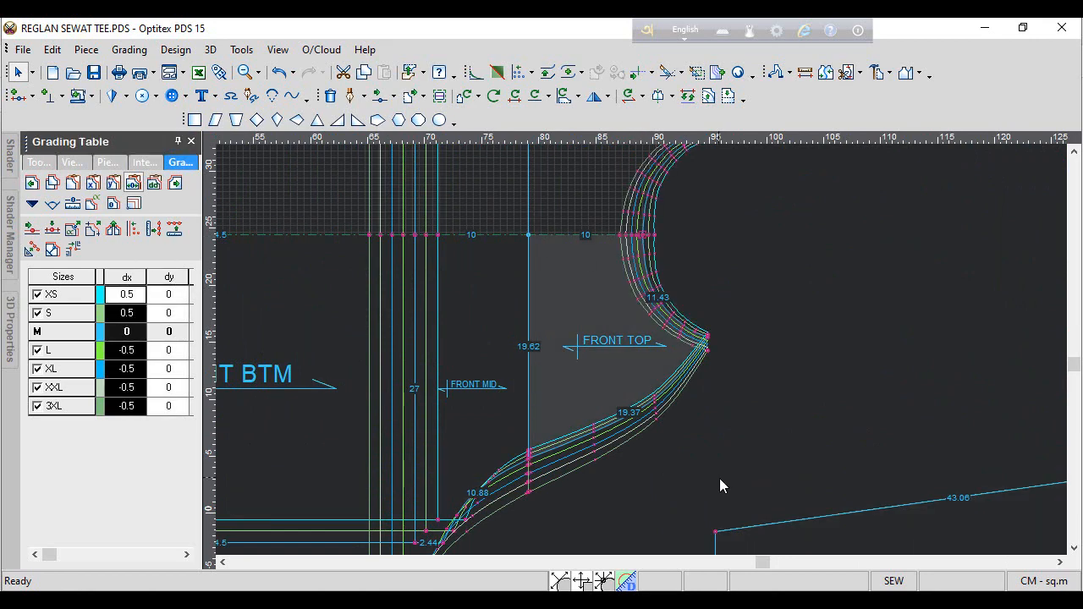
Give SLV's hem corner on the 43.07 seam a dx of 1 for XS and S, and -1 for L through 3XL
{"action": "scroll", "coordinate": [636, 370], "scroll_direction": "down", "scroll_amount": 2}
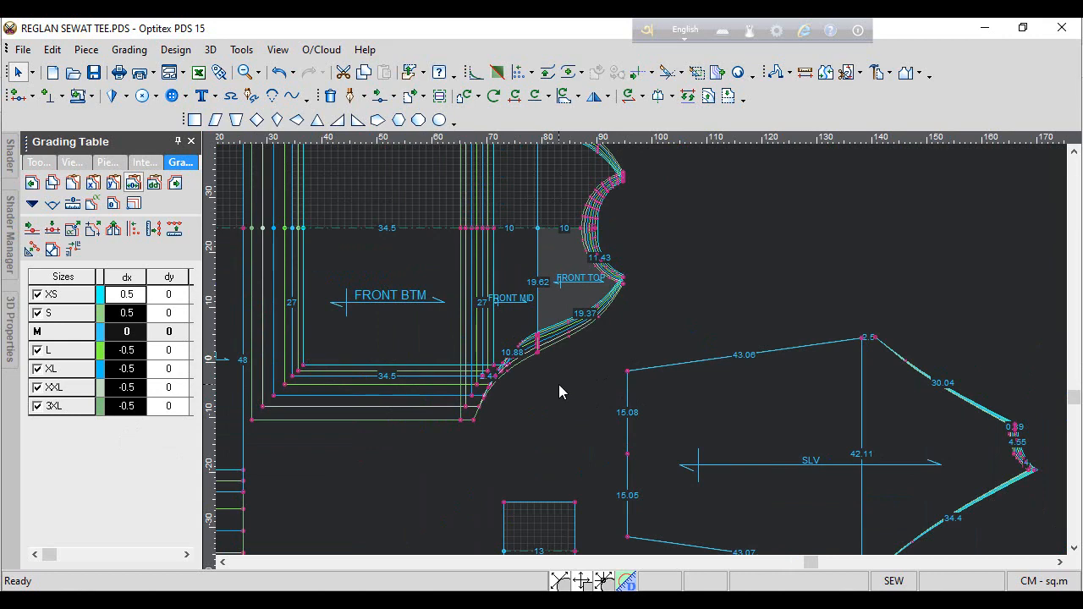
{"action": "scroll", "coordinate": [640, 357], "scroll_direction": "down", "scroll_amount": 2}
{"action": "scroll", "coordinate": [656, 362], "scroll_direction": "up", "scroll_amount": 3}
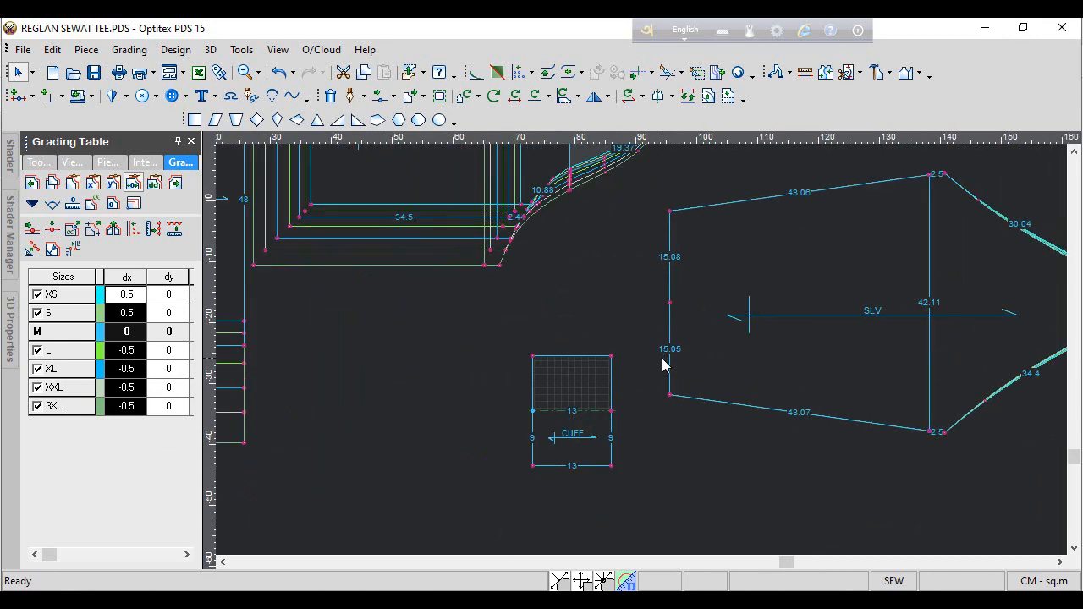
{"action": "left_click", "coordinate": [669, 394]}
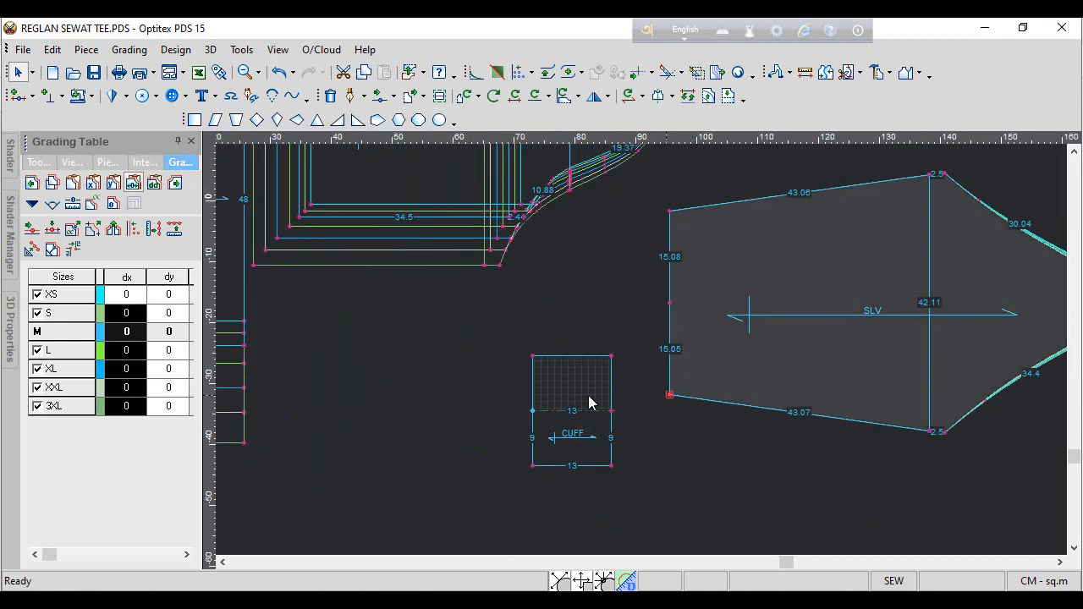
{"action": "left_click", "coordinate": [132, 299]}
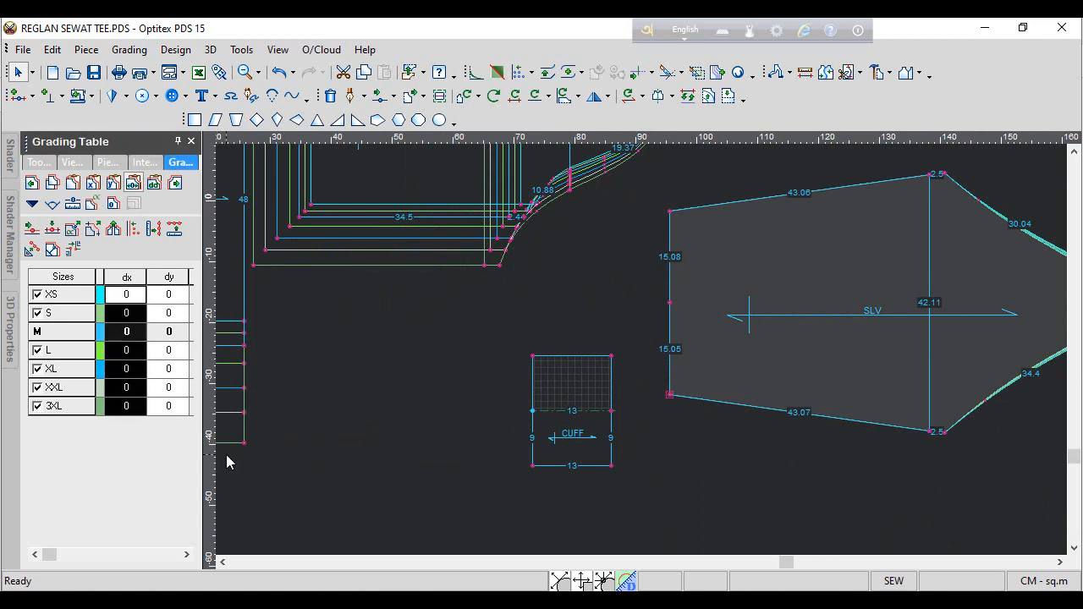
{"action": "type", "text": "1"}
{"action": "key", "text": "Return"}
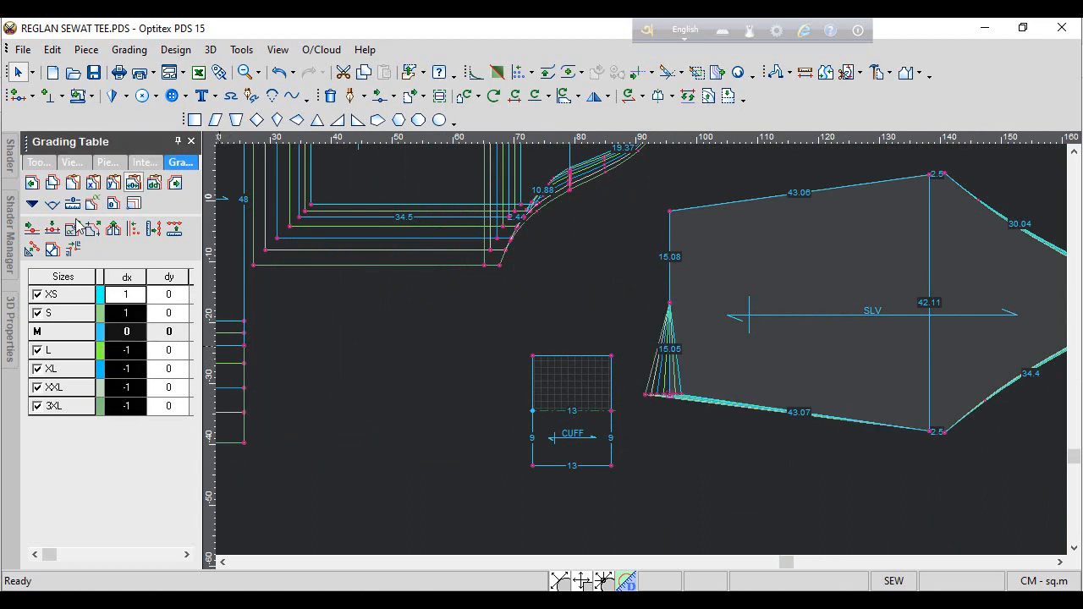
Paste the hem corner's dx grading onto SLV's other hem corner and its hem midpoint
{"action": "left_click", "coordinate": [669, 211]}
{"action": "left_click", "coordinate": [117, 183]}
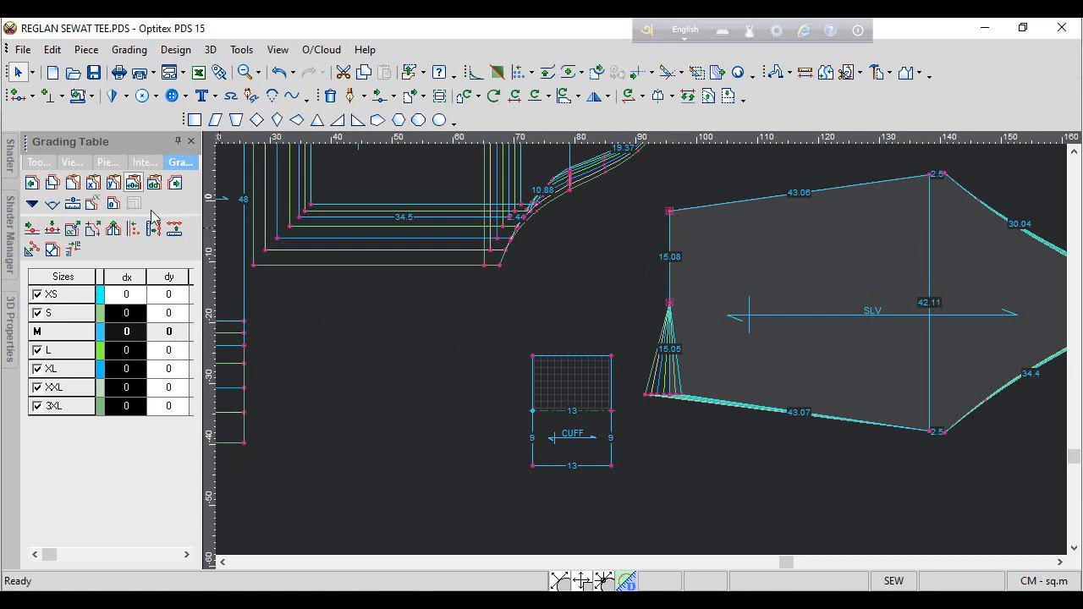
{"action": "left_click", "coordinate": [94, 184]}
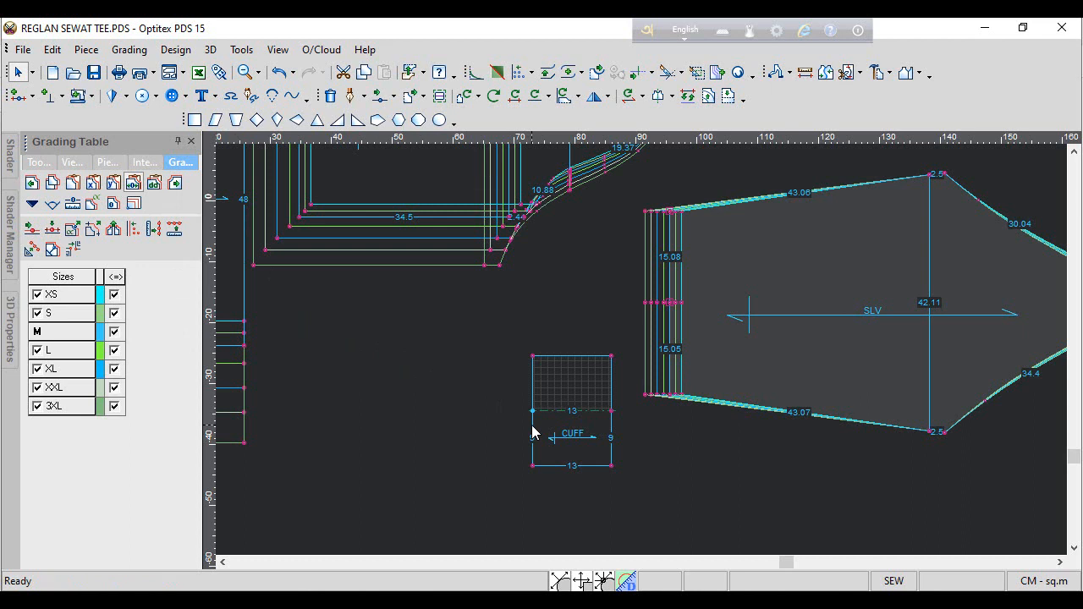
Set the dy of SLV's underarm point at the start of the 34.4 armhole curve to 1 for S and XS
{"action": "left_click", "coordinate": [944, 432]}
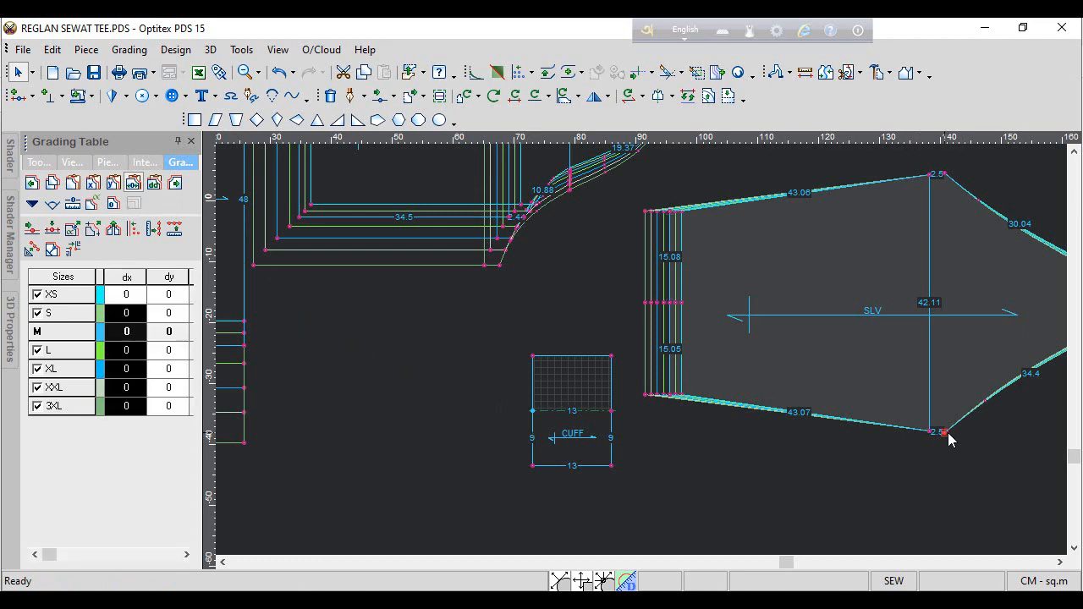
{"action": "left_click", "coordinate": [184, 313]}
{"action": "type", "text": "1"}
{"action": "key", "text": "Up"}
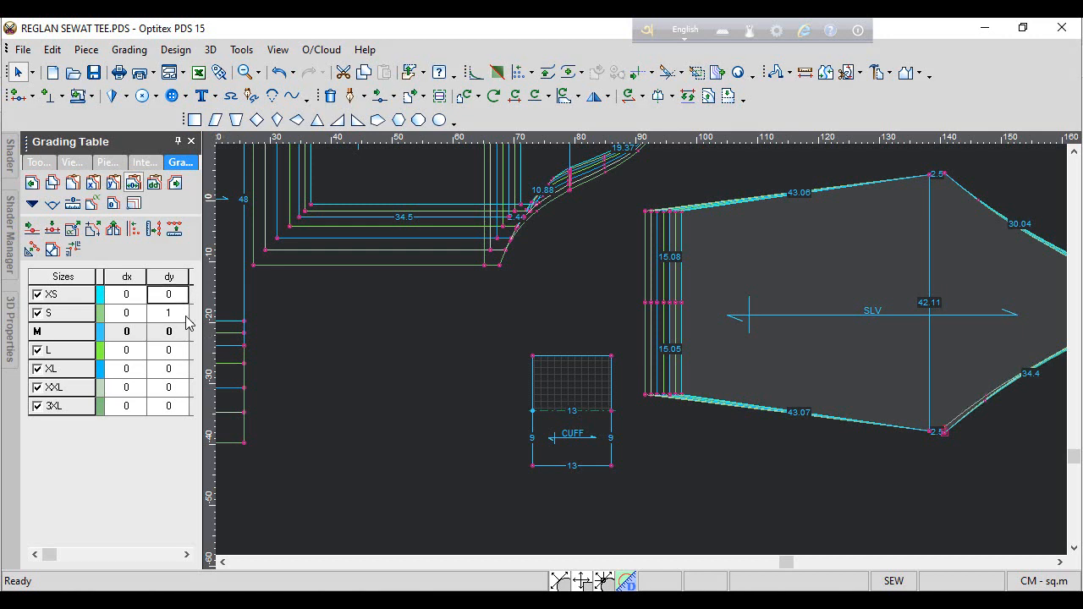
{"action": "type", "text": "1"}
{"action": "key", "text": "Down"}
Set the same underarm point's dy to -1 for S, -1.4 for L and XL, and -1.9 for XXL
{"action": "left_click", "coordinate": [185, 316]}
{"action": "type", "text": "-"}
{"action": "key", "text": "Down"}
{"action": "type", "text": "1"}
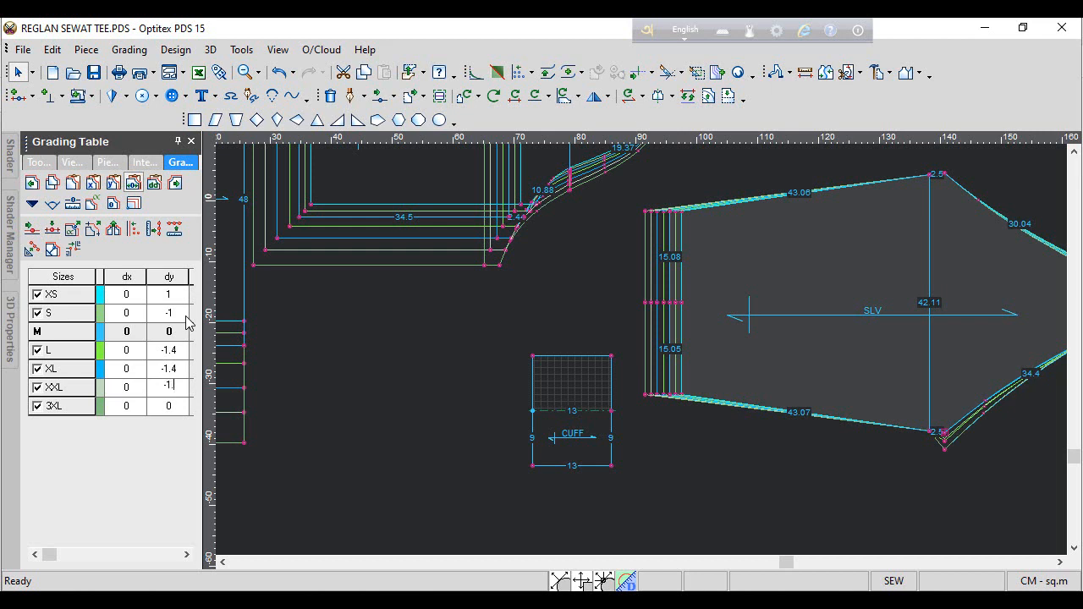
{"action": "type", "text": ".9"}
{"action": "key", "text": "Up"}
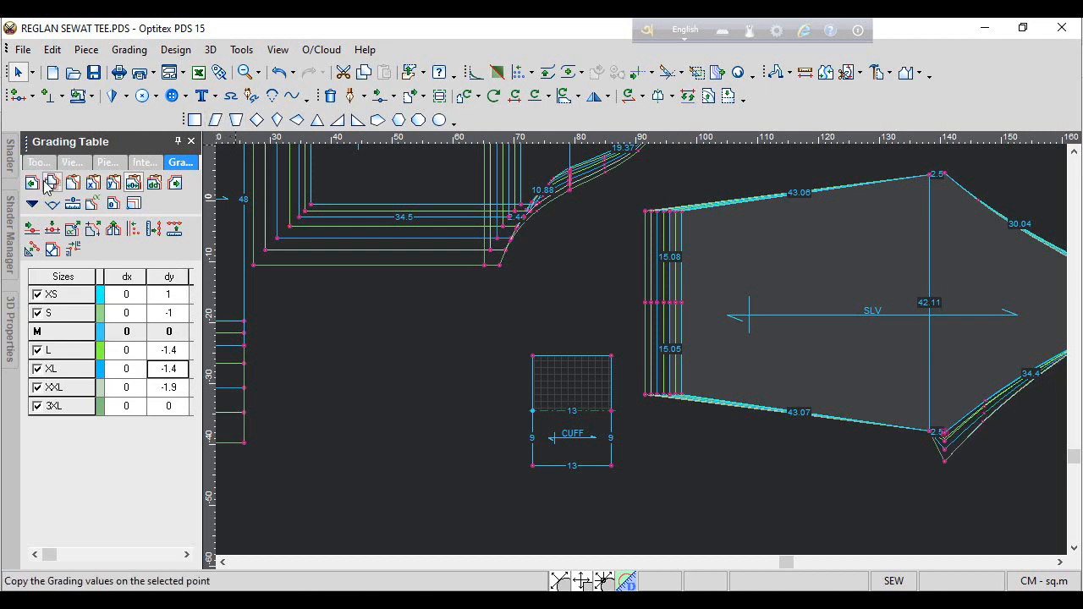
Copy the underarm point's grading and paste its dy onto the adjacent point at the end of SLV's 43.07 seam
{"action": "left_click", "coordinate": [50, 182]}
{"action": "left_click", "coordinate": [931, 432]}
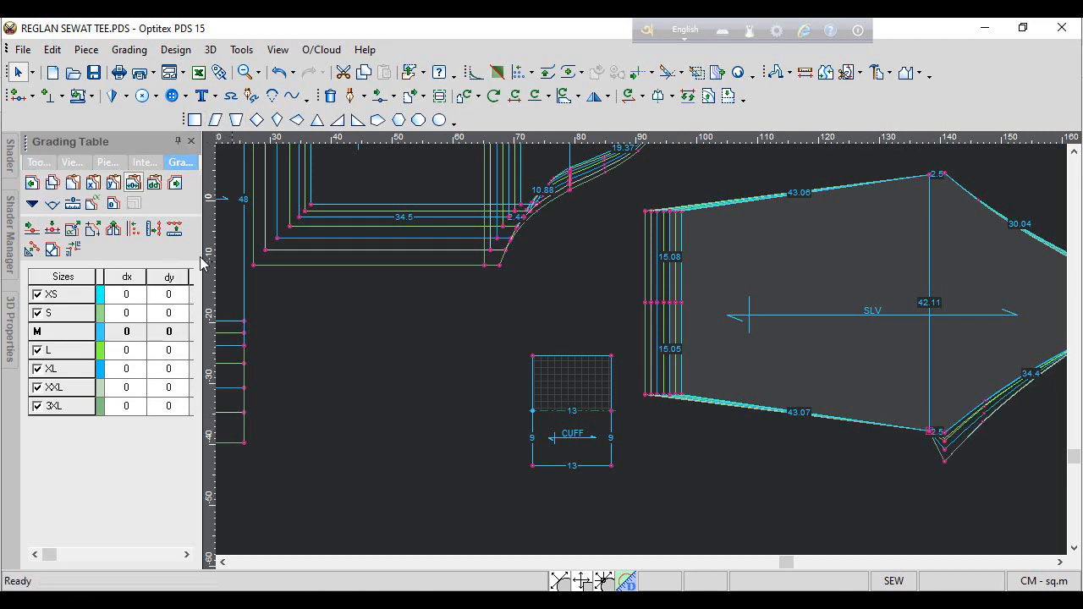
{"action": "left_click", "coordinate": [114, 183]}
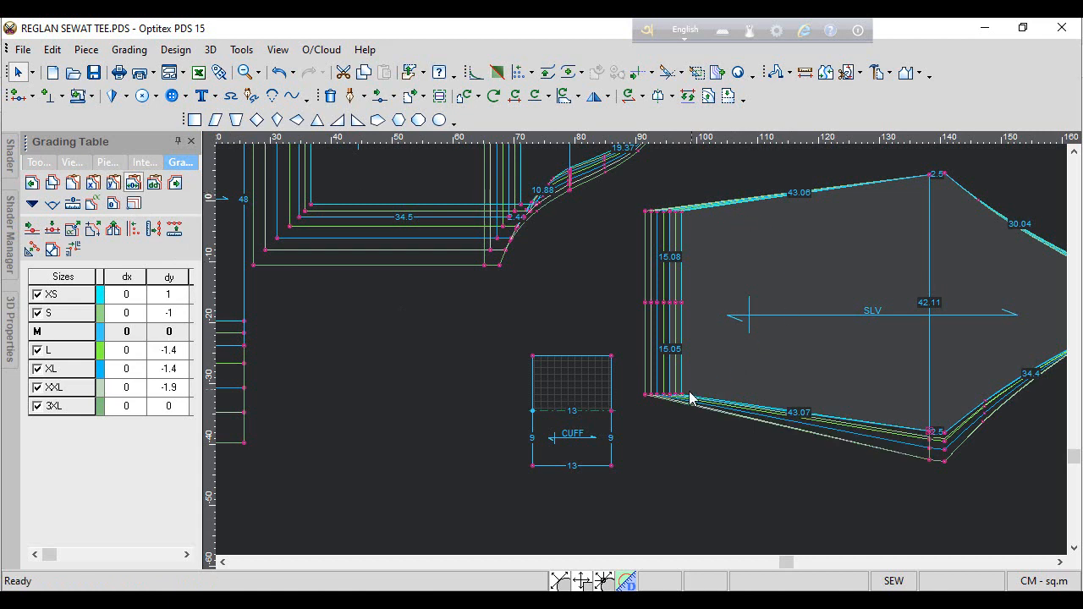
Flip SLV vertically and paste the dy grading onto both underarm points between the 43.06 seam and the 30.04 armhole curve
{"action": "left_click", "coordinate": [606, 95]}
{"action": "left_click", "coordinate": [641, 145]}
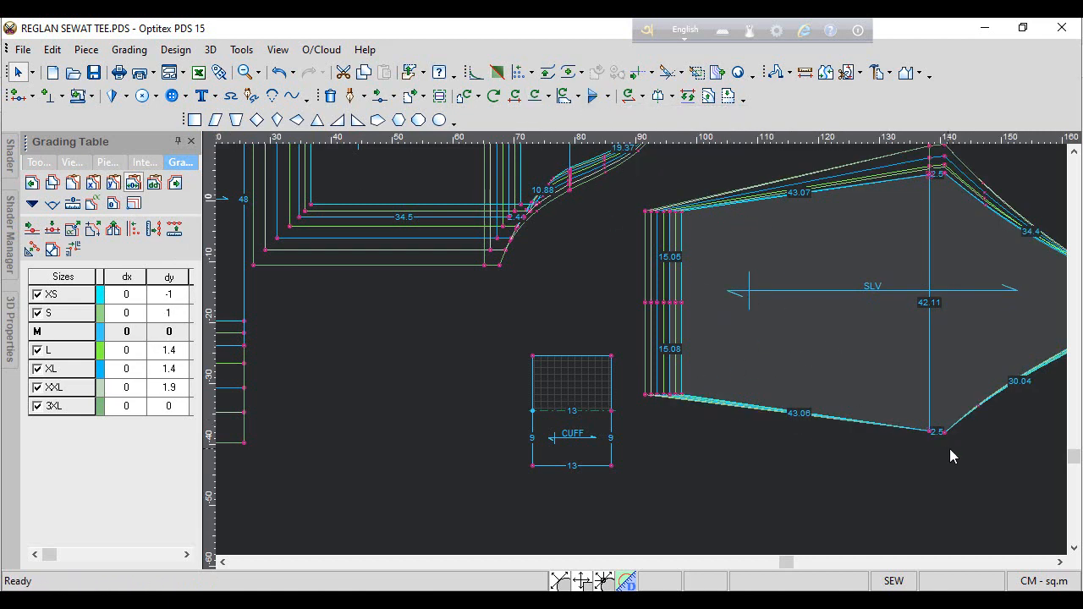
{"action": "left_click", "coordinate": [929, 434]}
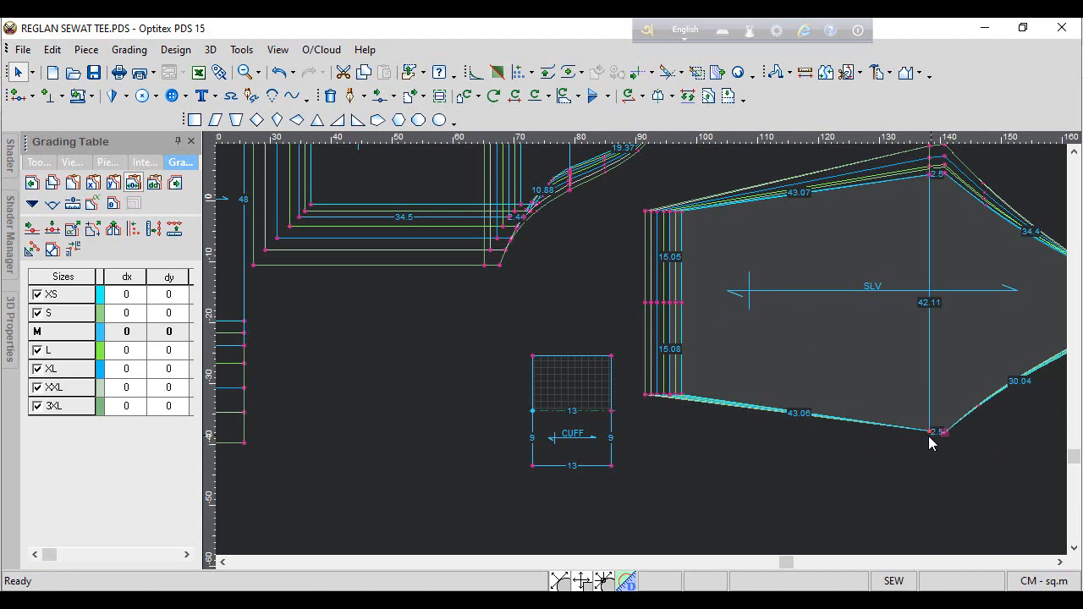
{"action": "left_click", "coordinate": [113, 183]}
Set the dy of SLV's hem corner on the 43.06 seam to 0.5 for XS and S, and -0.5 for L through 3XL
{"action": "left_click", "coordinate": [668, 395]}
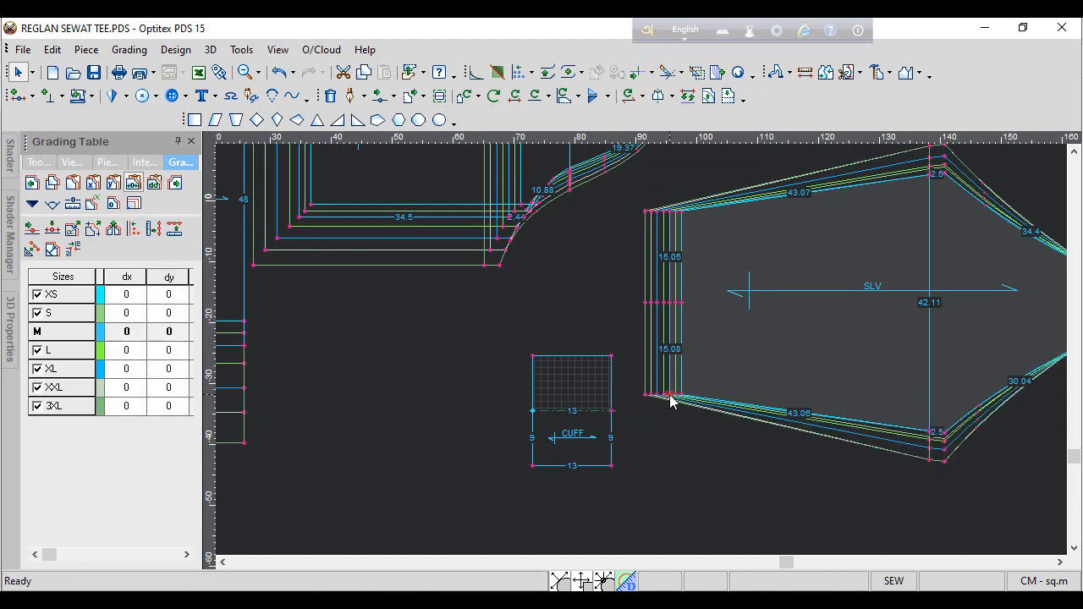
{"action": "left_click_drag", "start_coordinate": [171, 301], "coordinate": [162, 420]}
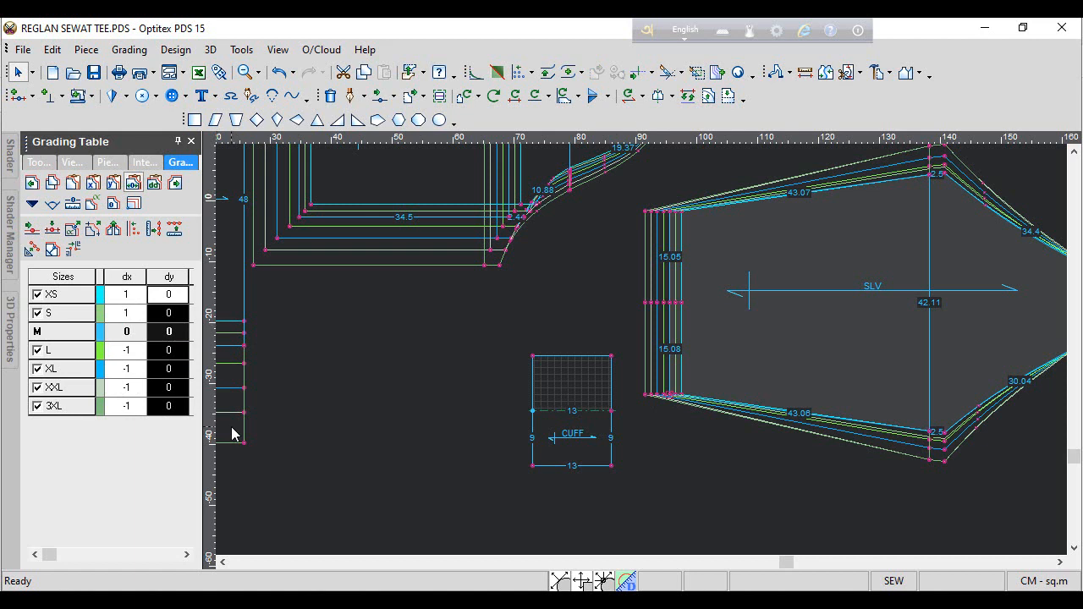
{"action": "type", "text": "0.5"}
{"action": "key", "text": "Return"}
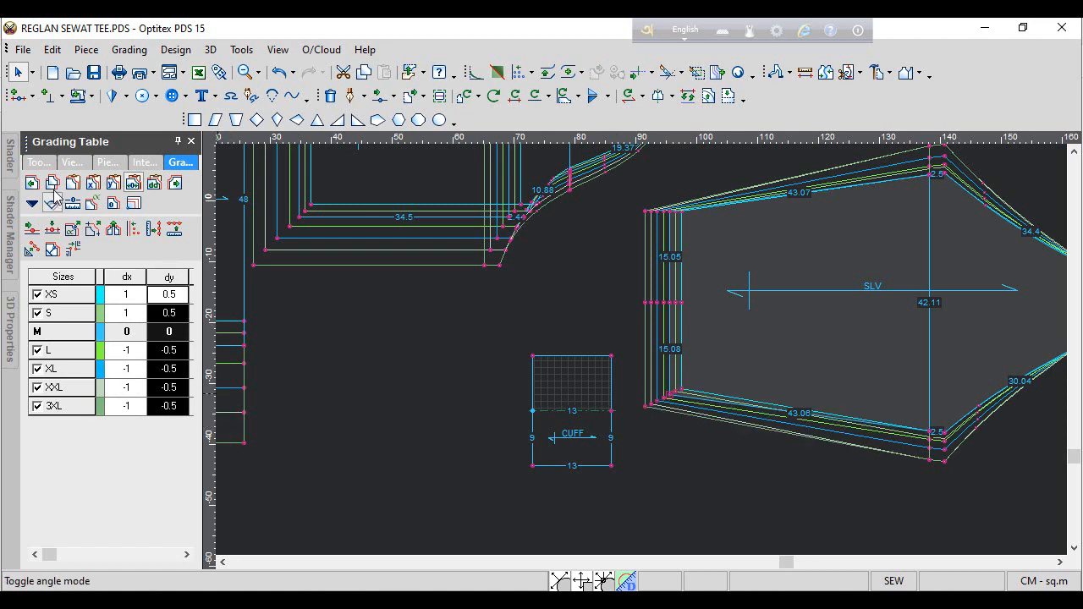
Flip SLV back vertically and paste the hem corner's dy grading onto the hem corner on the 43.07 seam
{"action": "left_click", "coordinate": [750, 262]}
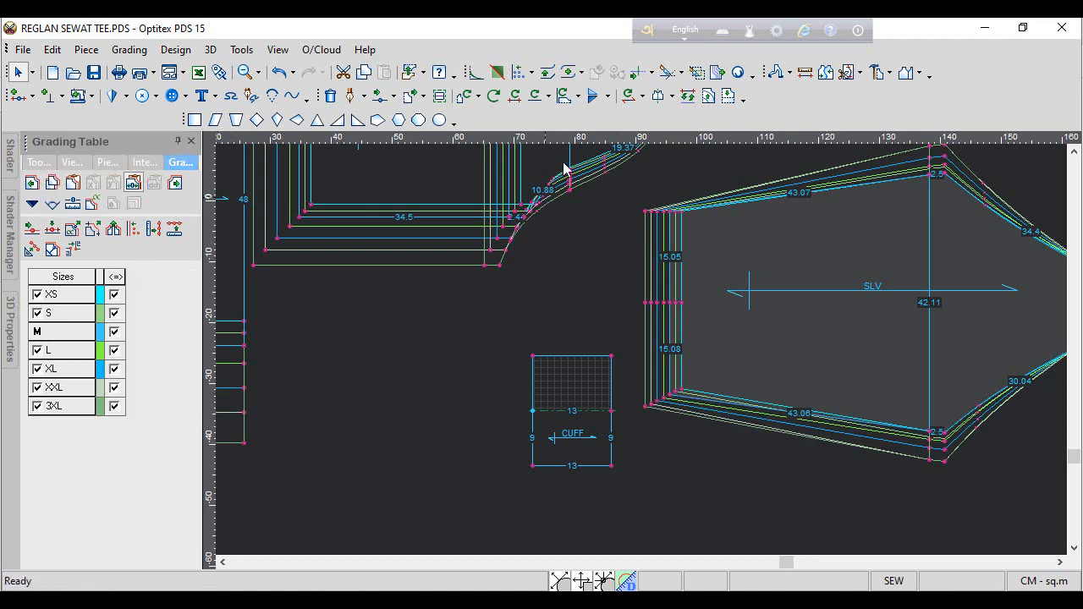
{"action": "left_click", "coordinate": [593, 96]}
{"action": "left_click", "coordinate": [668, 394]}
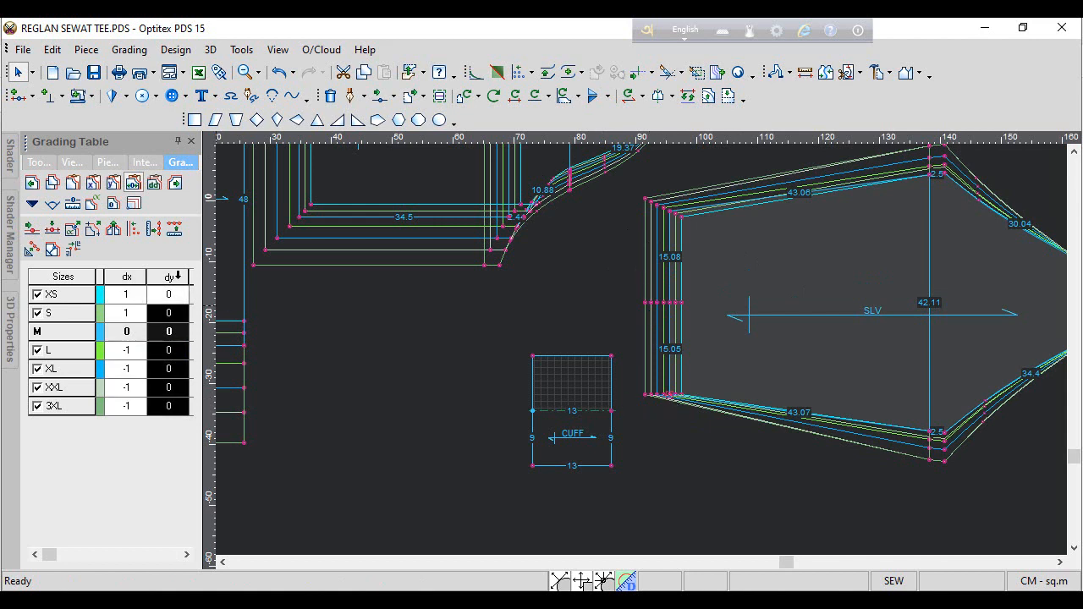
{"action": "left_click", "coordinate": [114, 182]}
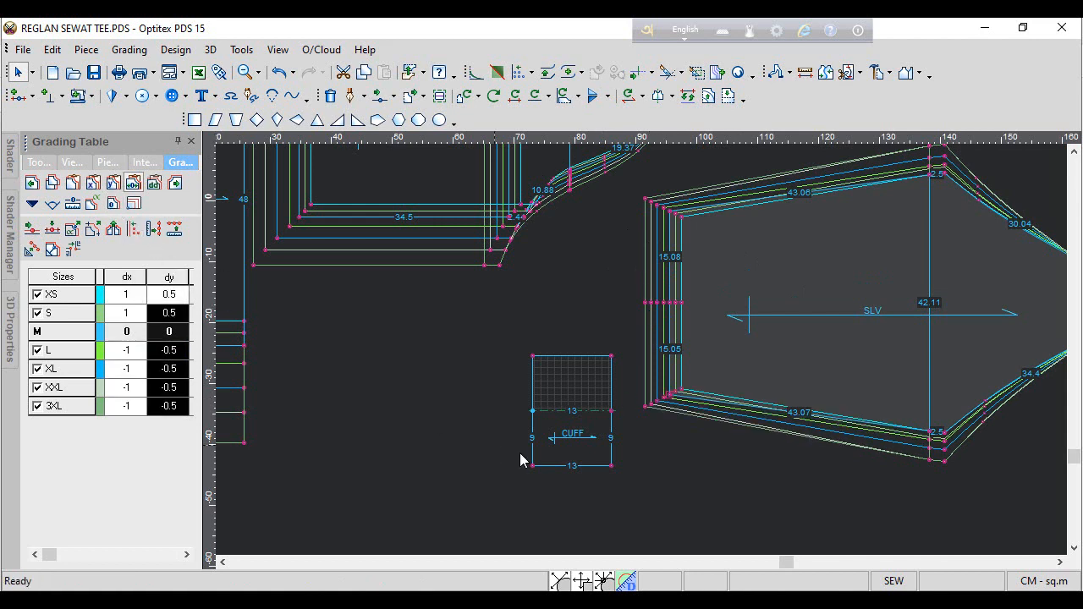
Paste only the sleeve hem corner's dy grading onto the two outer corners of CUFF's unshaded half
{"action": "left_click", "coordinate": [610, 467]}
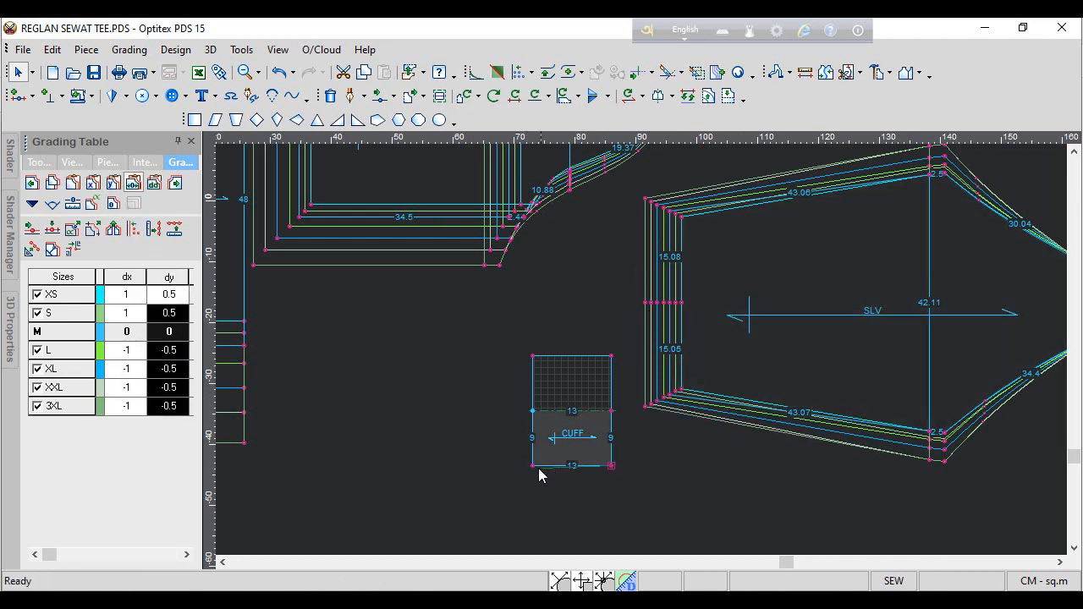
{"action": "left_click", "coordinate": [105, 203]}
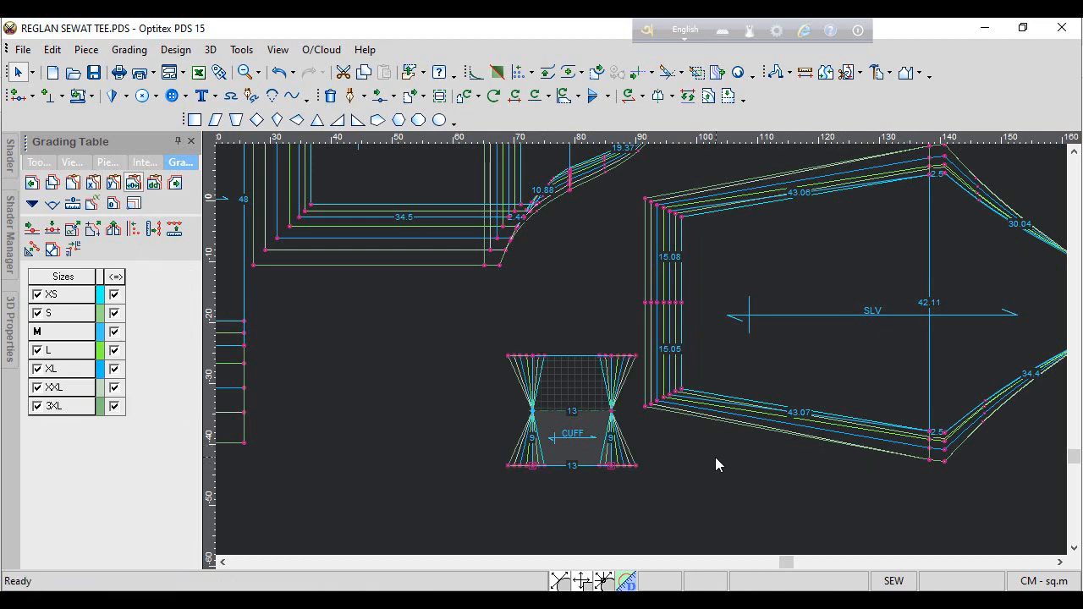
{"action": "key", "text": "ctrl+z"}
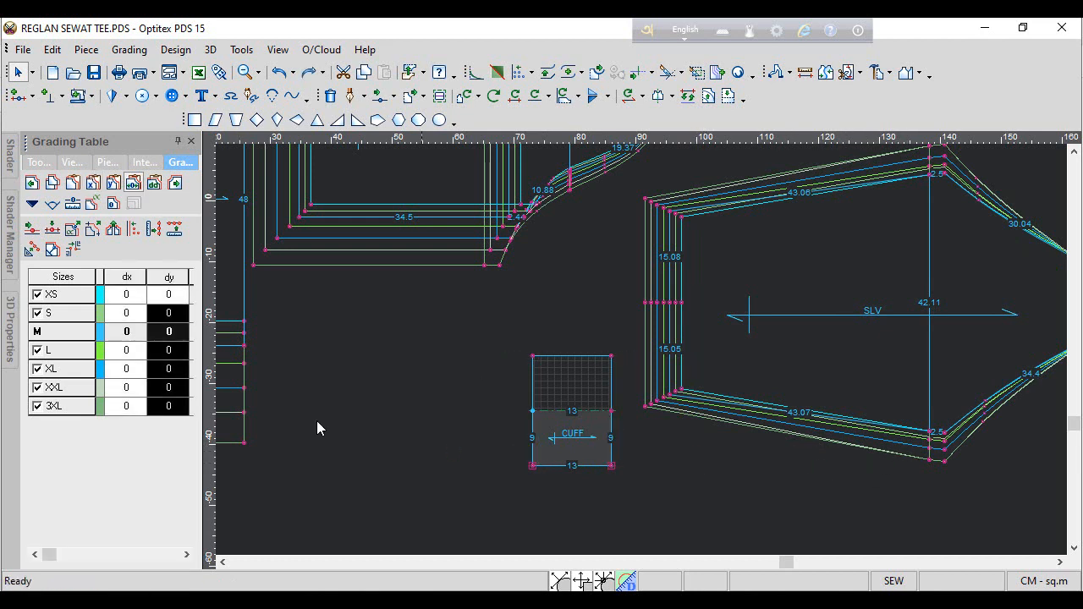
{"action": "left_click", "coordinate": [111, 180]}
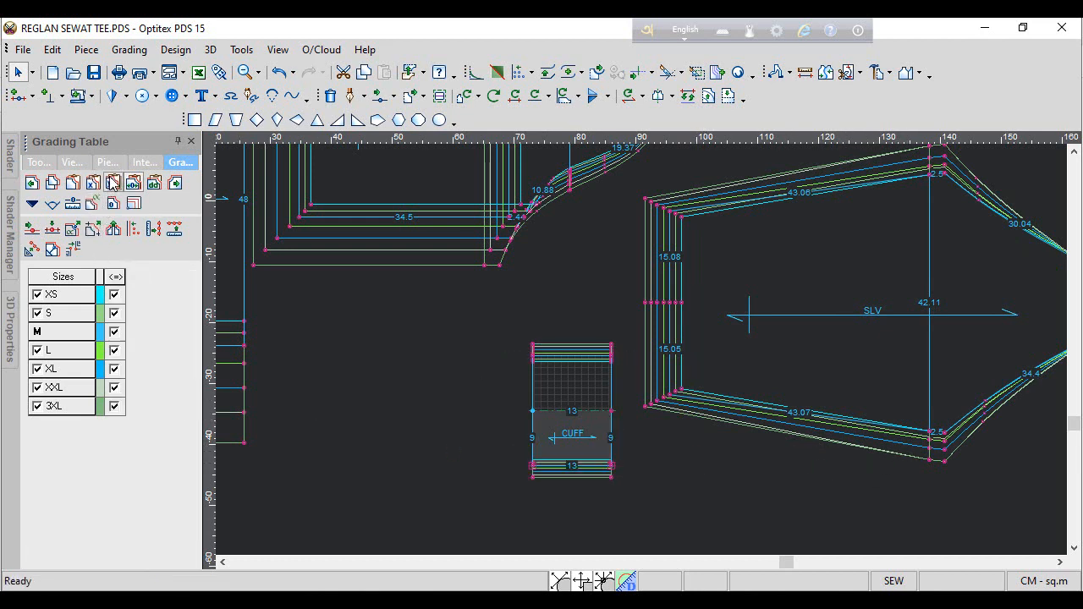
Set the dx of SLV's underarm point on the 34.4 armhole curve to 0.5 for XS and S, and -0.5 for L through 3XL
{"action": "left_click", "coordinate": [947, 448]}
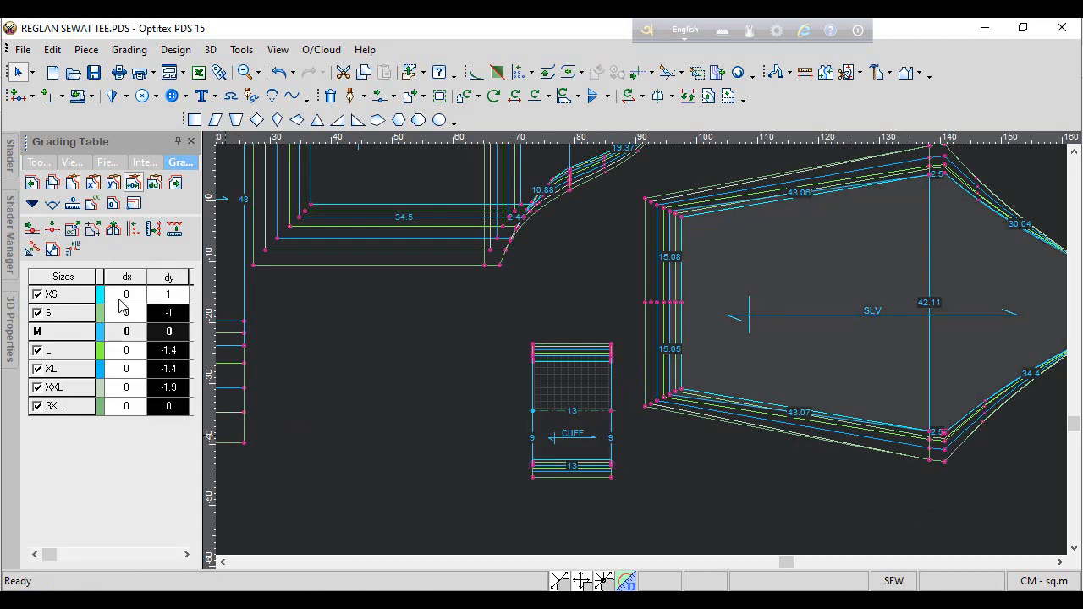
{"action": "left_click_drag", "start_coordinate": [118, 313], "coordinate": [121, 424]}
{"action": "type", "text": ".3"}
{"action": "key", "text": "Return"}
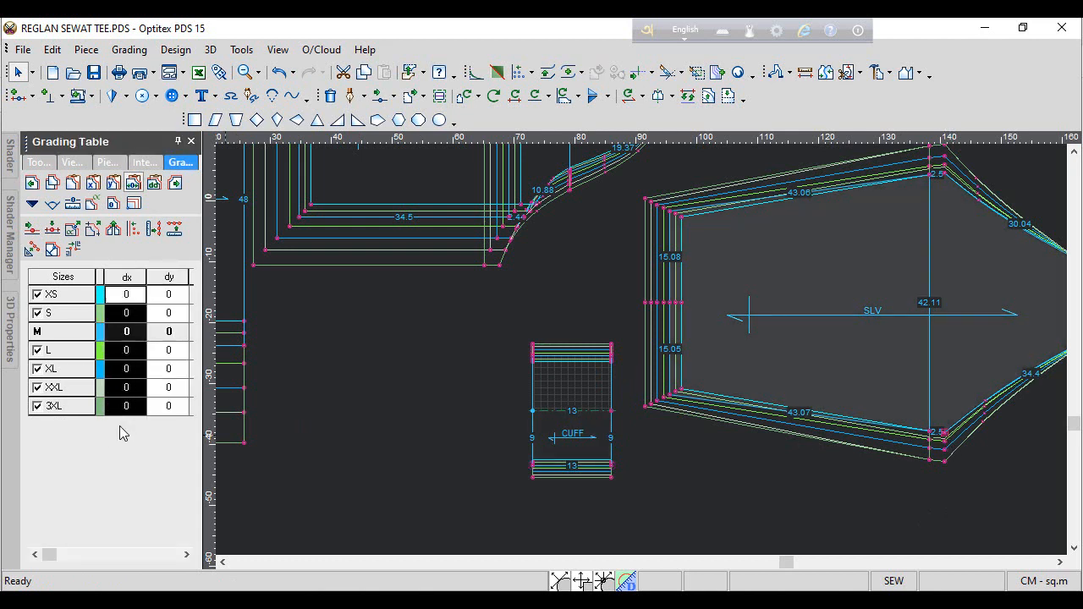
{"action": "left_click_drag", "start_coordinate": [131, 299], "coordinate": [118, 443]}
{"action": "type", "text": ".5"}
{"action": "key", "text": "Return"}
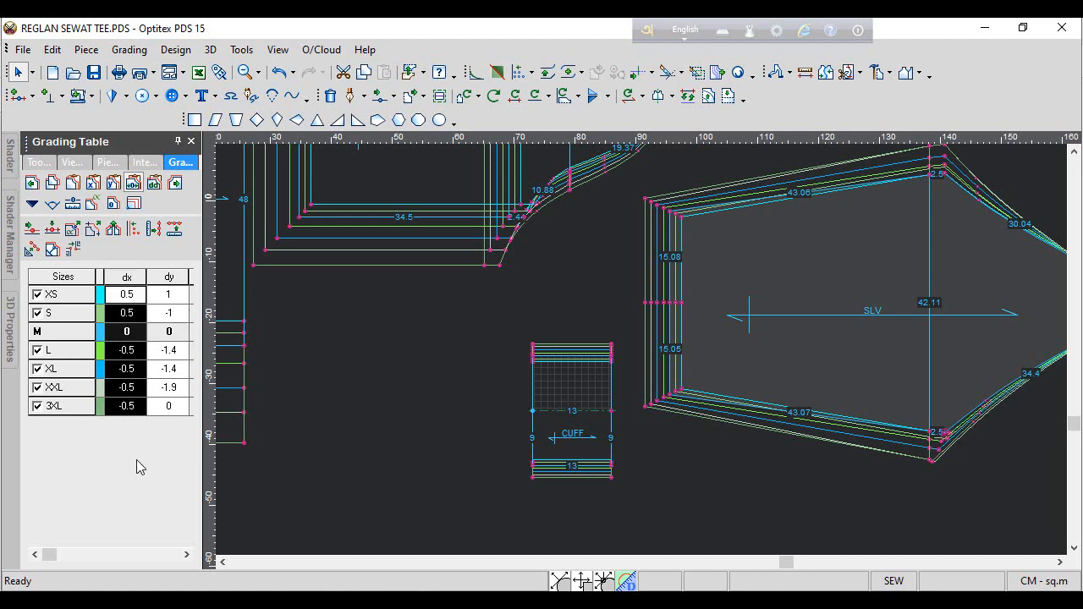
Paste the underarm point's dx grading onto the adjacent 43.07 seam end and onto both underarm points on the opposite side of SLV
{"action": "scroll", "coordinate": [1057, 516], "scroll_direction": "up", "scroll_amount": 4}
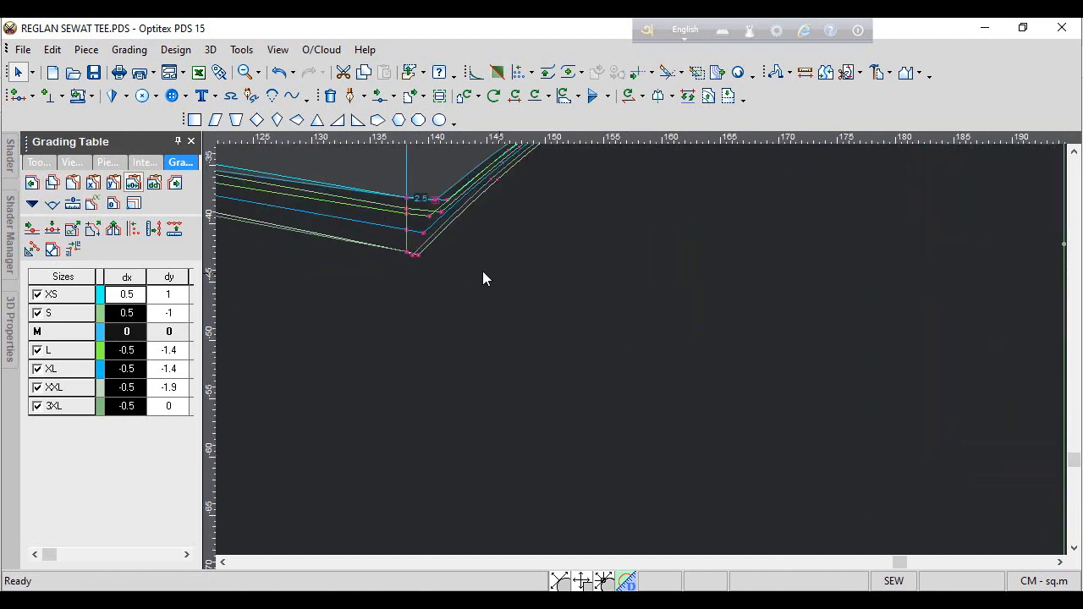
{"action": "left_click", "coordinate": [407, 205]}
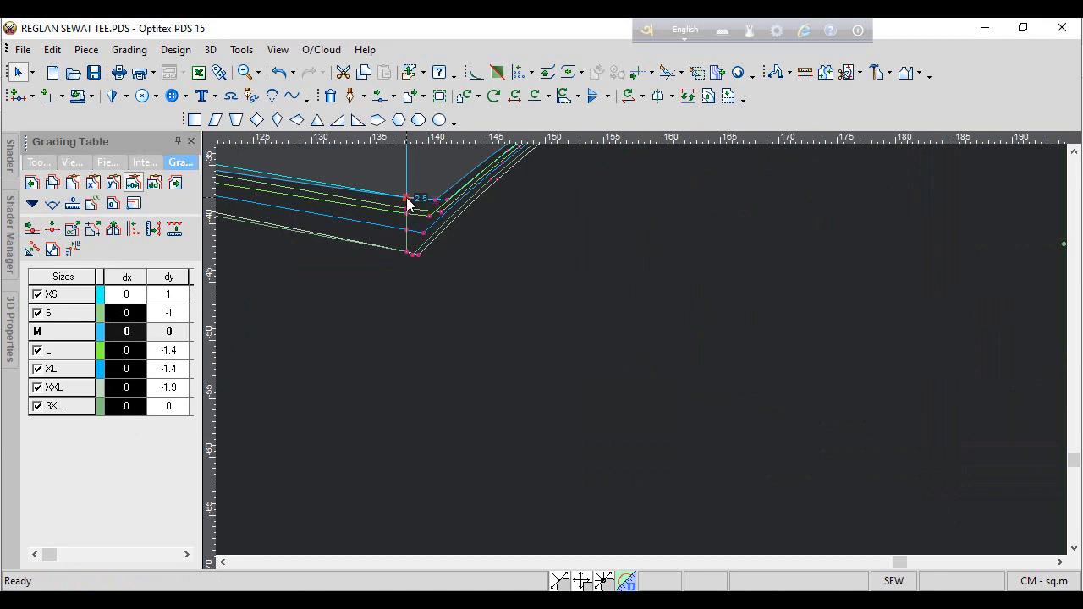
{"action": "left_click", "coordinate": [92, 182]}
{"action": "scroll", "coordinate": [344, 198], "scroll_direction": "down", "scroll_amount": 6}
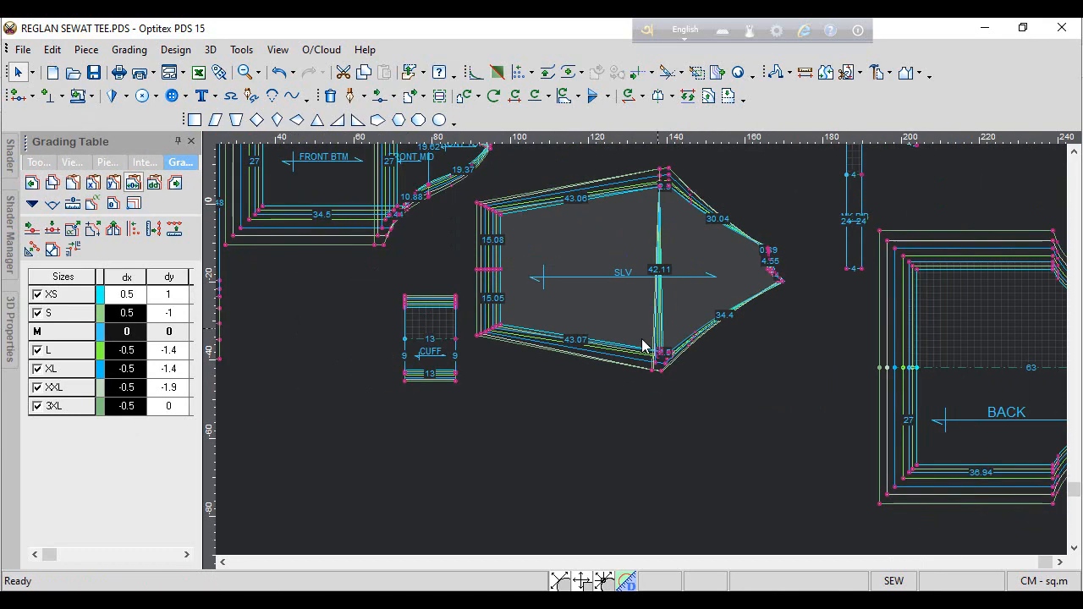
{"action": "scroll", "coordinate": [657, 230], "scroll_direction": "up", "scroll_amount": 1}
{"action": "scroll", "coordinate": [643, 357], "scroll_direction": "up", "scroll_amount": 3}
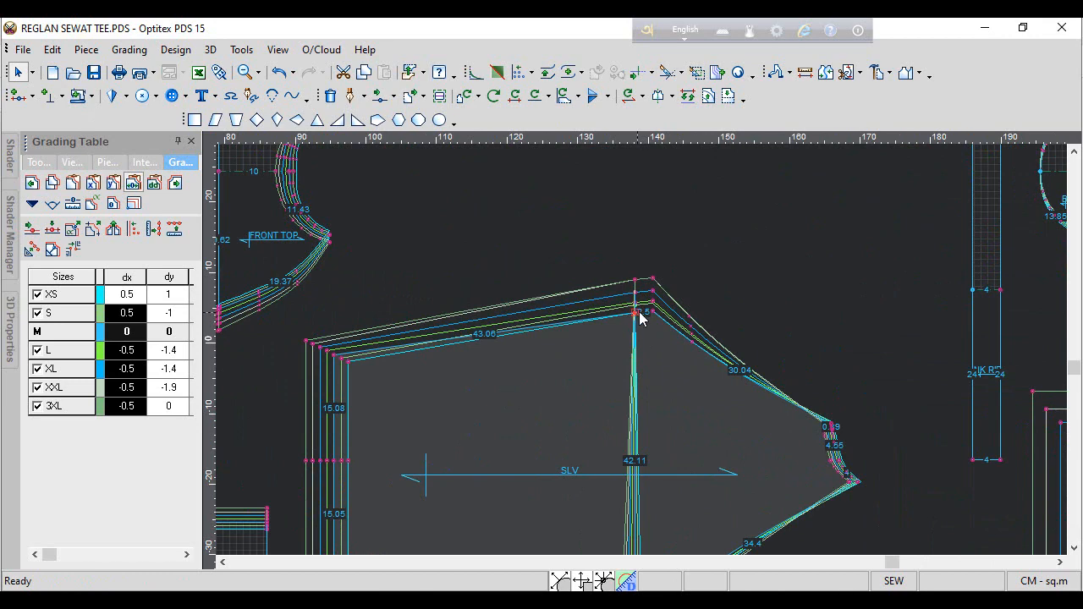
{"action": "left_click", "coordinate": [651, 312]}
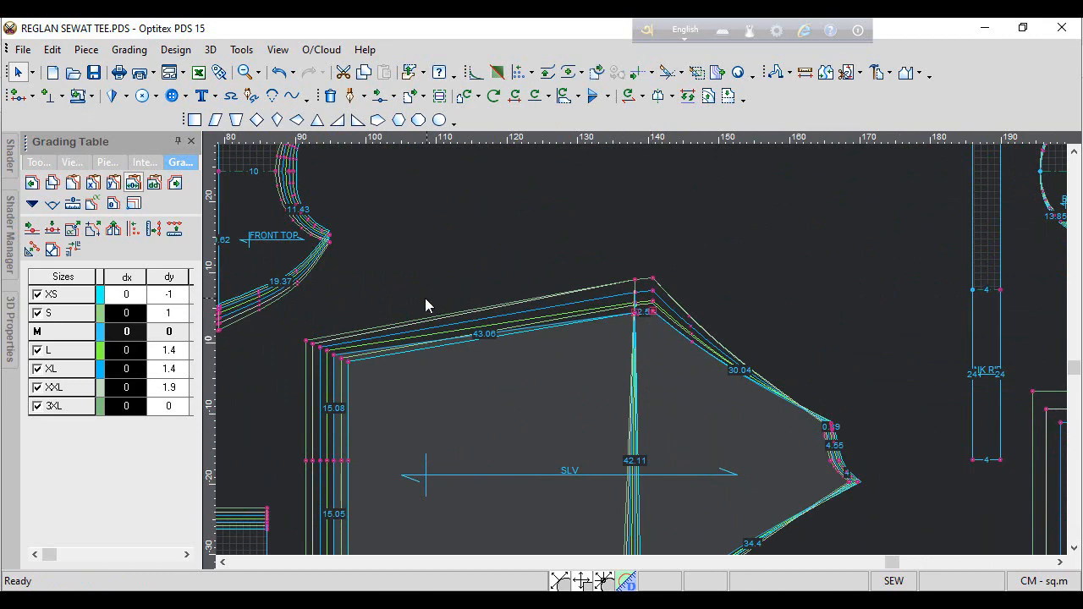
{"action": "left_click", "coordinate": [92, 183]}
Set the dy of the underarm point on the 34.4 armhole curve to -1 for L, -1.4 for XXL and -1.9 for 3XL
{"action": "scroll", "coordinate": [670, 455], "scroll_direction": "down", "scroll_amount": 2}
{"action": "scroll", "coordinate": [641, 349], "scroll_direction": "up", "scroll_amount": 4}
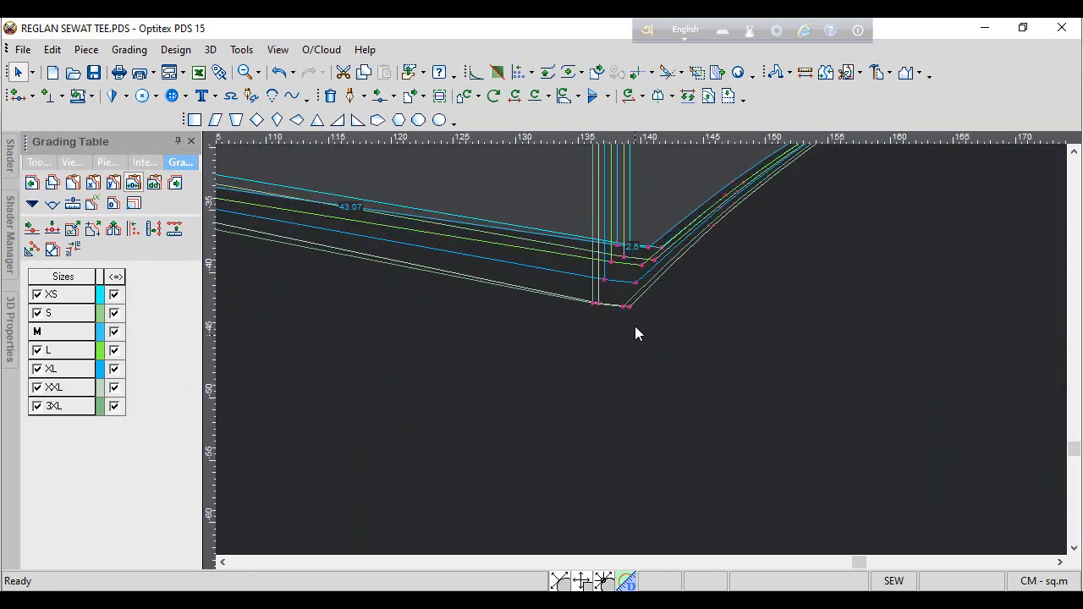
{"action": "left_click", "coordinate": [647, 247]}
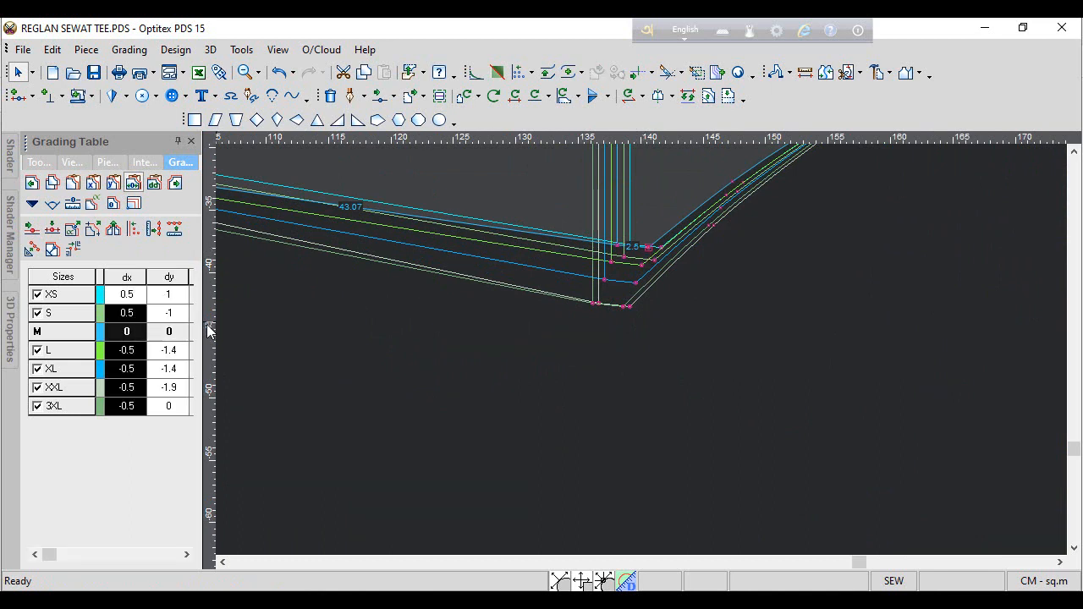
{"action": "left_click", "coordinate": [181, 408]}
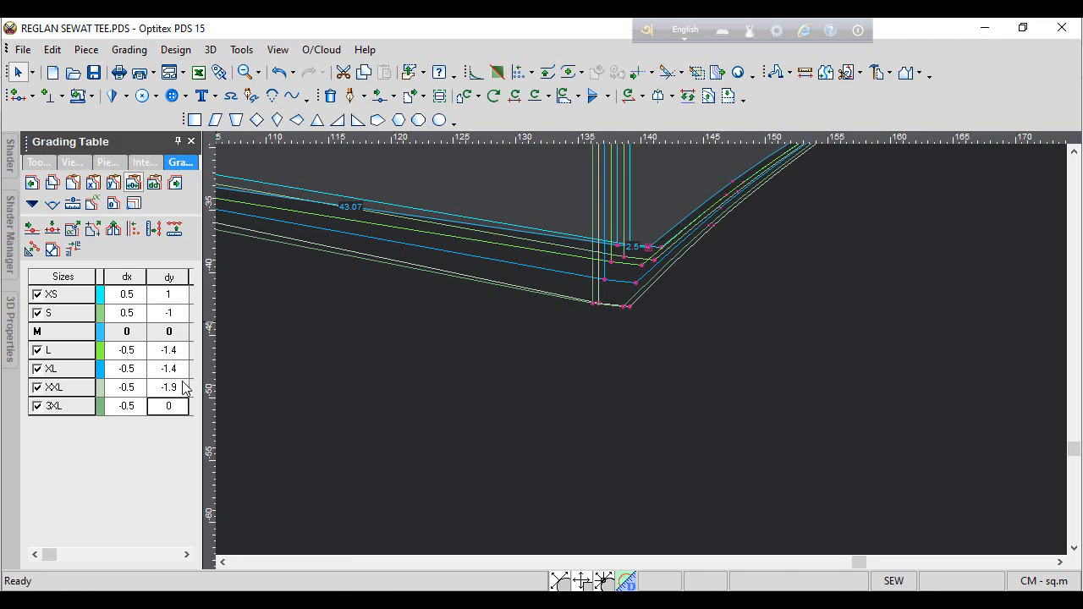
{"action": "left_click", "coordinate": [184, 354]}
{"action": "type", "text": "-1"}
{"action": "key", "text": "Return"}
{"action": "key", "text": "Return"}
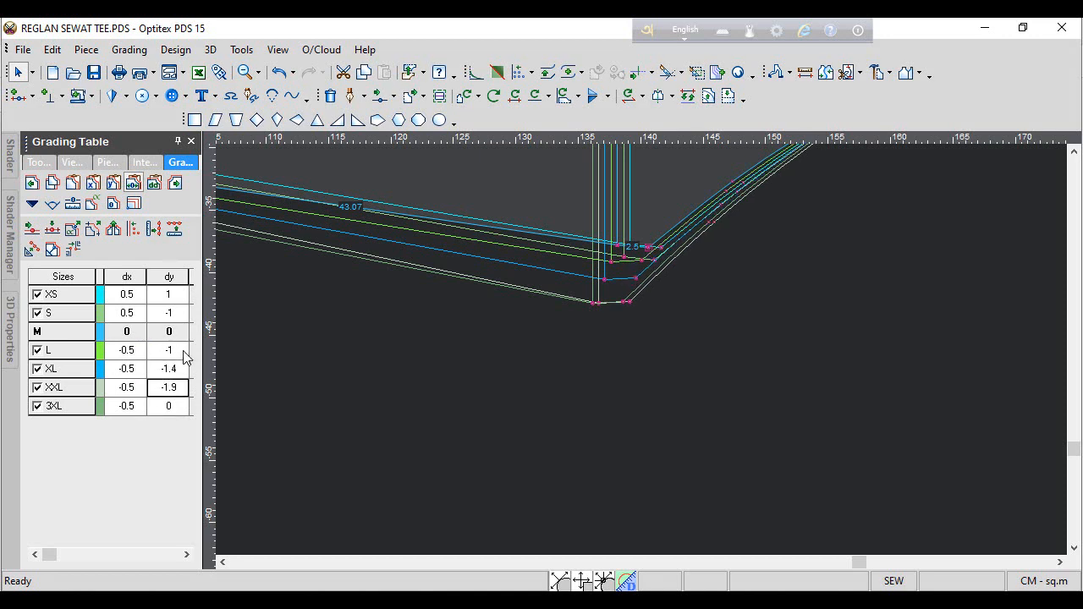
{"action": "type", "text": "-1.4"}
{"action": "key", "text": "Return"}
{"action": "key", "text": "Return"}
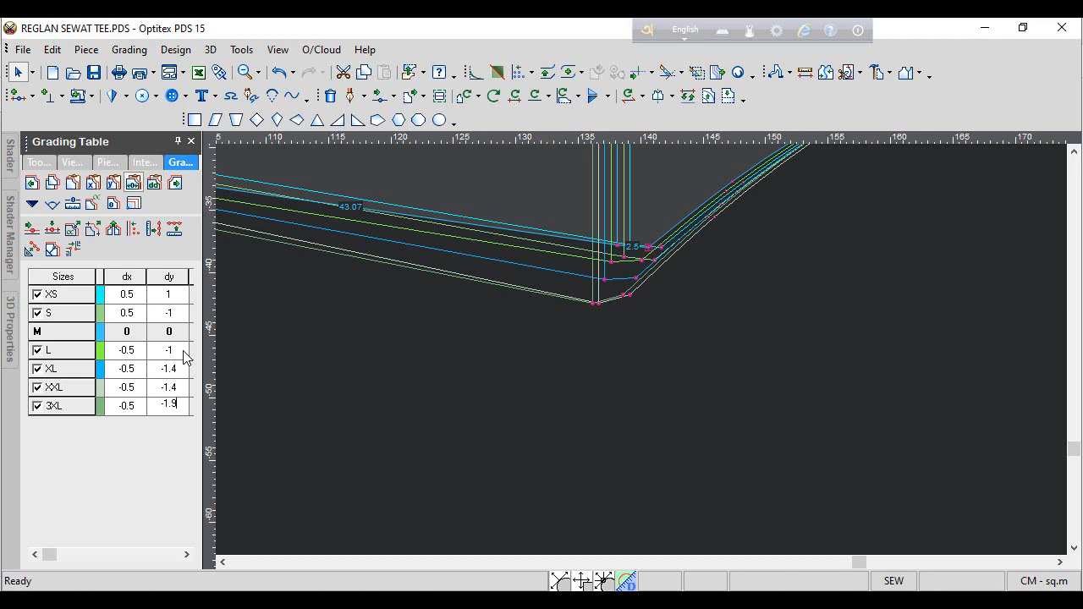
{"action": "type", "text": "-1.9"}
{"action": "key", "text": "Return"}
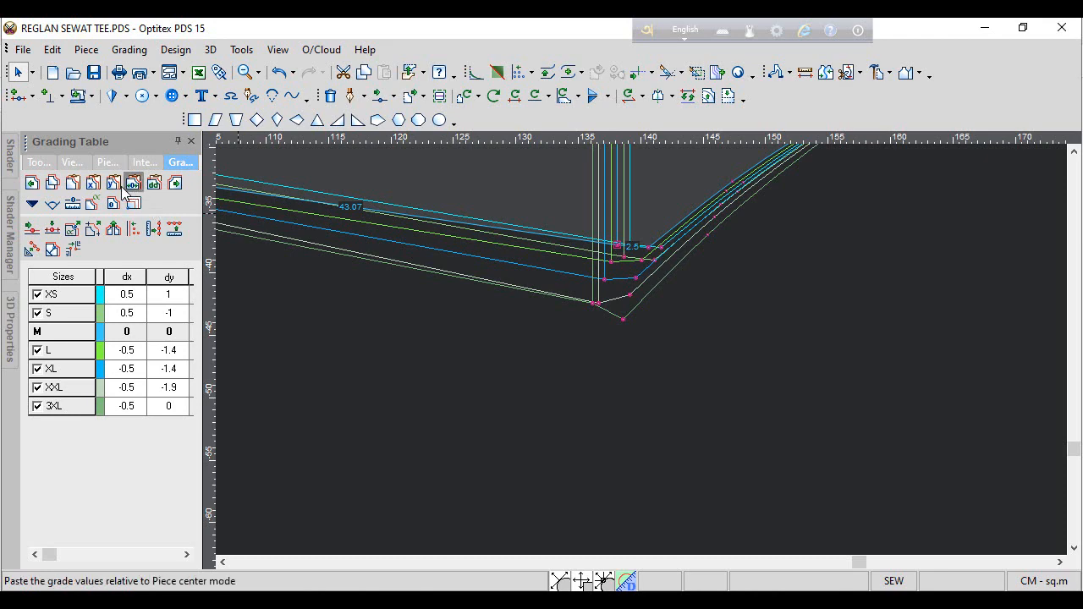
Paste the corrected dy grading onto the adjacent 43.07 seam end and both underarm points on the opposite side of SLV
{"action": "left_click", "coordinate": [133, 182]}
{"action": "scroll", "coordinate": [643, 349], "scroll_direction": "down", "scroll_amount": 4}
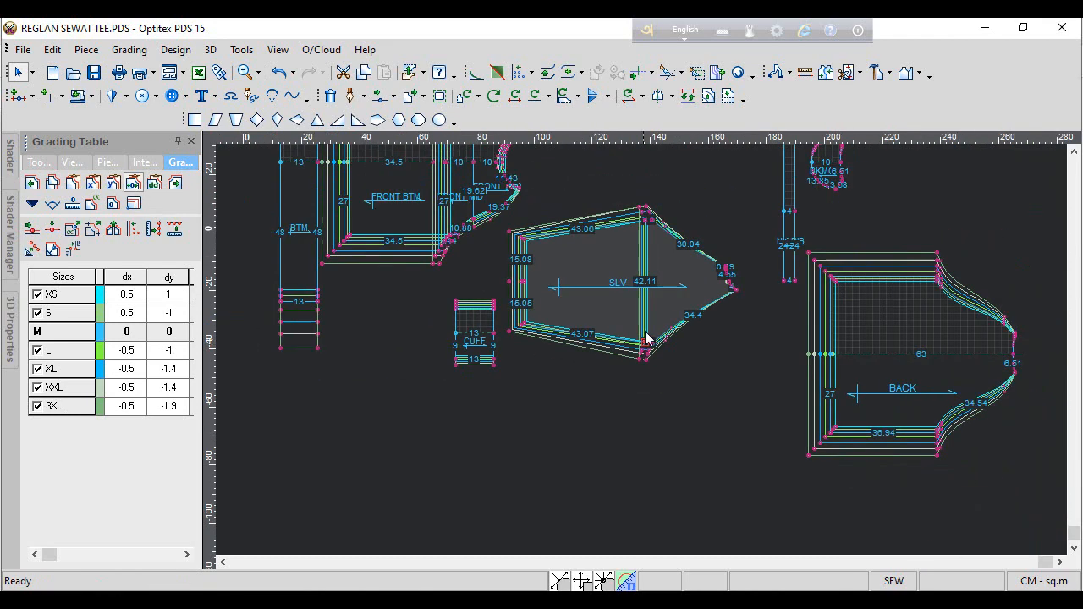
{"action": "left_click", "coordinate": [667, 241]}
{"action": "scroll", "coordinate": [668, 246], "scroll_direction": "up", "scroll_amount": 3}
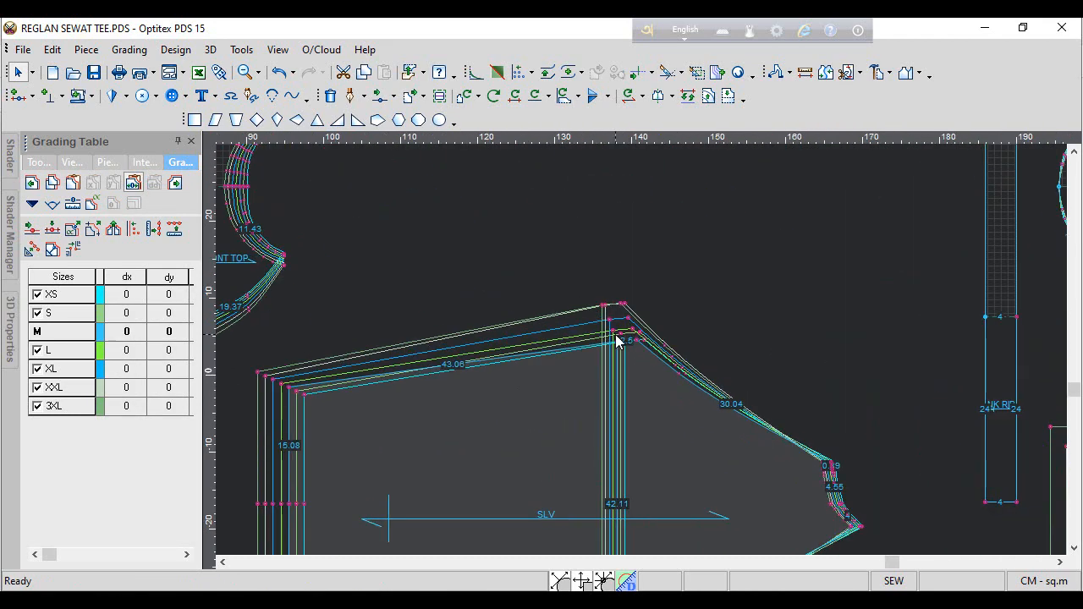
{"action": "left_click", "coordinate": [617, 343]}
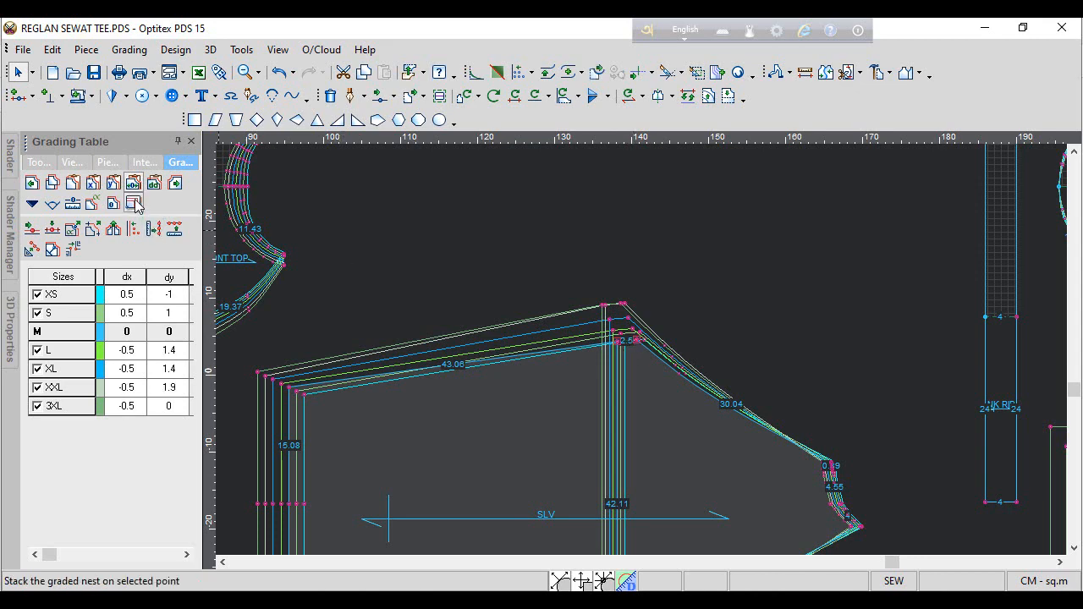
{"action": "left_click", "coordinate": [114, 180]}
{"action": "scroll", "coordinate": [712, 419], "scroll_direction": "down", "scroll_amount": 3}
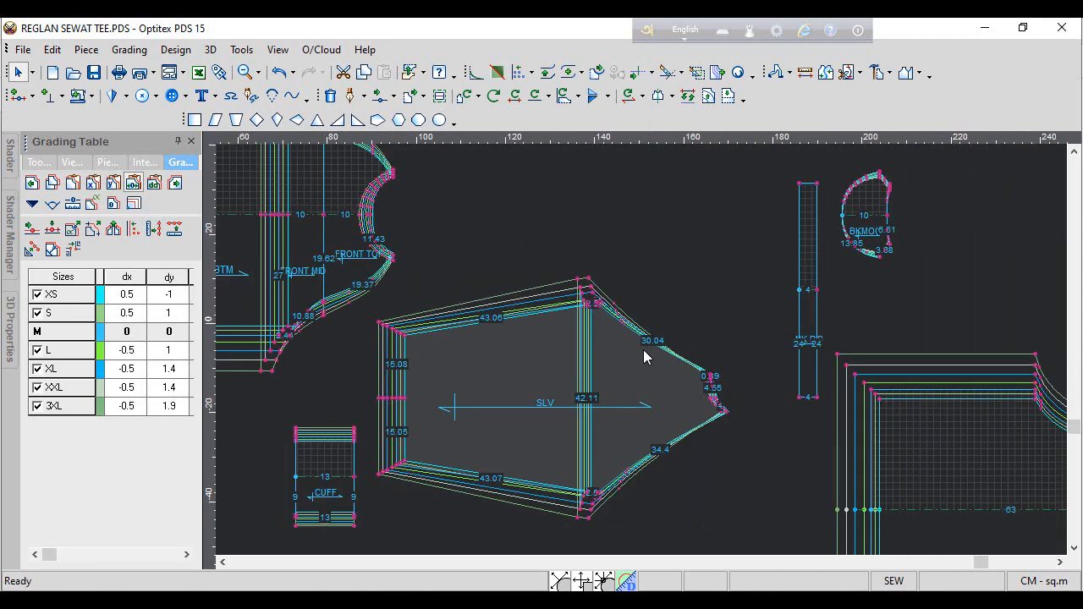
Examine the graded nests of all pieces and the grading chart in REGLAN LONG SLV SWEAT.pdf, and return to the pattern file
{"action": "scroll", "coordinate": [643, 355], "scroll_direction": "down", "scroll_amount": 2}
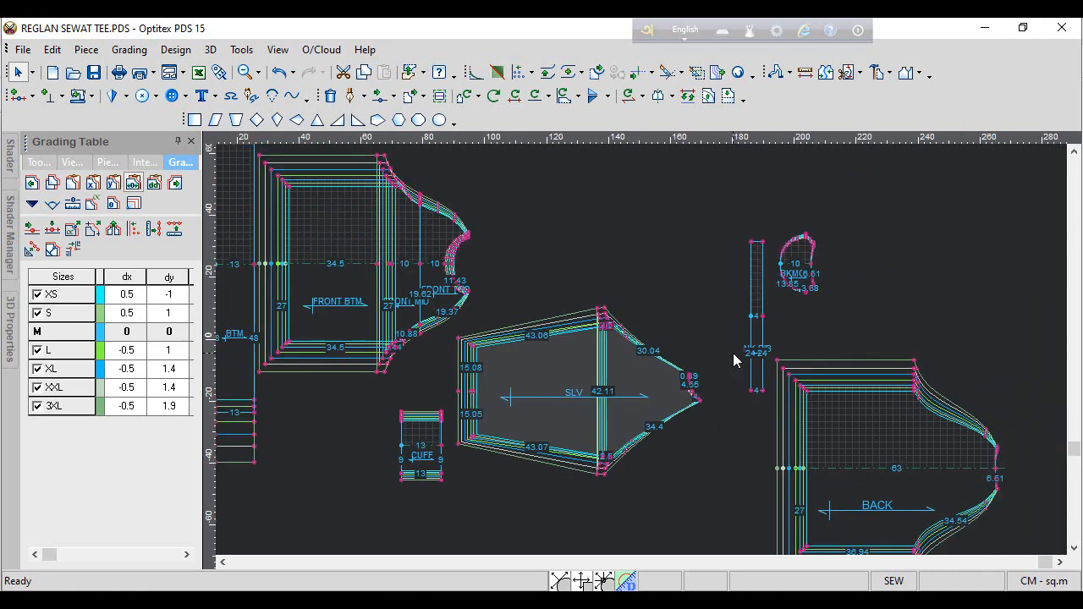
{"action": "scroll", "coordinate": [643, 356], "scroll_direction": "down", "scroll_amount": 2}
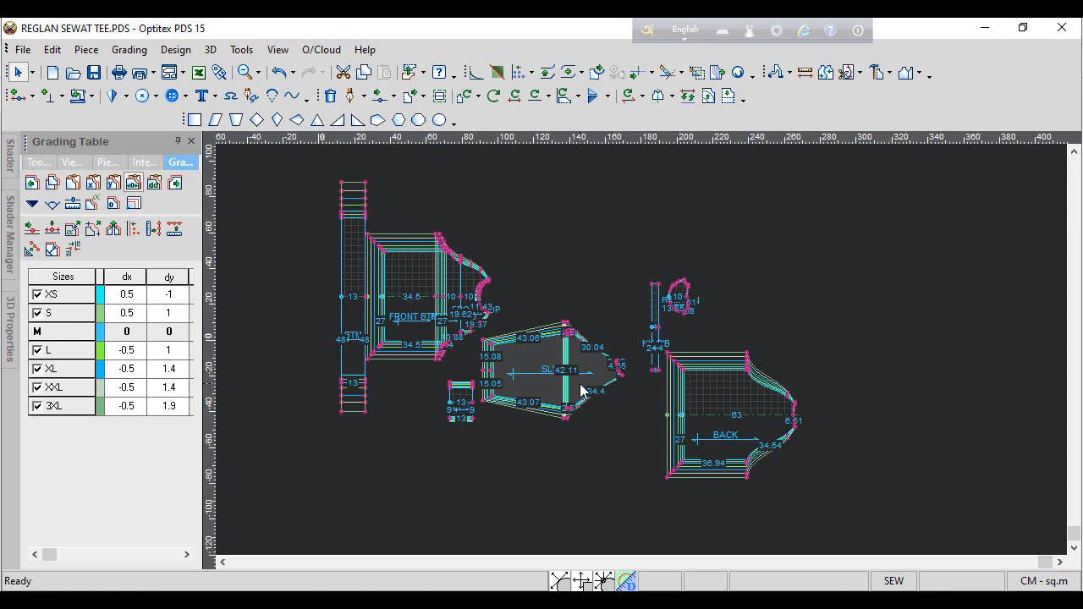
{"action": "scroll", "coordinate": [642, 356], "scroll_direction": "up", "scroll_amount": 2}
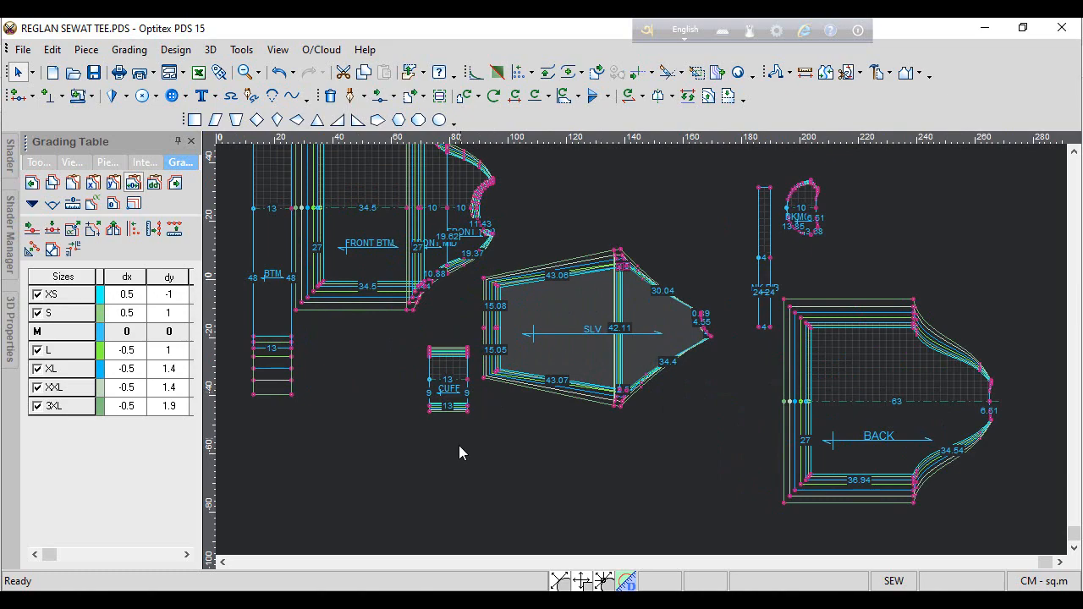
{"action": "left_click", "coordinate": [354, 599]}
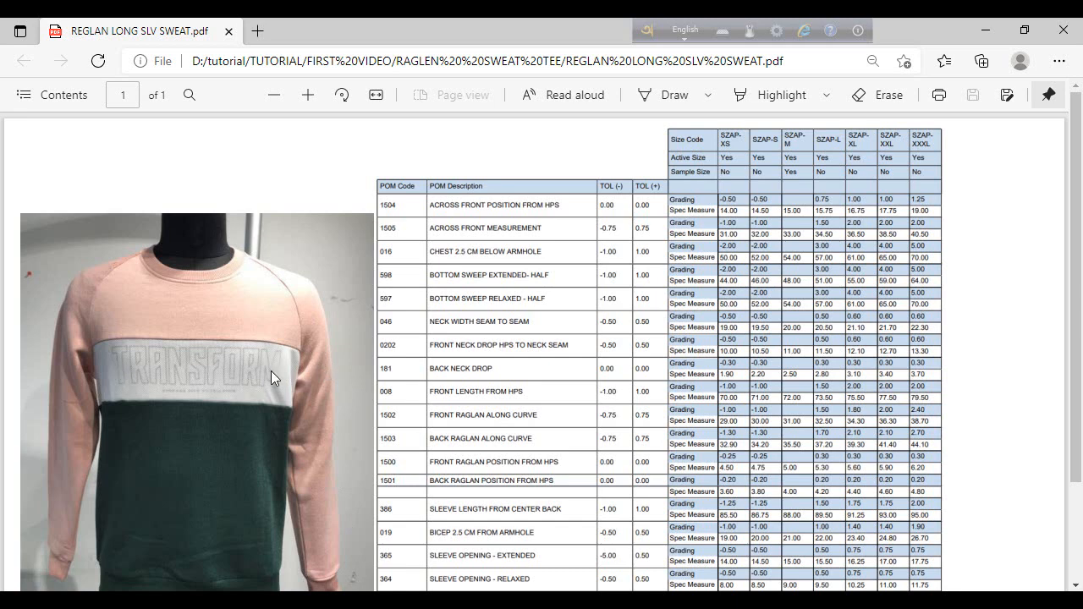
{"action": "scroll", "coordinate": [271, 372], "scroll_direction": "down", "scroll_amount": 3}
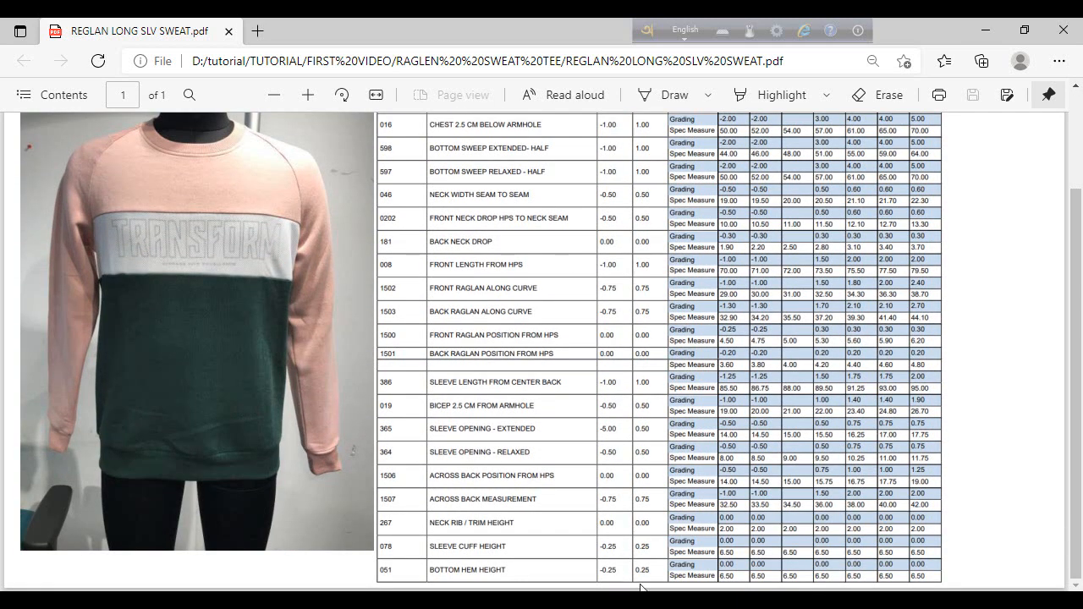
{"action": "left_click", "coordinate": [645, 599]}
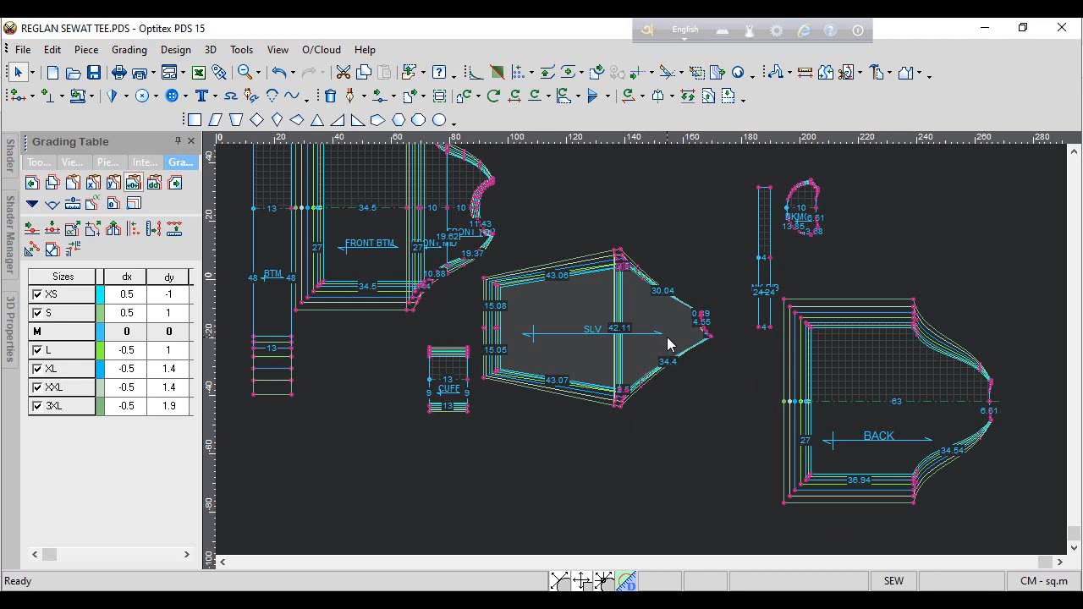
Mark the SLV and CUFF pieces as pairs in their piece properties
{"action": "double_click", "coordinate": [666, 343]}
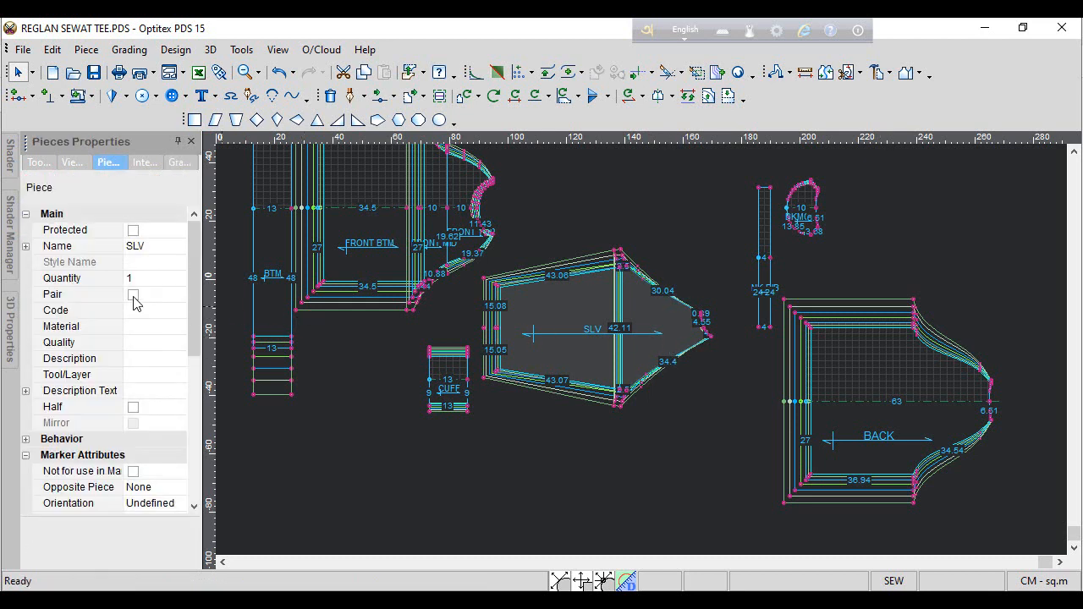
{"action": "left_click", "coordinate": [132, 295]}
{"action": "left_click", "coordinate": [455, 392]}
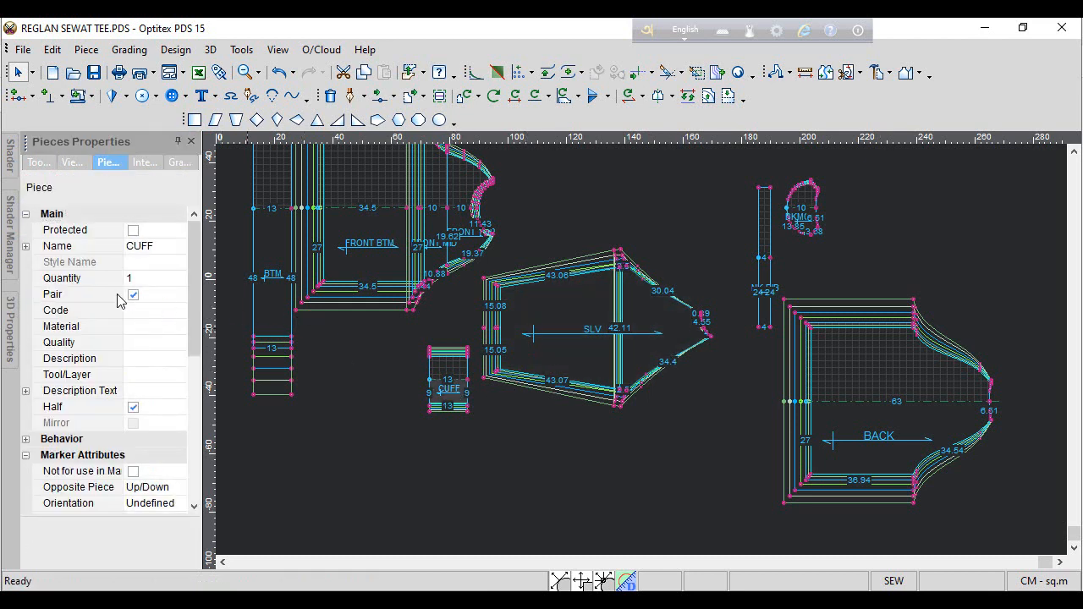